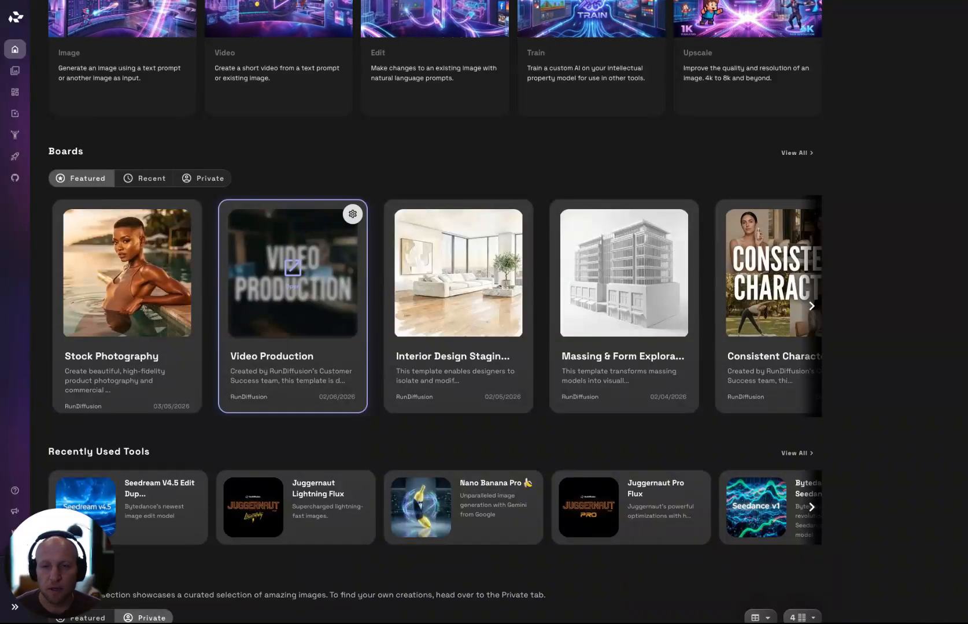
# Browse the featured board templates in the Boards section of the home page.
pyautogui.scroll(3, 416, 149)
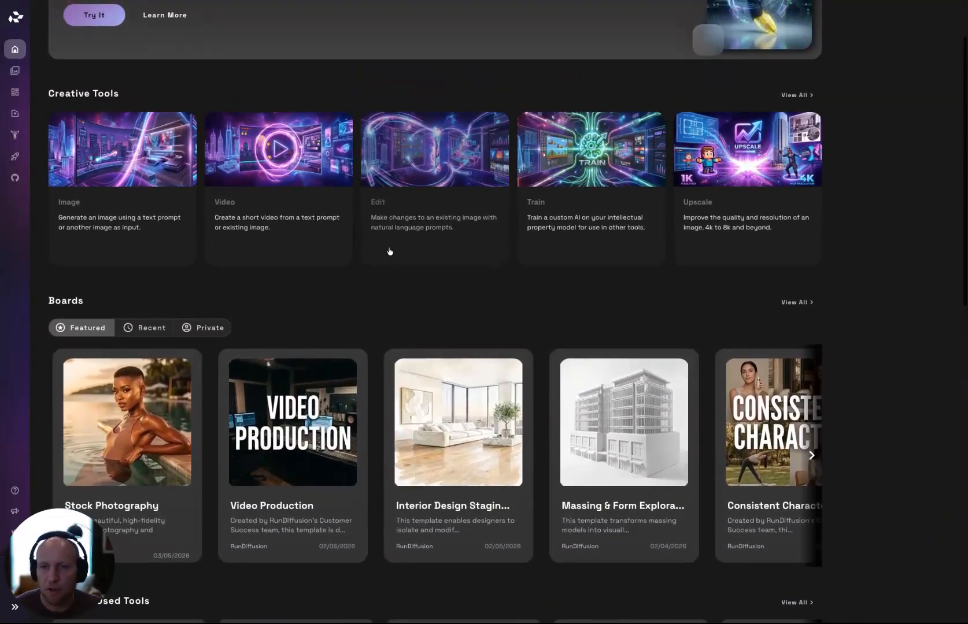
pyautogui.scroll(-2, 388, 264)
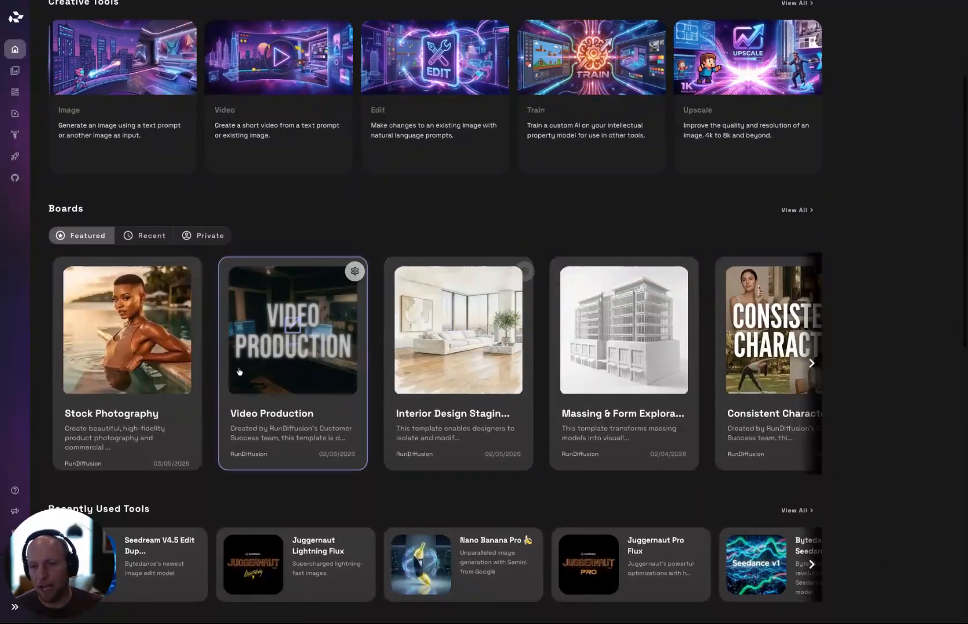
pyautogui.hscroll(4, 249, 370)
pyautogui.hscroll(5, 249, 370)
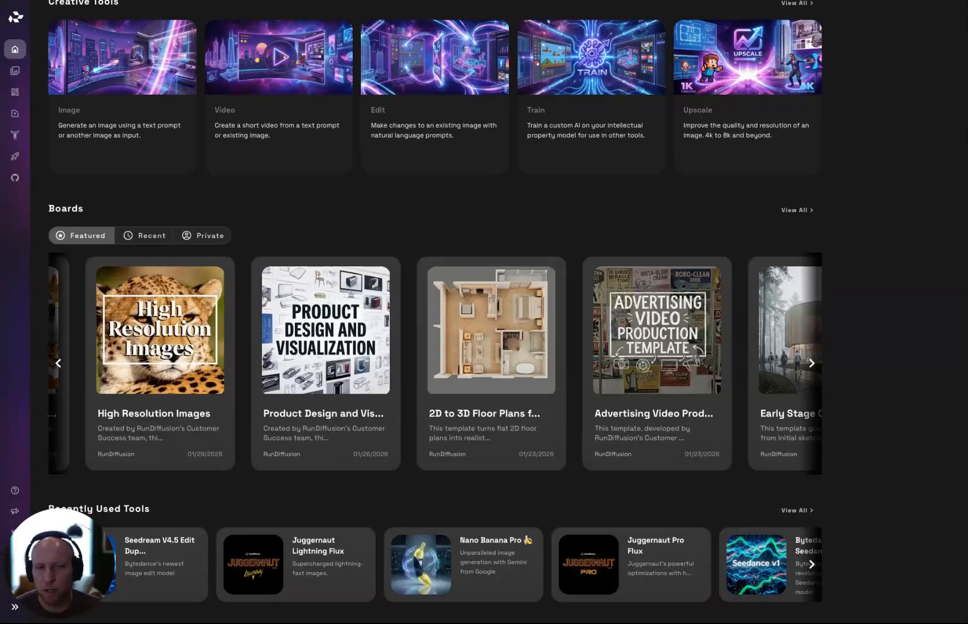
pyautogui.hscroll(-5, 249, 370)
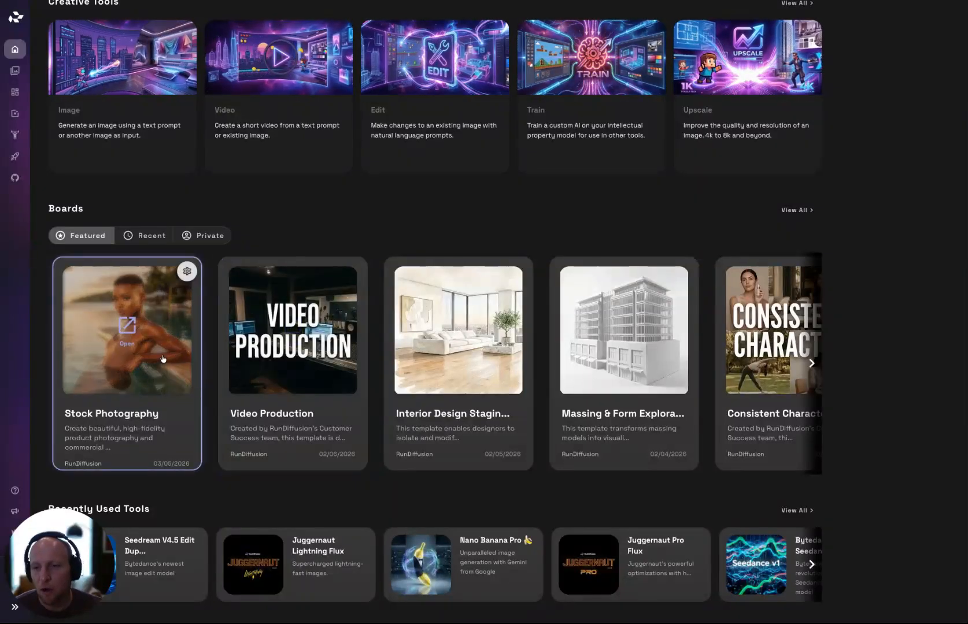
# Open the Stock Photography template from the home page, review its tool sections and images, and return to the home page.
pyautogui.click(163, 359)
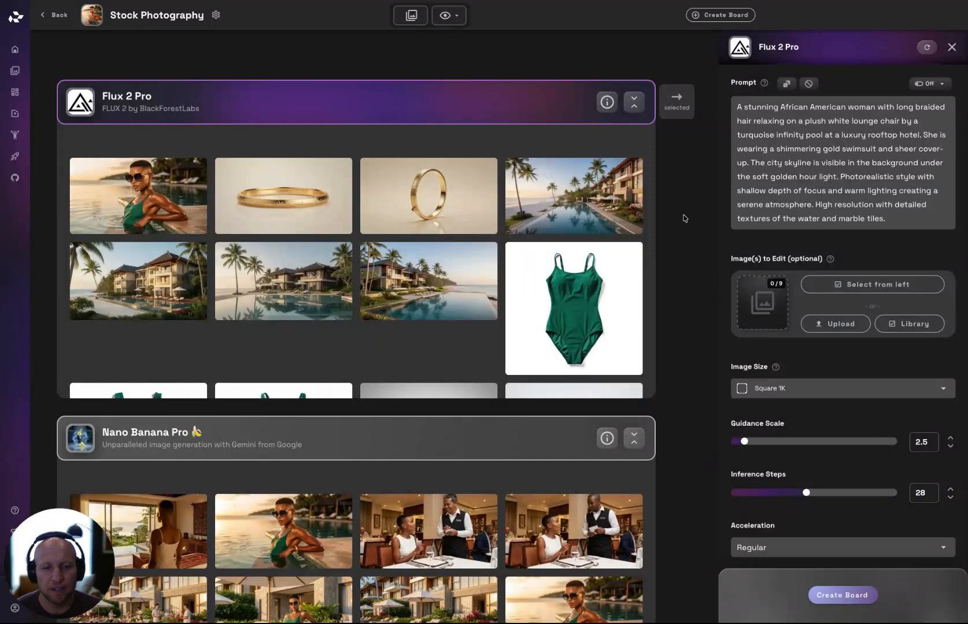
pyautogui.scroll(-3, 684, 218)
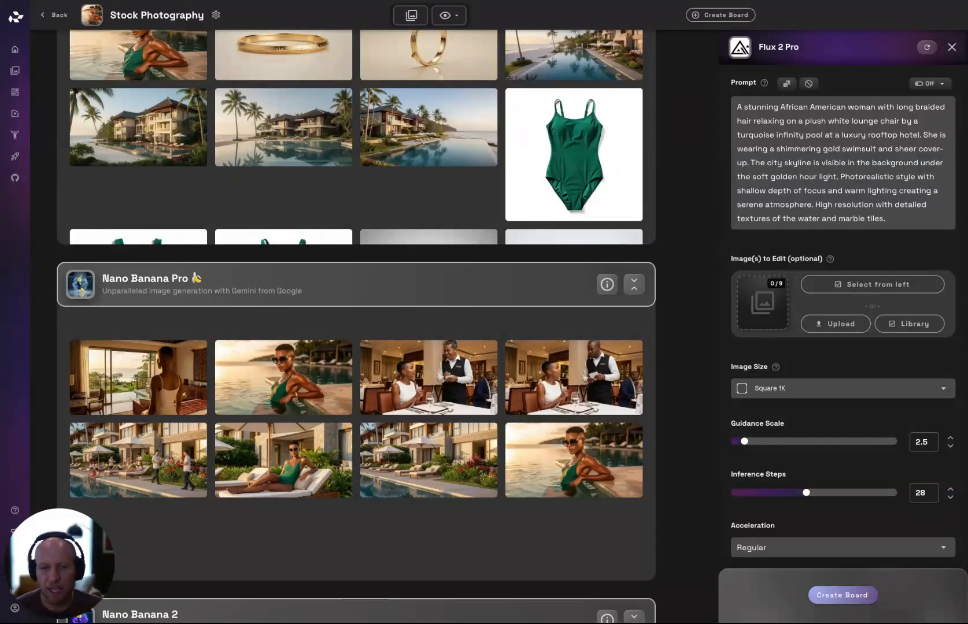
pyautogui.scroll(3, 684, 218)
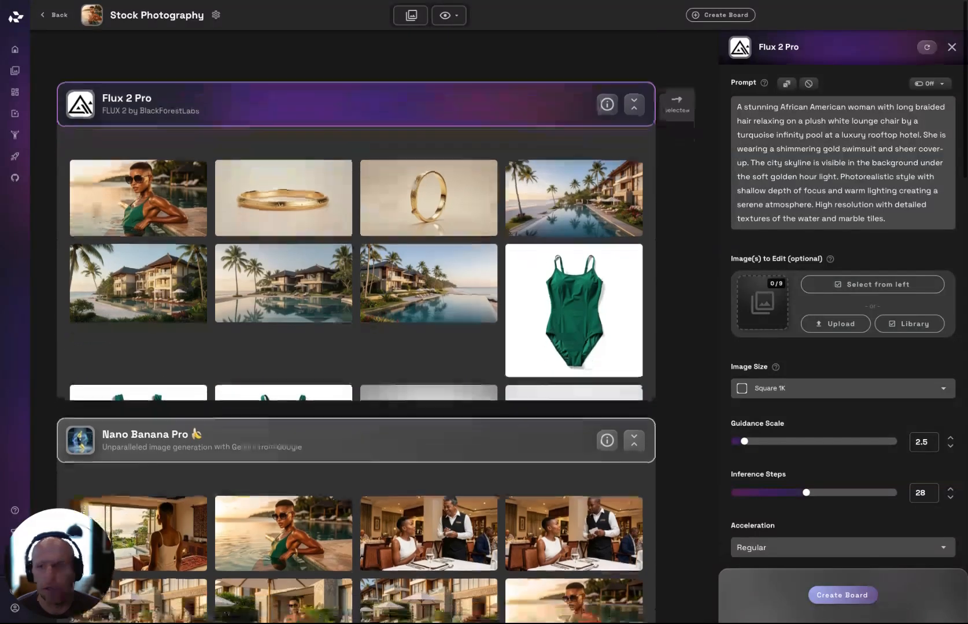
pyautogui.click(51, 17)
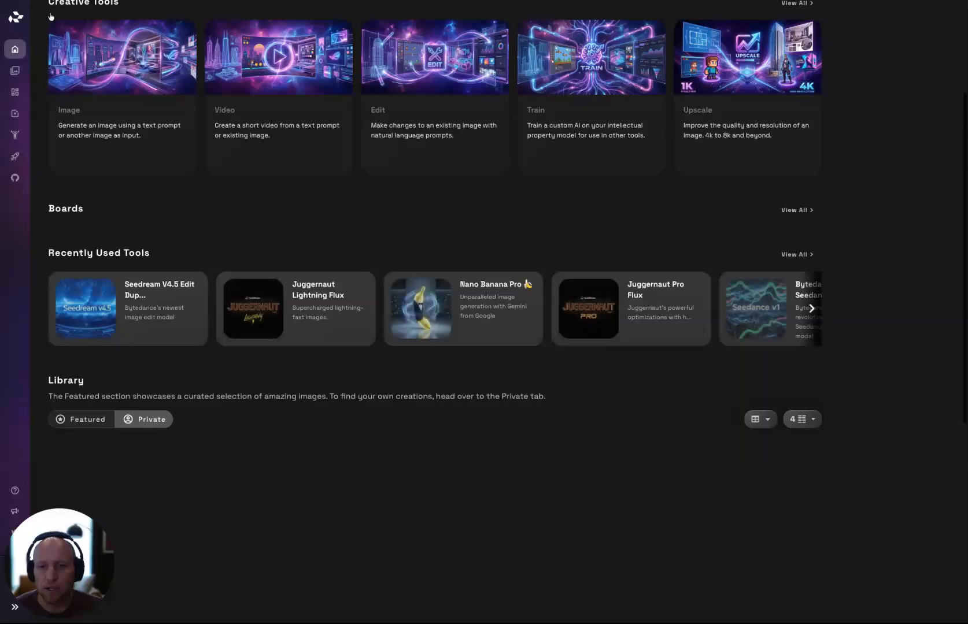
# Go to the Runnit Boards page and look through its featured templates and existing boards.
pyautogui.scroll(-3, 202, 218)
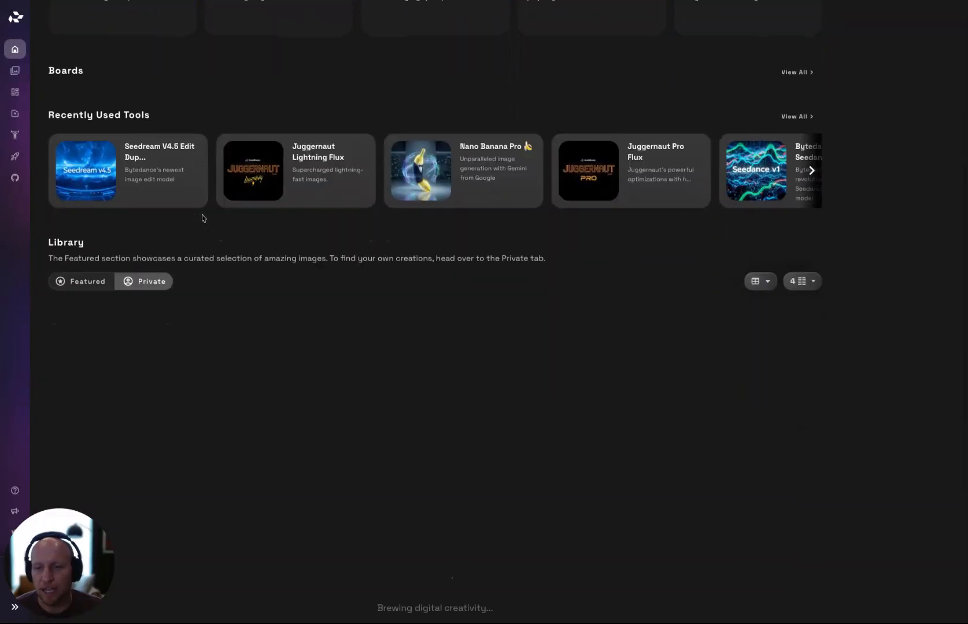
pyautogui.click(15, 92)
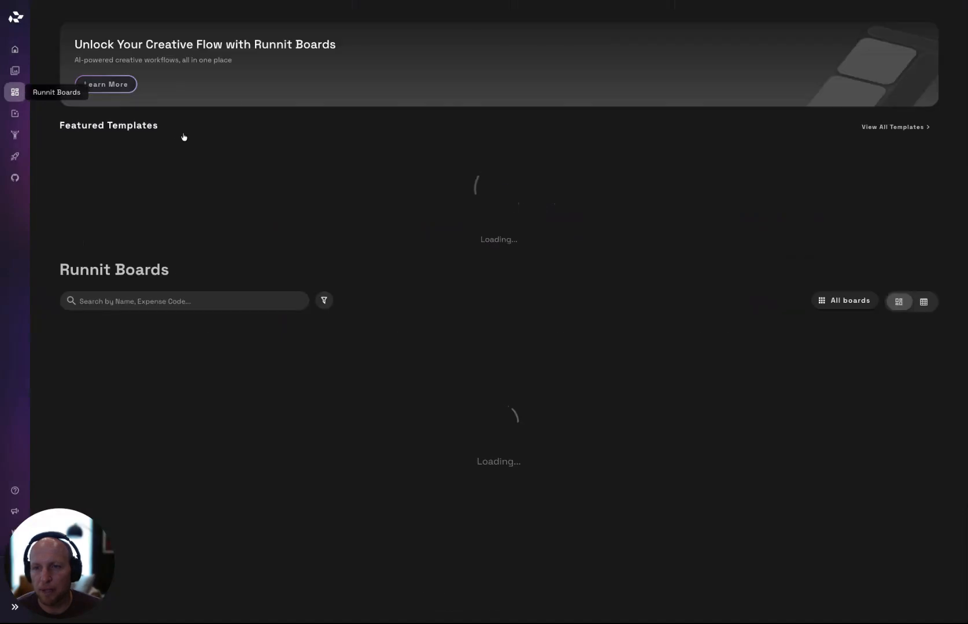
pyautogui.scroll(-1, 296, 188)
pyautogui.scroll(-3, 296, 188)
pyautogui.scroll(4, 296, 188)
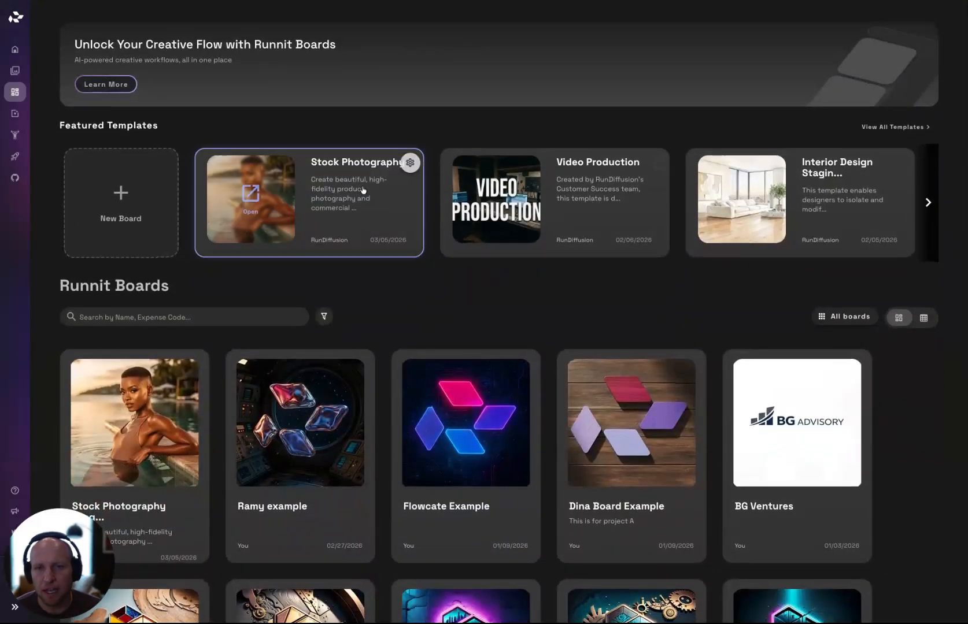
# Preview the Stock Photography featured template from the Runnit Boards page and return to the board list.
pyautogui.click(359, 191)
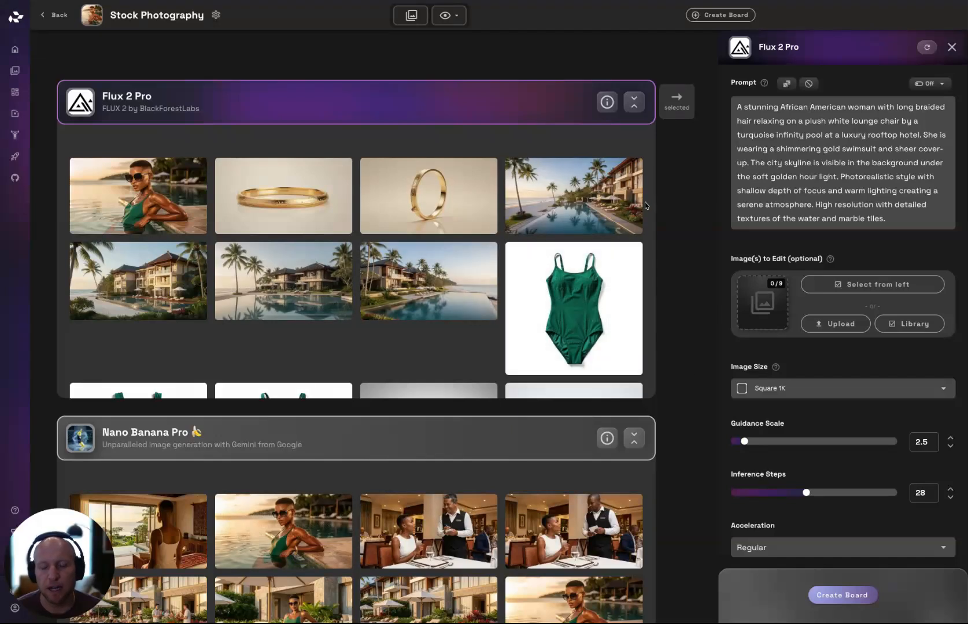
pyautogui.click(55, 16)
# Review the edit settings of the existing Stock Photography Images & Edits (Copy) board and close them without changes.
pyautogui.scroll(-3, 429, 331)
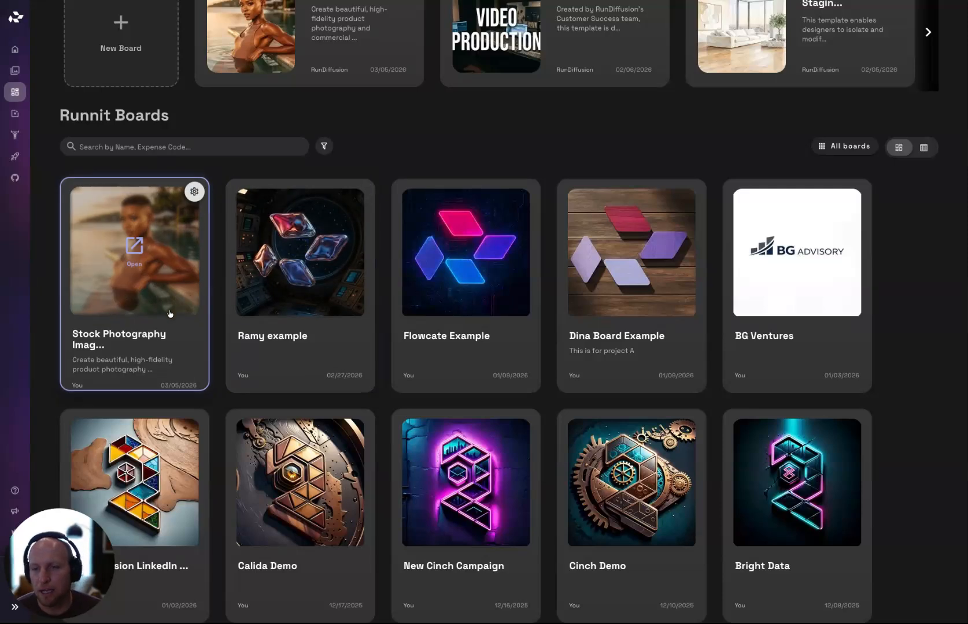
pyautogui.click(195, 193)
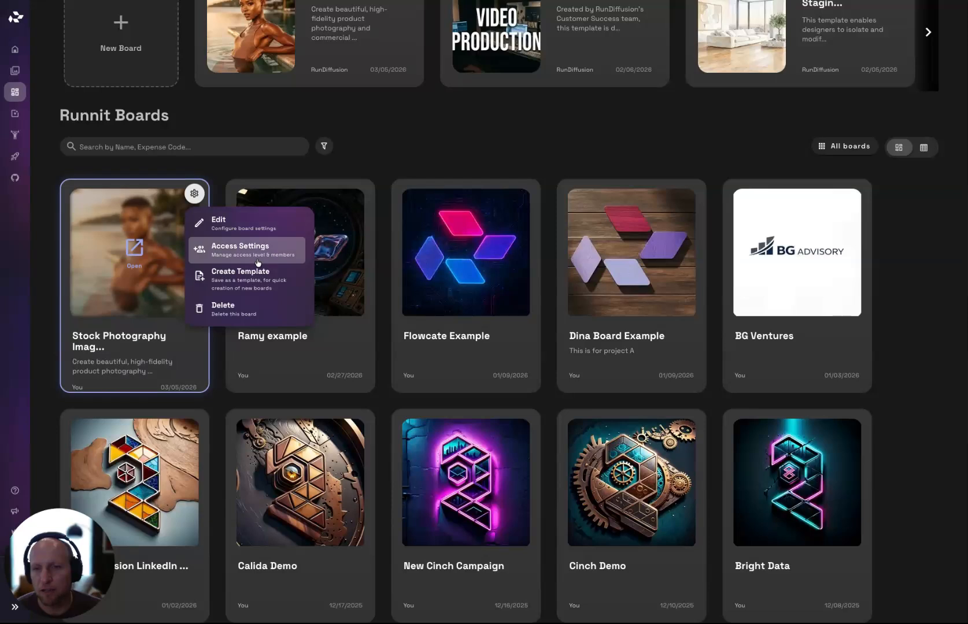
pyautogui.click(217, 223)
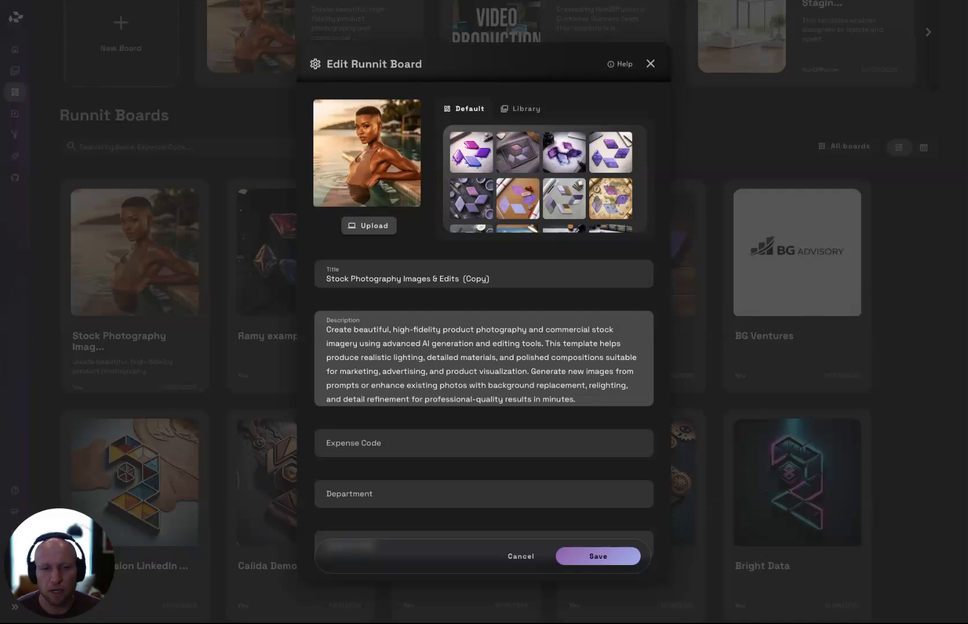
pyautogui.click(651, 64)
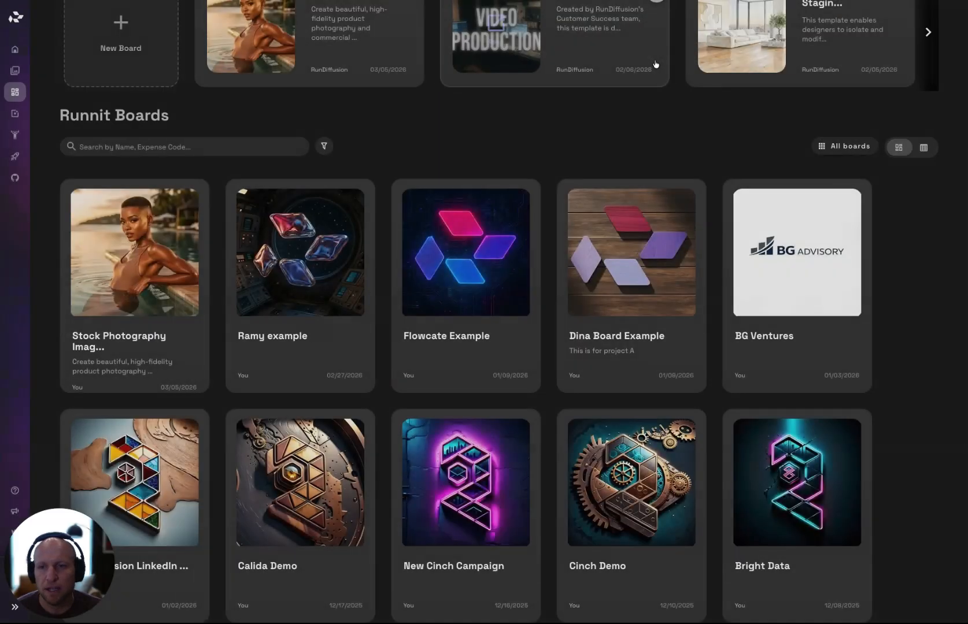
# Open the Stock Photography Images & Edits board and browse the Image kit and the full tool list without adding a tool.
pyautogui.click(188, 279)
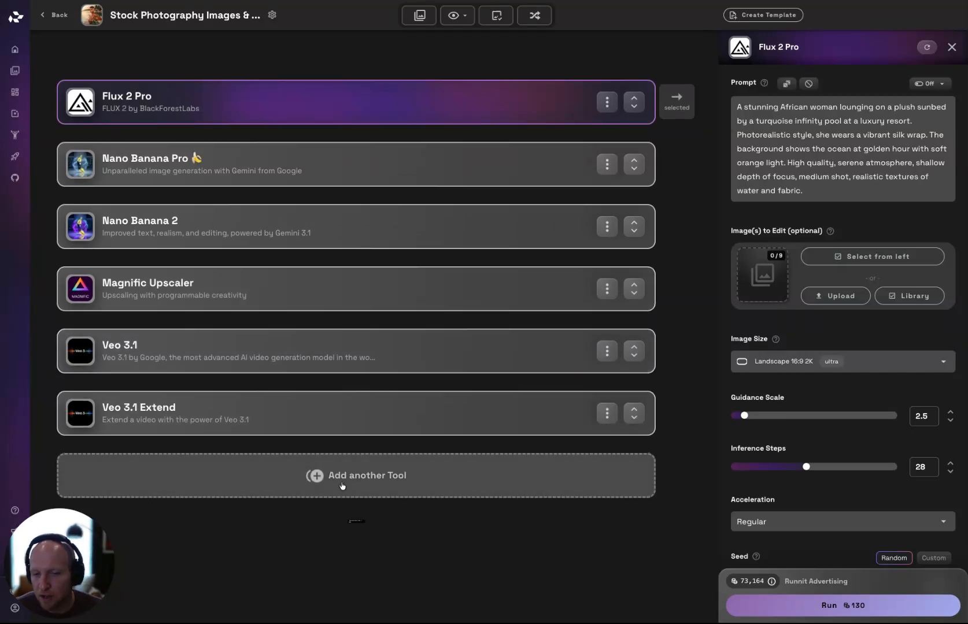
pyautogui.click(342, 487)
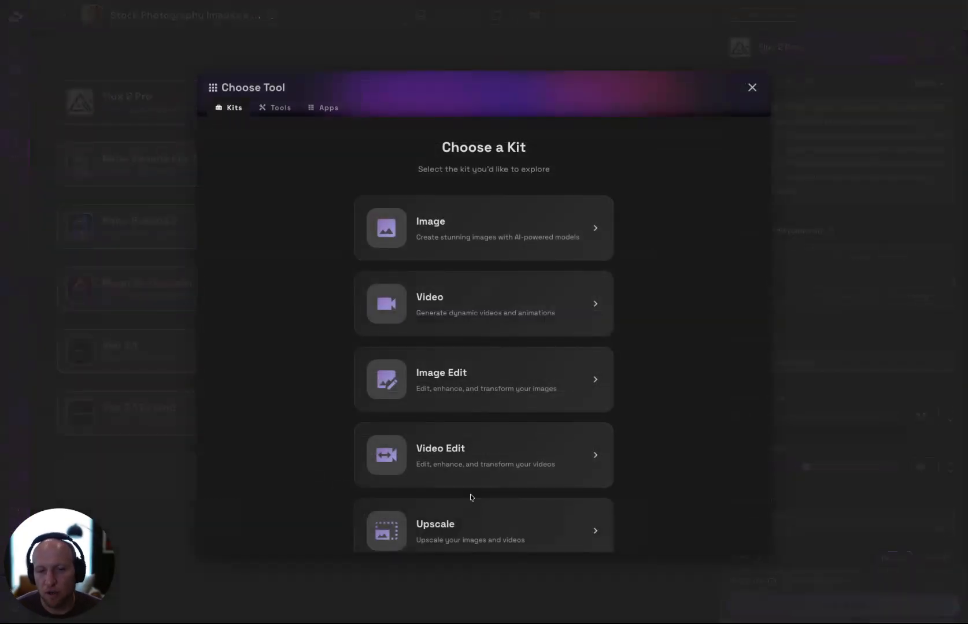
pyautogui.scroll(-1, 471, 497)
pyautogui.click(494, 204)
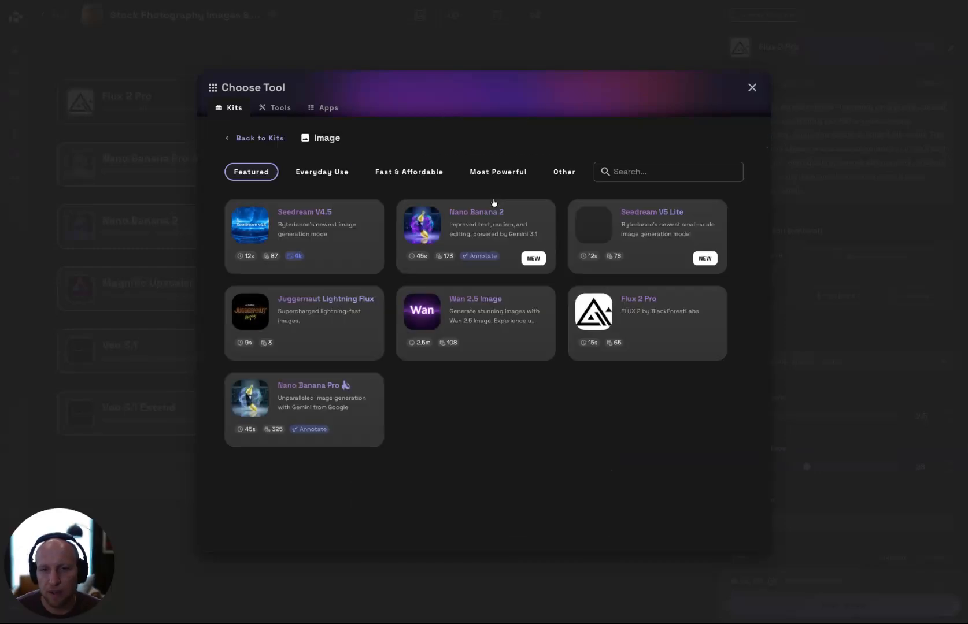
pyautogui.click(254, 138)
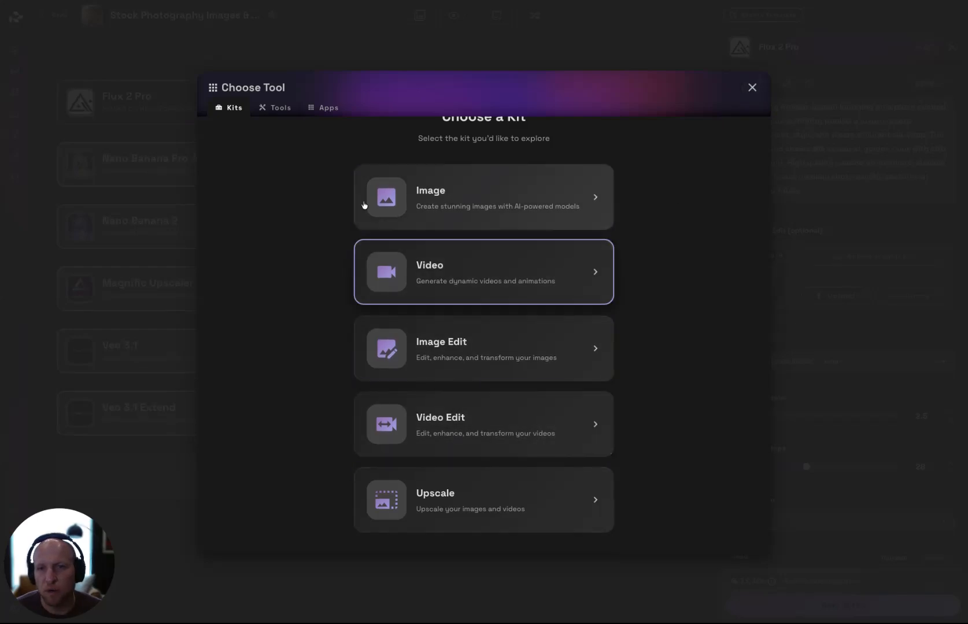
pyautogui.click(273, 111)
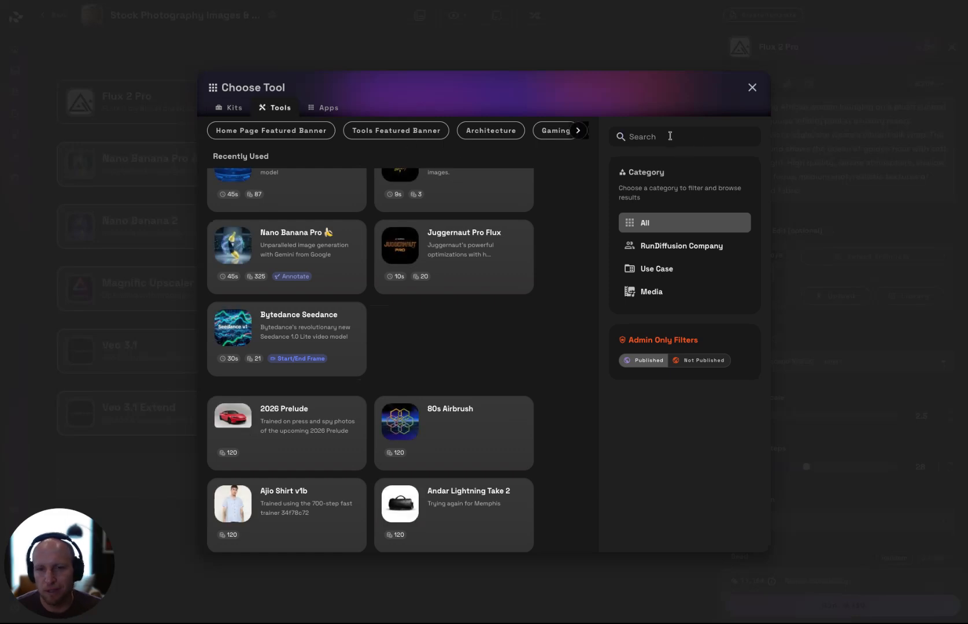
pyautogui.click(751, 88)
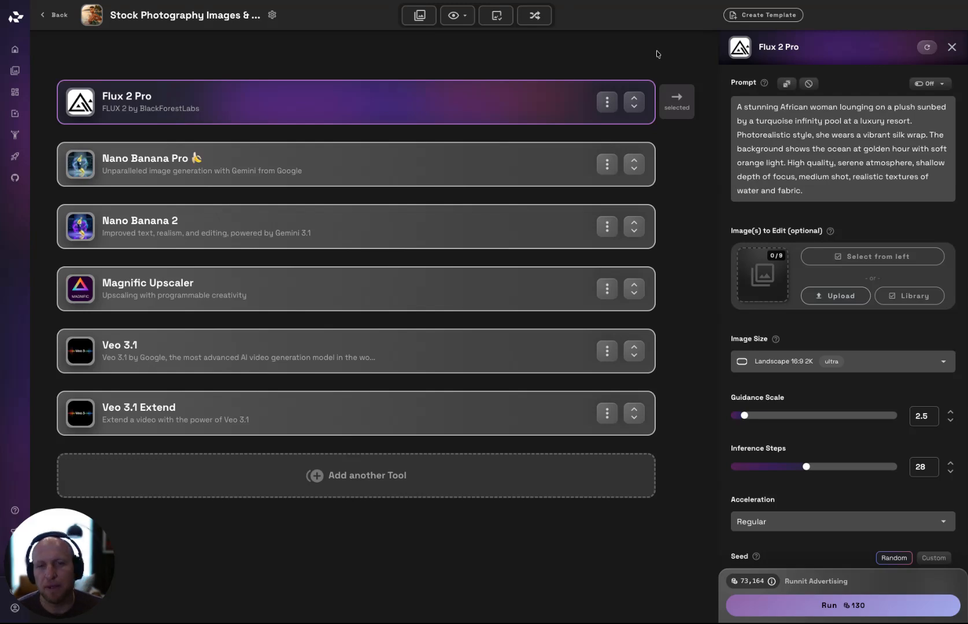
# Expand the Flux 2 Pro section of the board and look through its generated images.
pyautogui.click(634, 98)
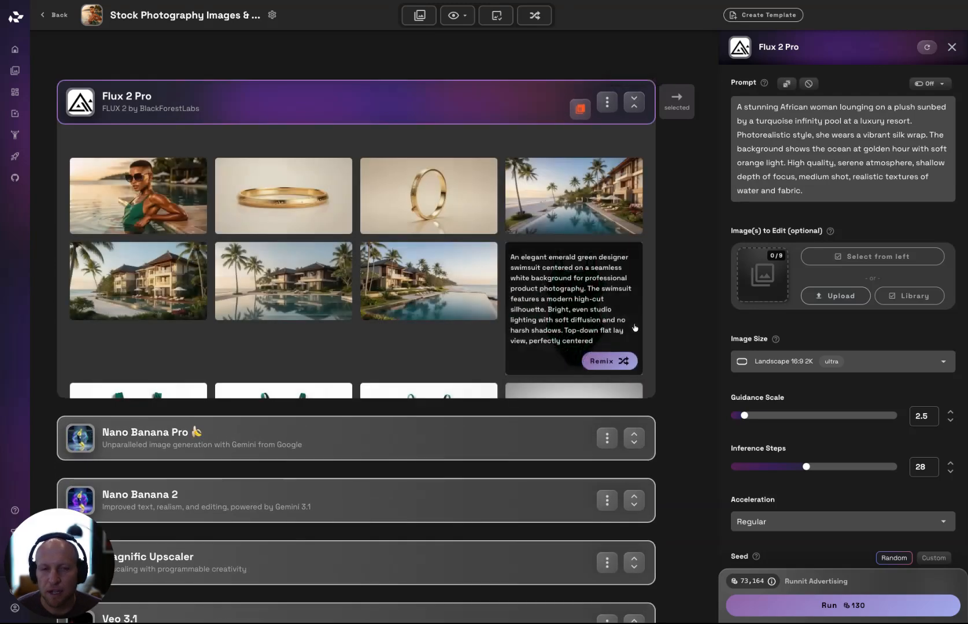
pyautogui.scroll(-10, 634, 328)
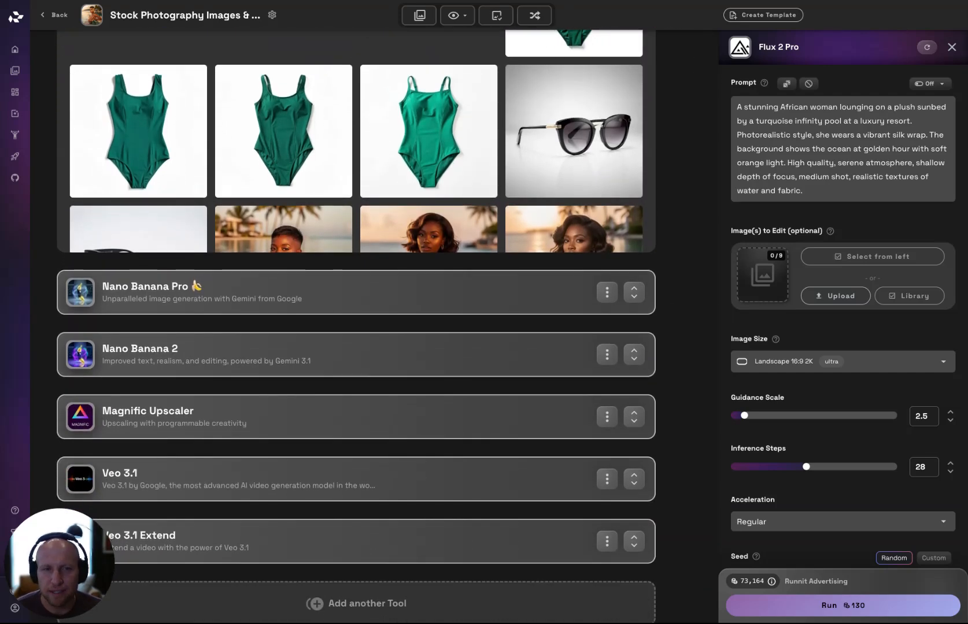
pyautogui.scroll(-1, 702, 200)
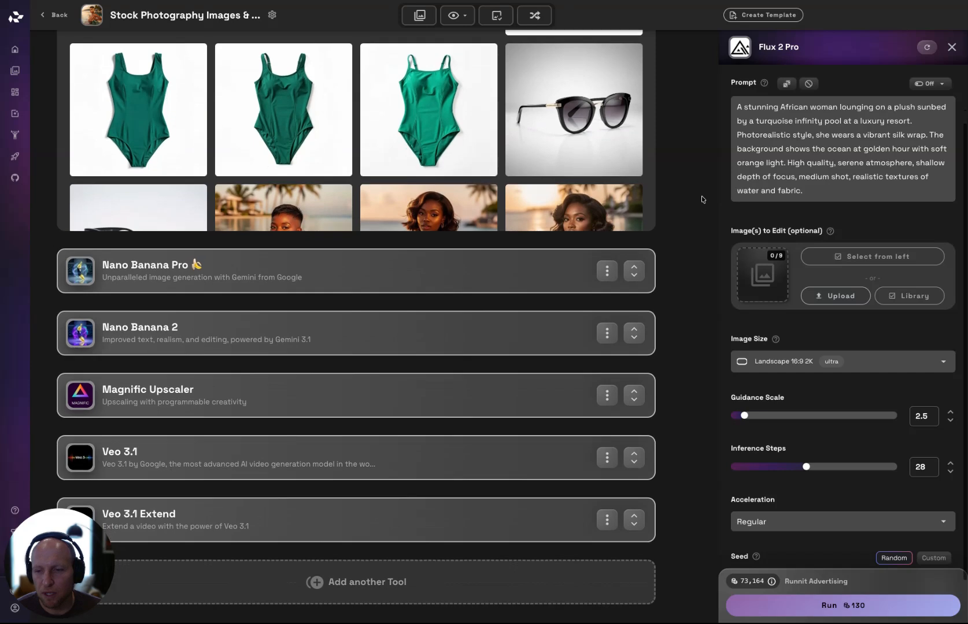
pyautogui.scroll(5, 421, 112)
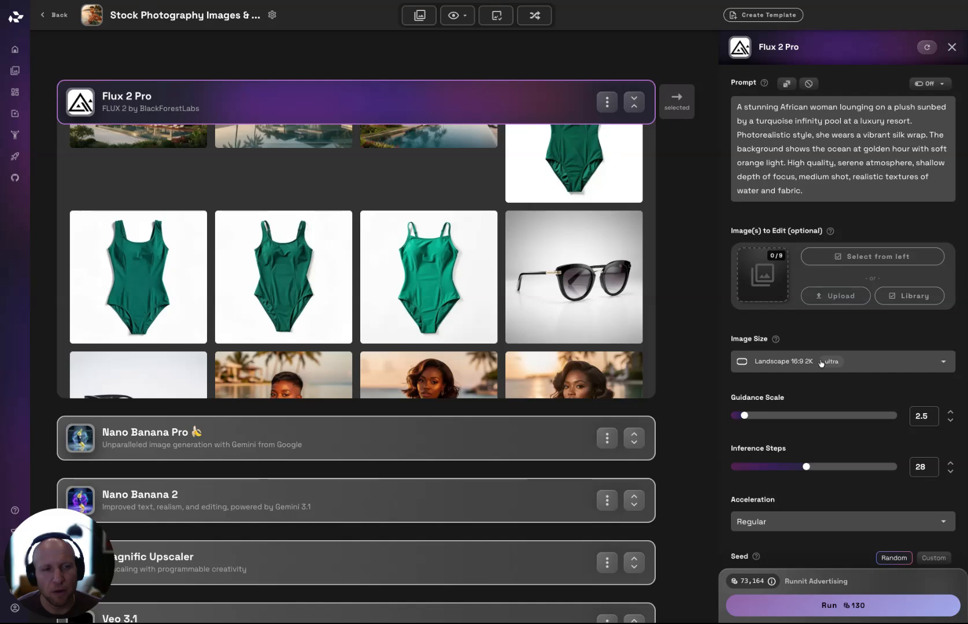
# View the settings of Nano Banana Pro and Nano Banana 2, and check the prompts behind the Flux 2 Pro poolside images.
pyautogui.click(412, 448)
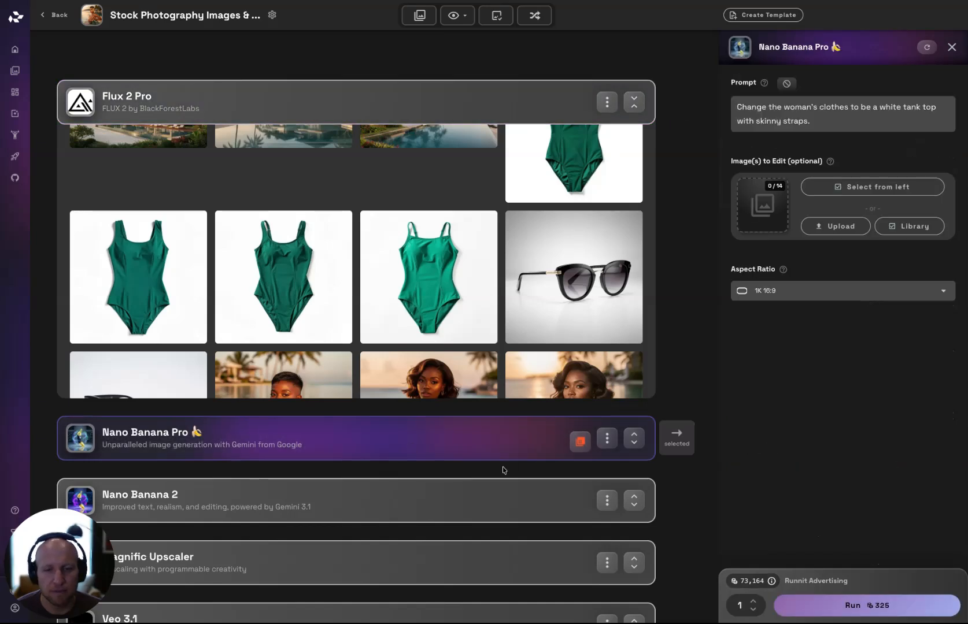
pyautogui.click(476, 505)
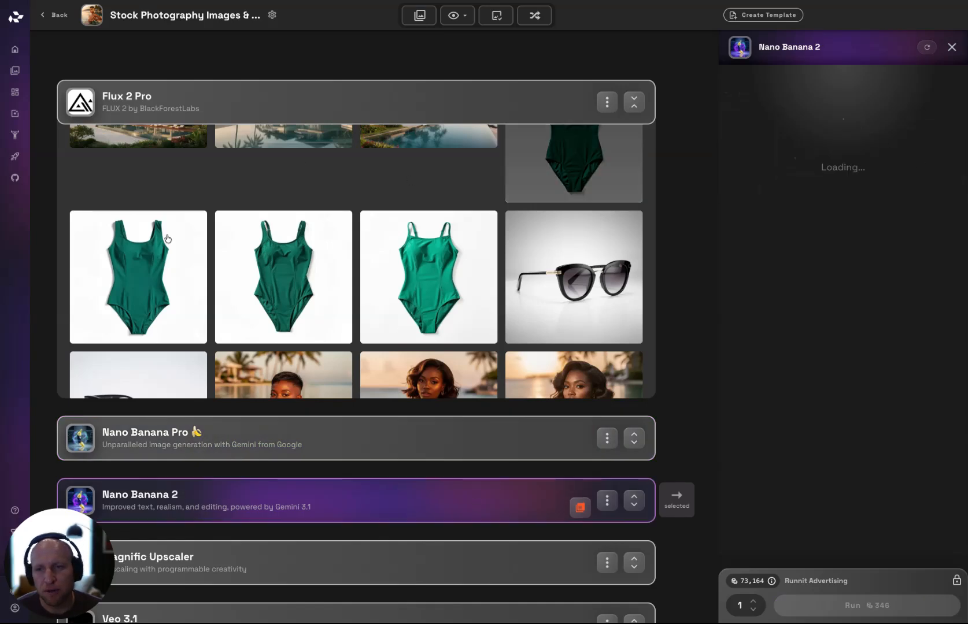
pyautogui.moveTo(394, 311)
pyautogui.scroll(-3, 394, 312)
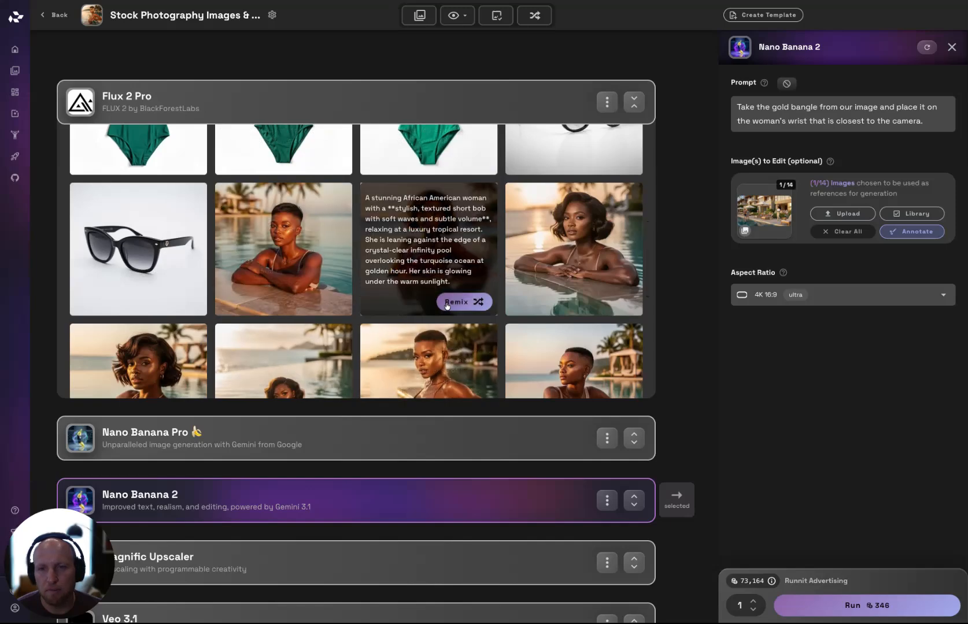
pyautogui.moveTo(395, 234)
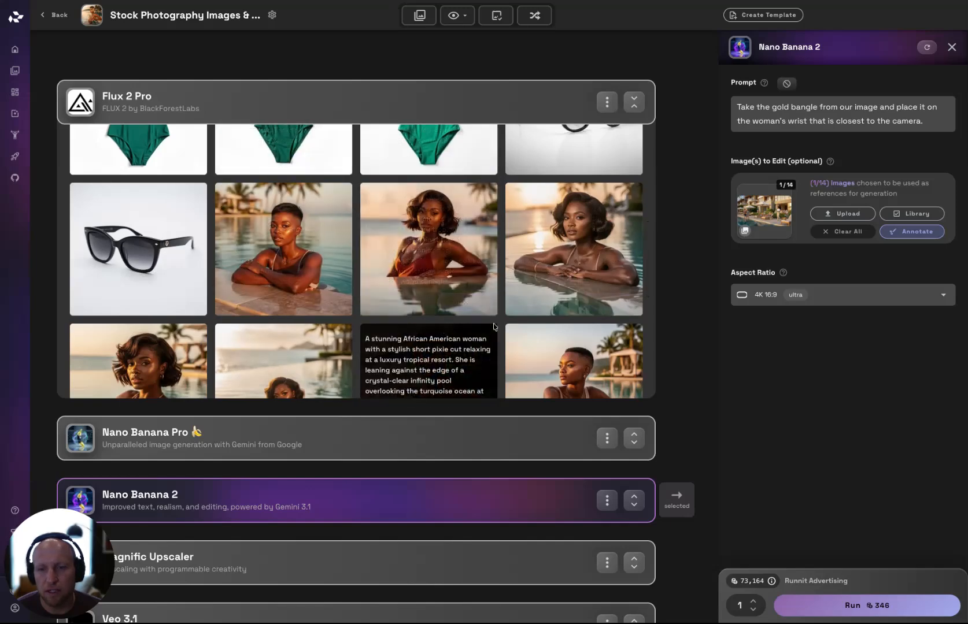
# Expand the Nano Banana Pro section and review its images alongside the remaining Flux 2 Pro results.
pyautogui.click(634, 439)
pyautogui.scroll(-3, 607, 462)
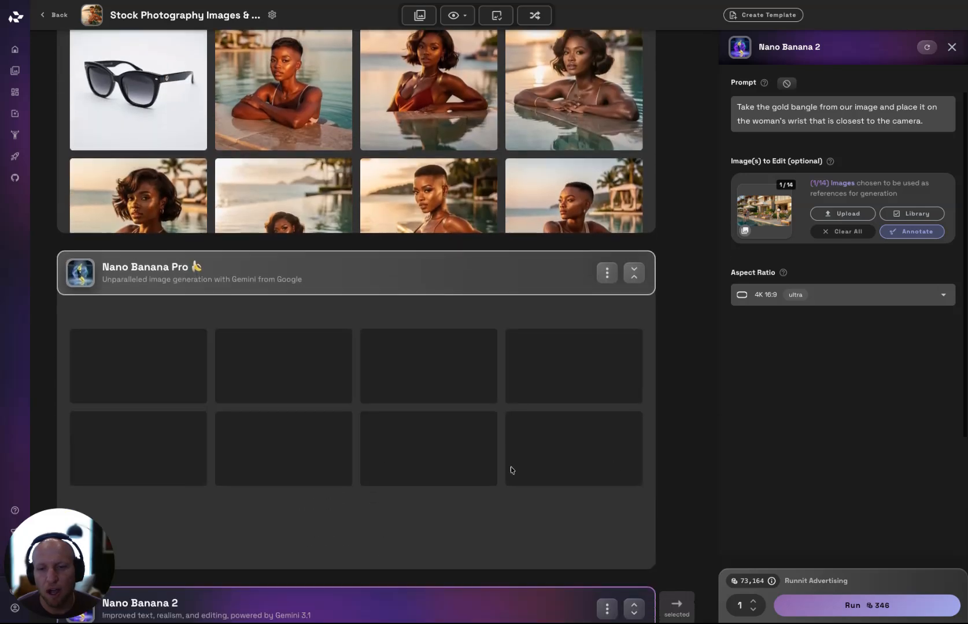
pyautogui.moveTo(454, 444)
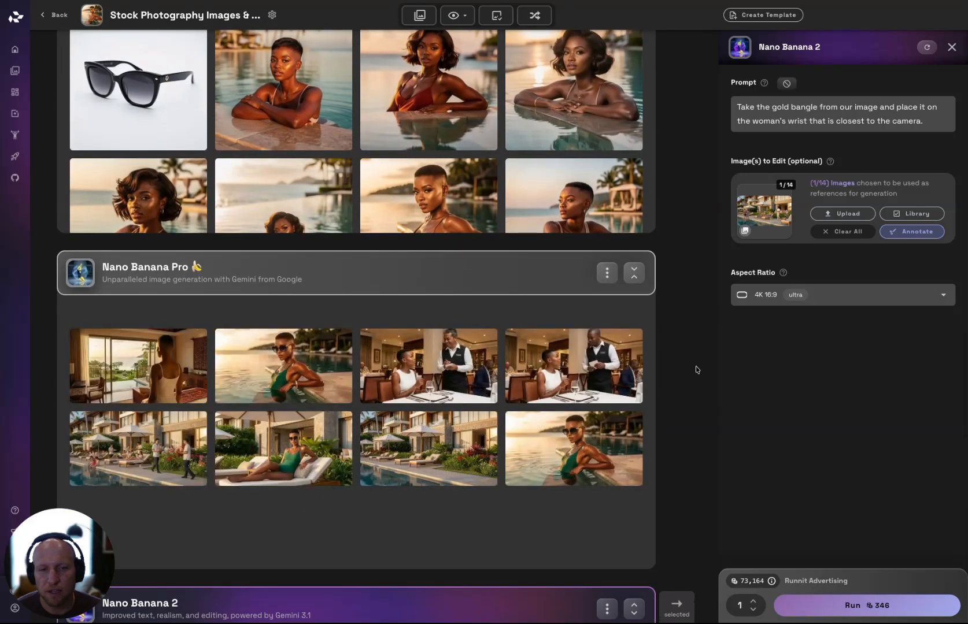
pyautogui.scroll(3, 705, 341)
pyautogui.scroll(-2, 503, 282)
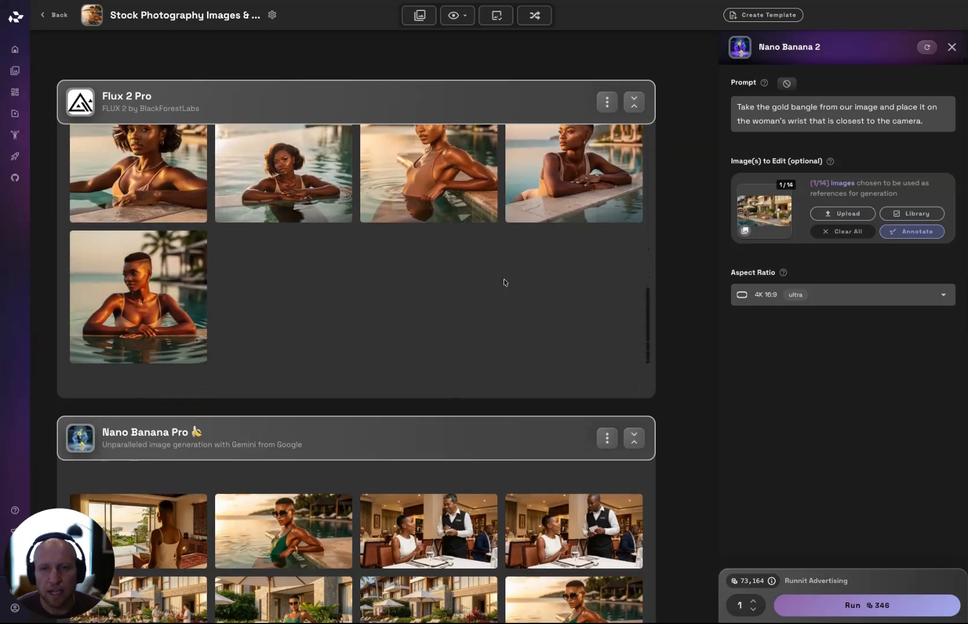
# Select the Flux 2 Pro tool and open its last image, the woman leaning on the pool edge, in the detail view.
pyautogui.click(414, 108)
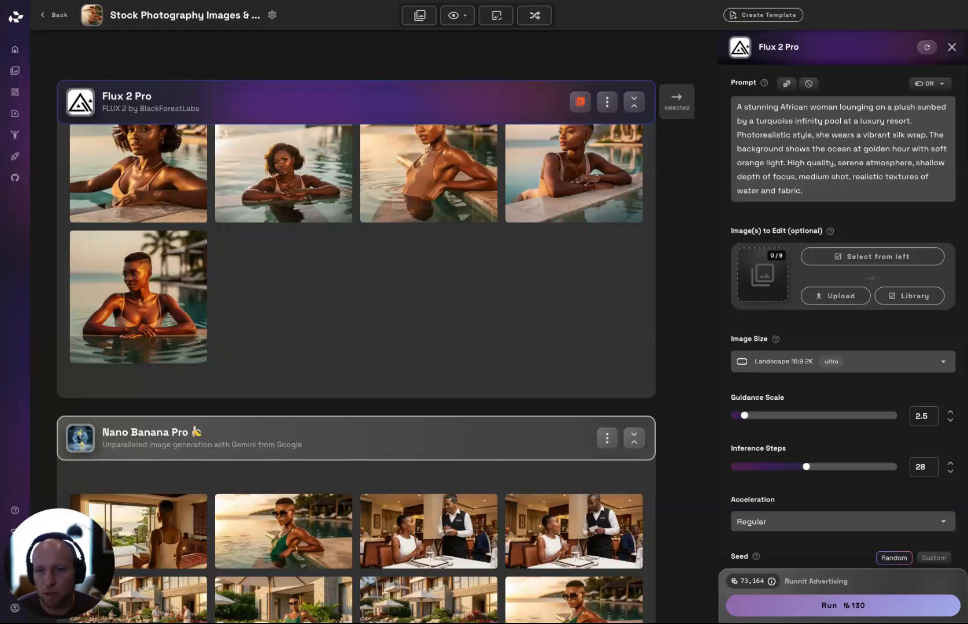
pyautogui.click(162, 275)
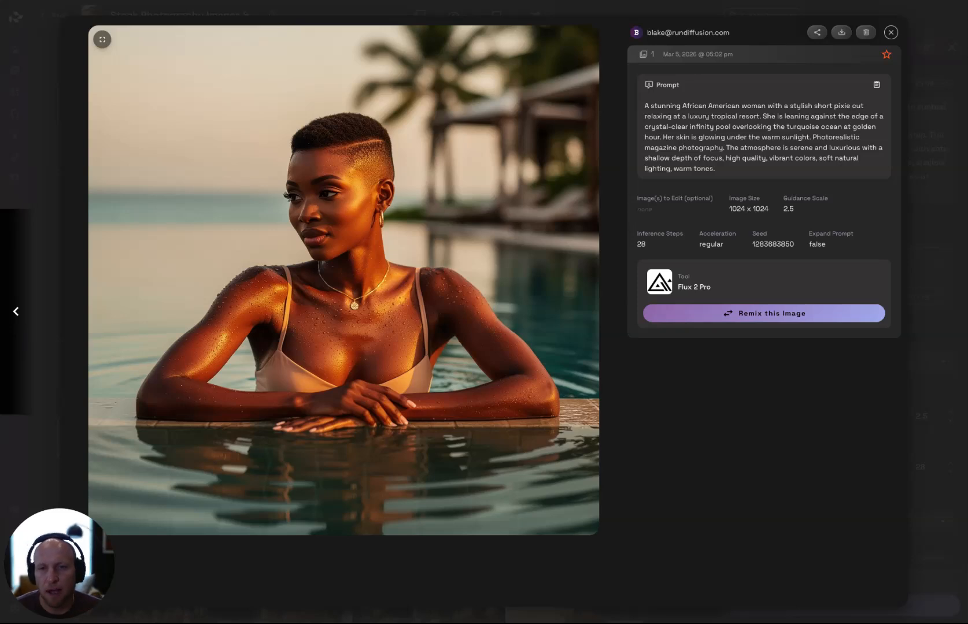
# Look at the preceding Flux 2 Pro poolside images in the detail view and return to the board.
pyautogui.press('Left')
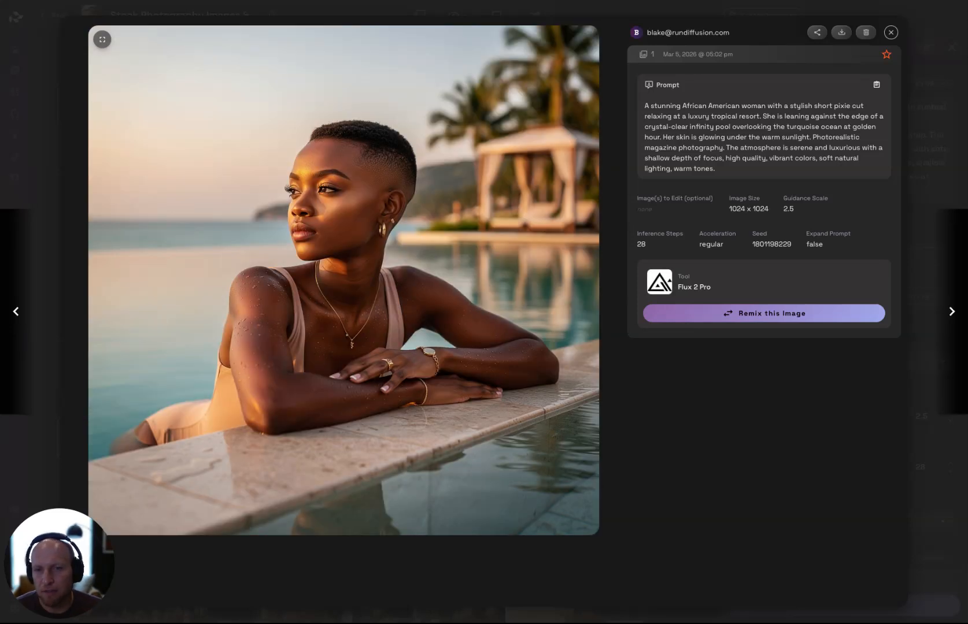
pyautogui.press('Left')
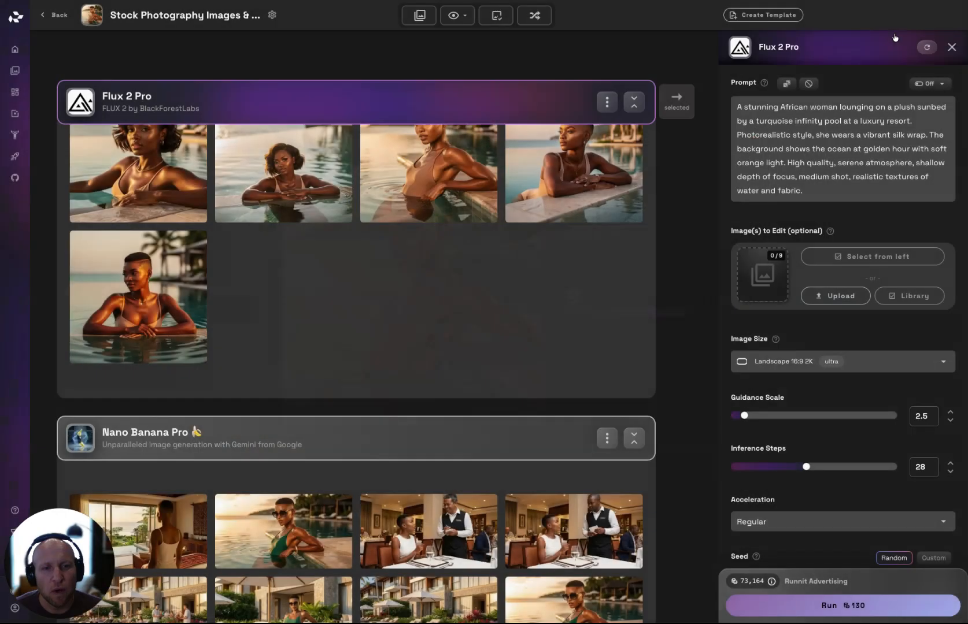
pyautogui.click(891, 32)
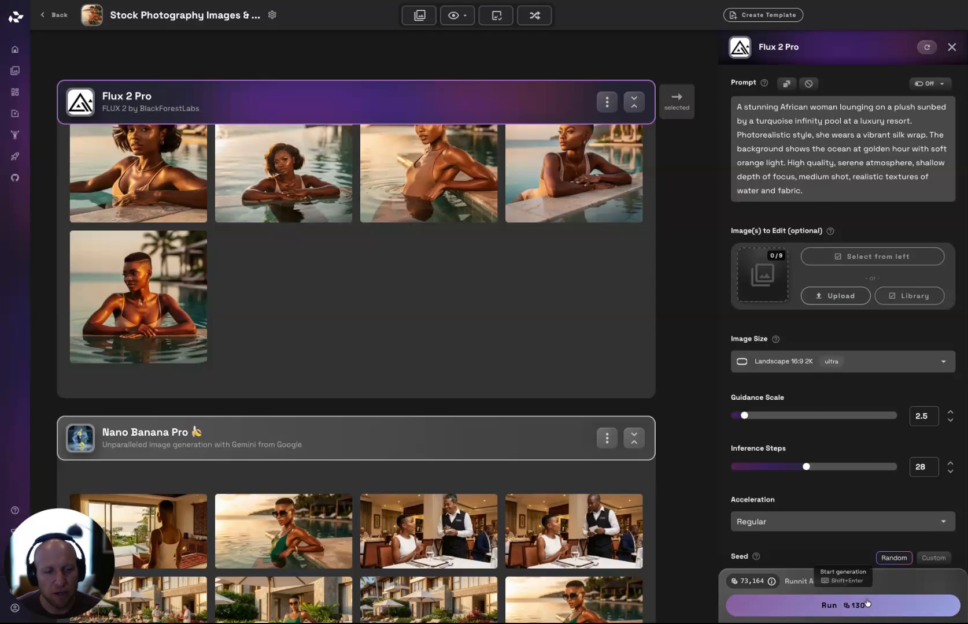
# Generate enhanced versions of the current Flux 2 Pro prompt with Prompt Magic, review them and close the suggestions.
pyautogui.click(813, 193)
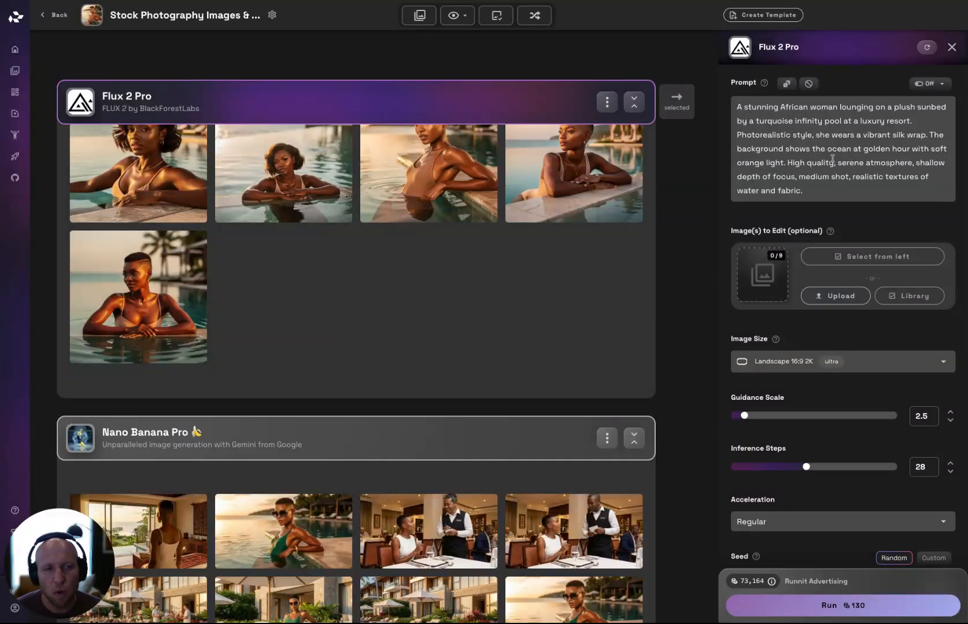
pyautogui.click(943, 85)
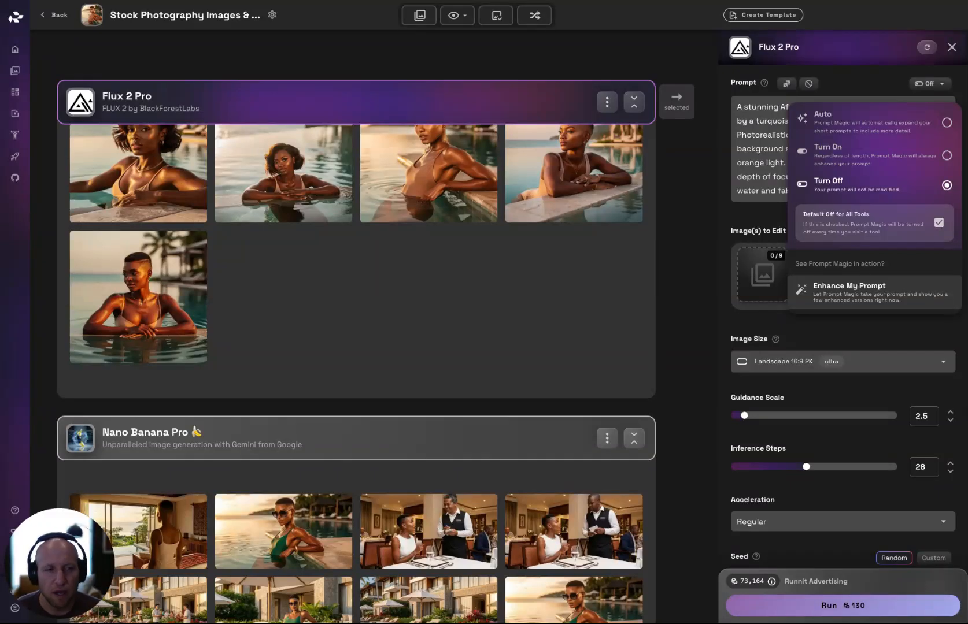
pyautogui.click(874, 292)
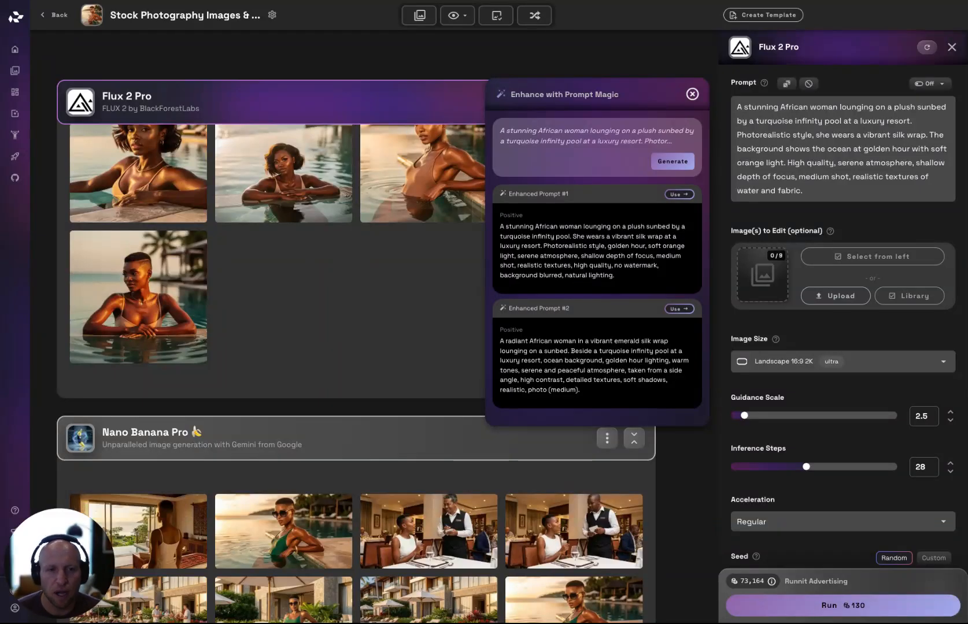
pyautogui.click(692, 94)
# Replace the Flux 2 Pro prompt with "An african american model sitting by a pool at a luxury".
pyautogui.moveTo(814, 191); pyautogui.dragTo(730, 110)
pyautogui.write('An african american model sitting by a pool at al ux')
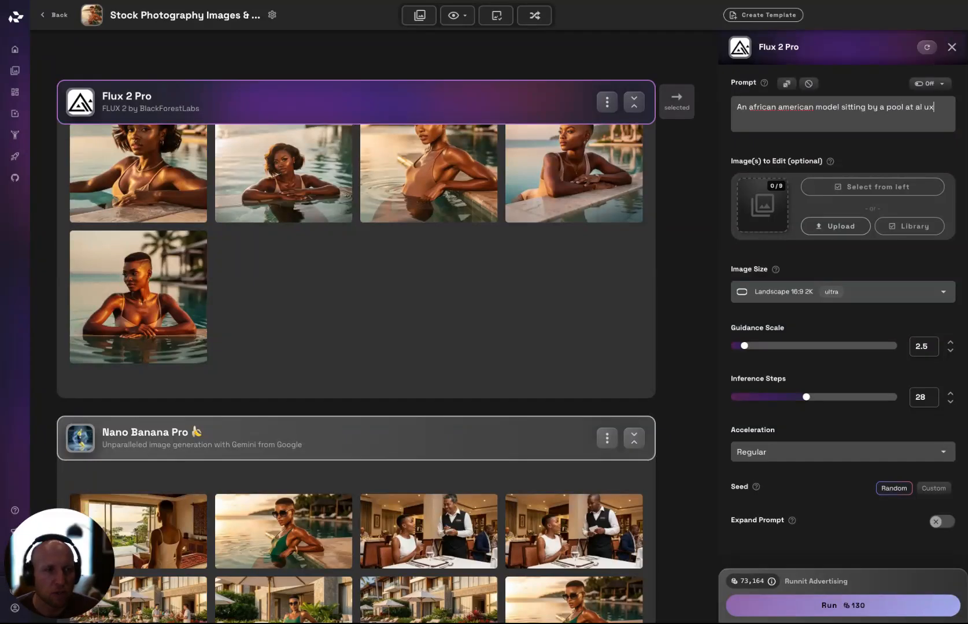
pyautogui.press('BackSpace')
pyautogui.press('BackSpace')
pyautogui.write('uxury')
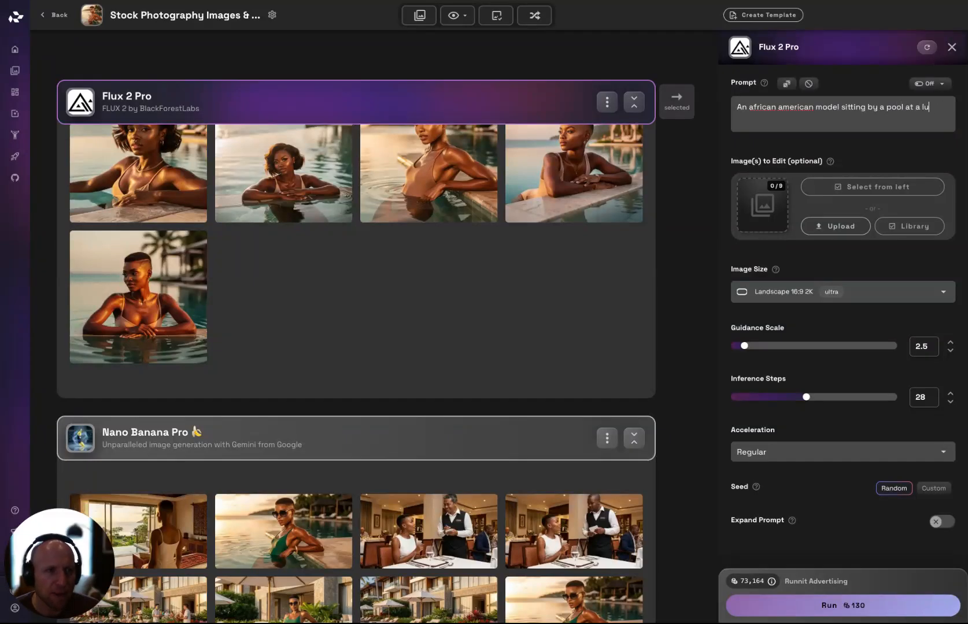
# Open Prompt Magic's enhanced prompts and use Enhanced Prompt #1 as the Flux 2 Pro prompt.
pyautogui.click(930, 83)
pyautogui.click(869, 294)
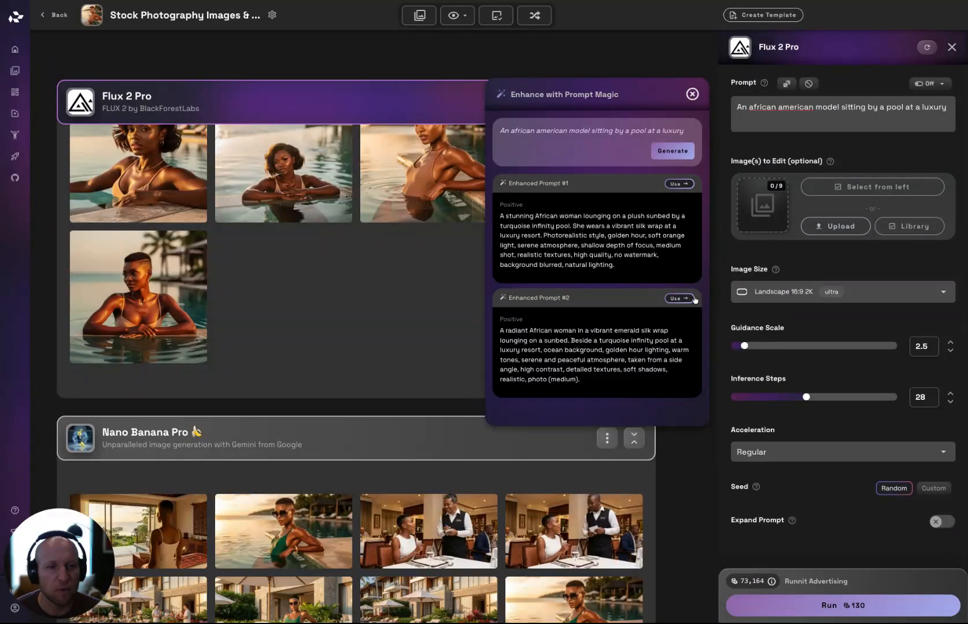
pyautogui.click(680, 183)
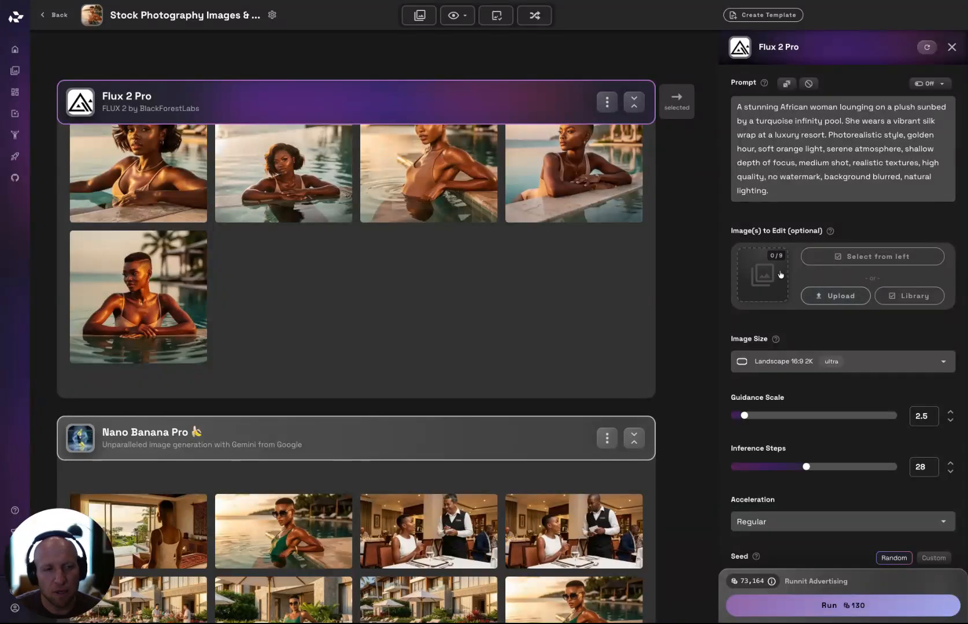
# View the library's generations, and try the last Flux 2 Pro poolside image as the image to edit before clearing it.
pyautogui.click(908, 292)
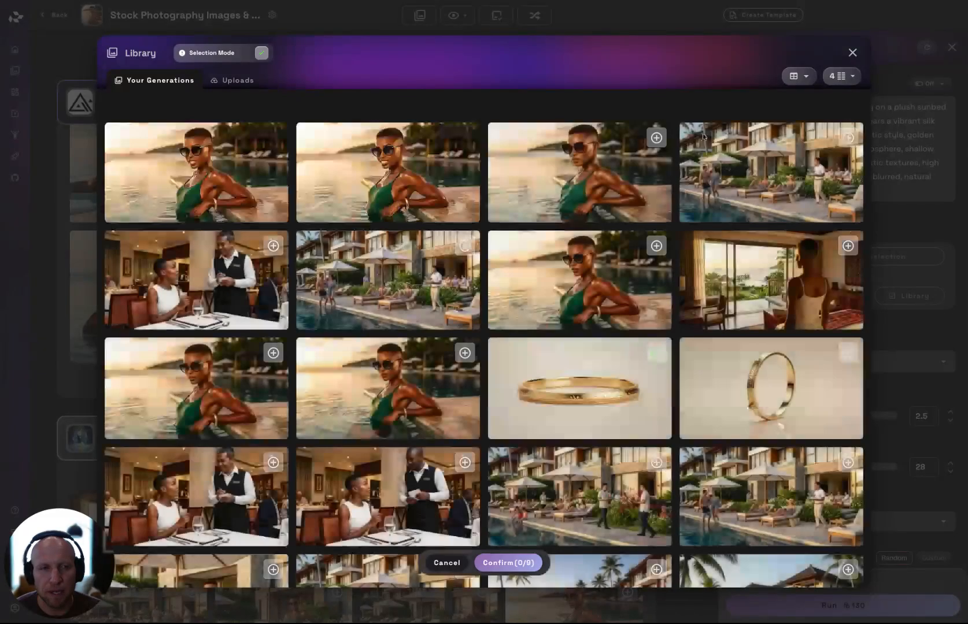
pyautogui.click(852, 53)
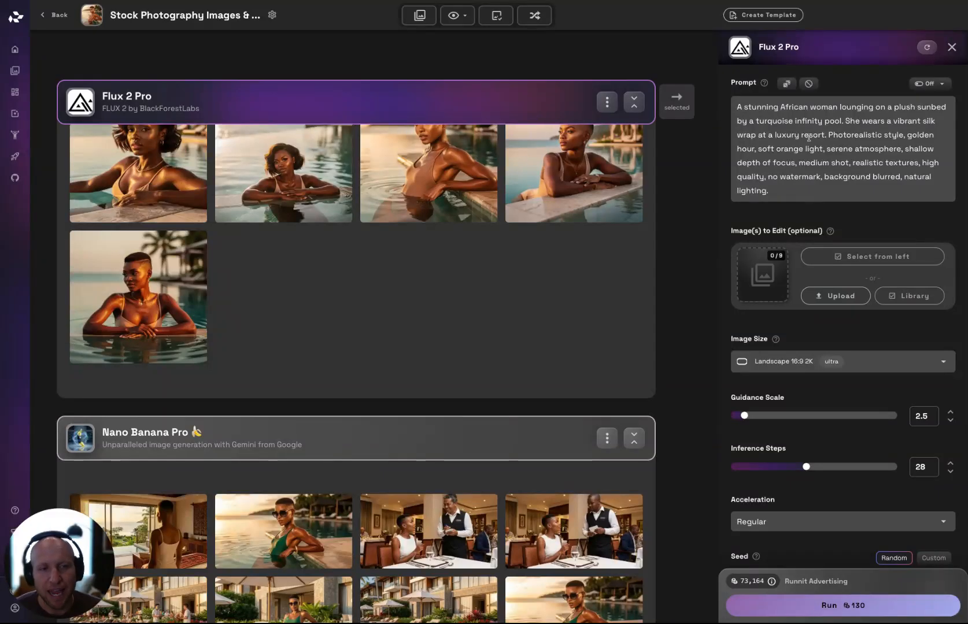
pyautogui.moveTo(139, 292); pyautogui.dragTo(760, 280)
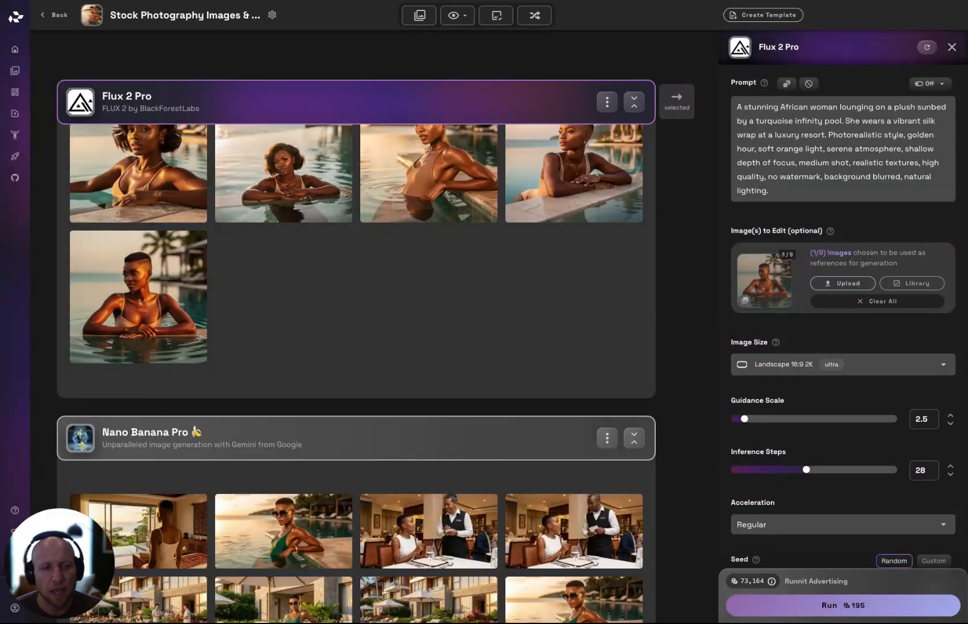
pyautogui.moveTo(330, 169)
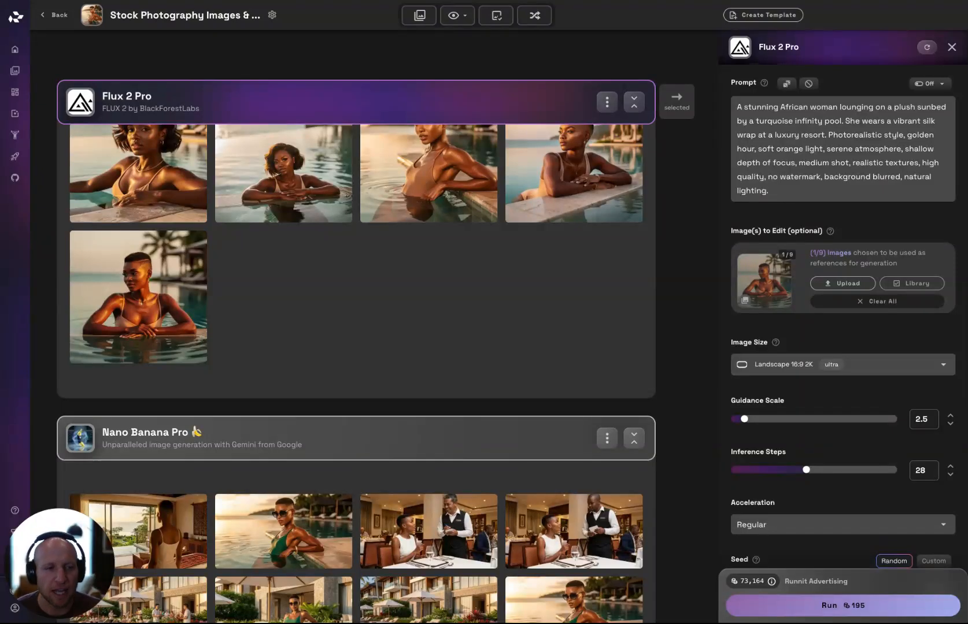
pyautogui.click(854, 307)
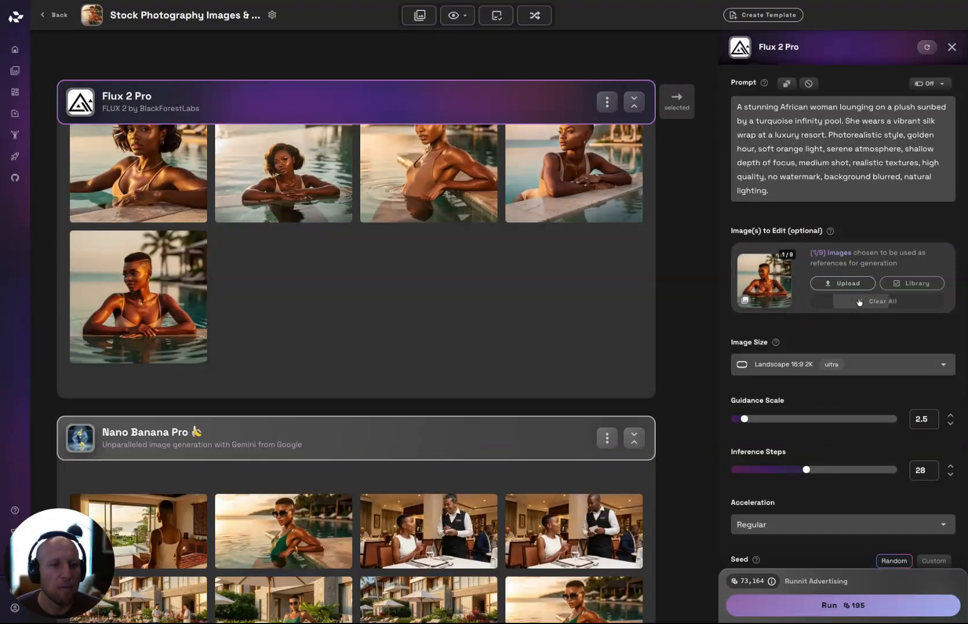
# Look through the landscape and portrait image size options available for Flux 2 Pro.
pyautogui.click(809, 355)
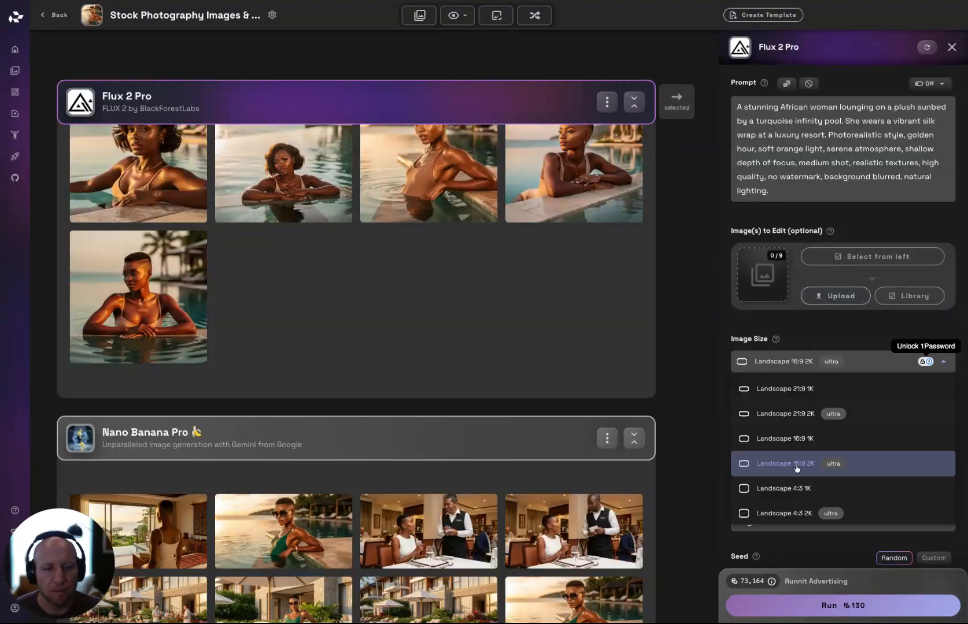
pyautogui.scroll(-3, 799, 426)
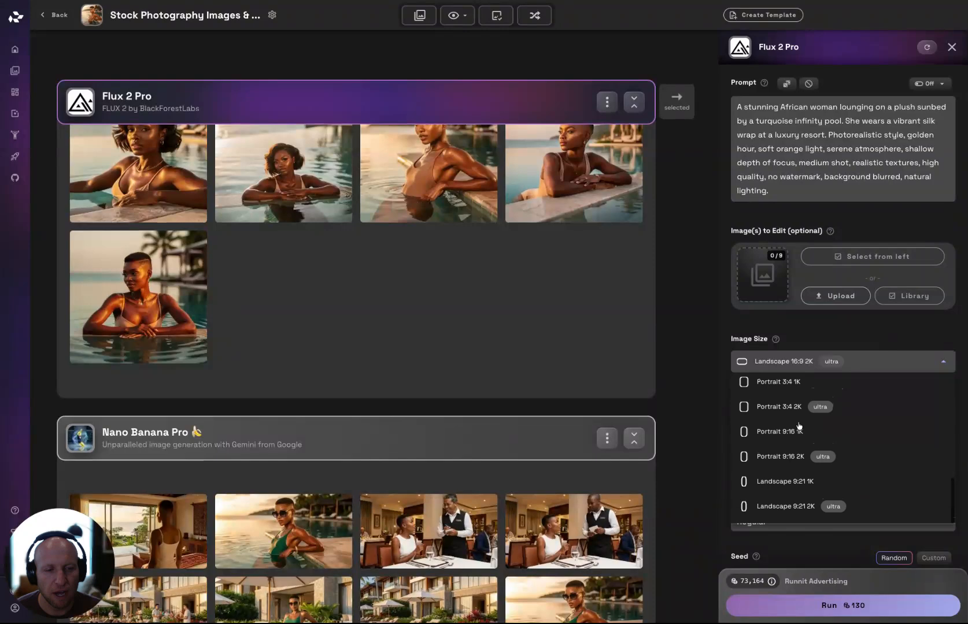
pyautogui.scroll(3, 800, 427)
pyautogui.scroll(-3, 811, 408)
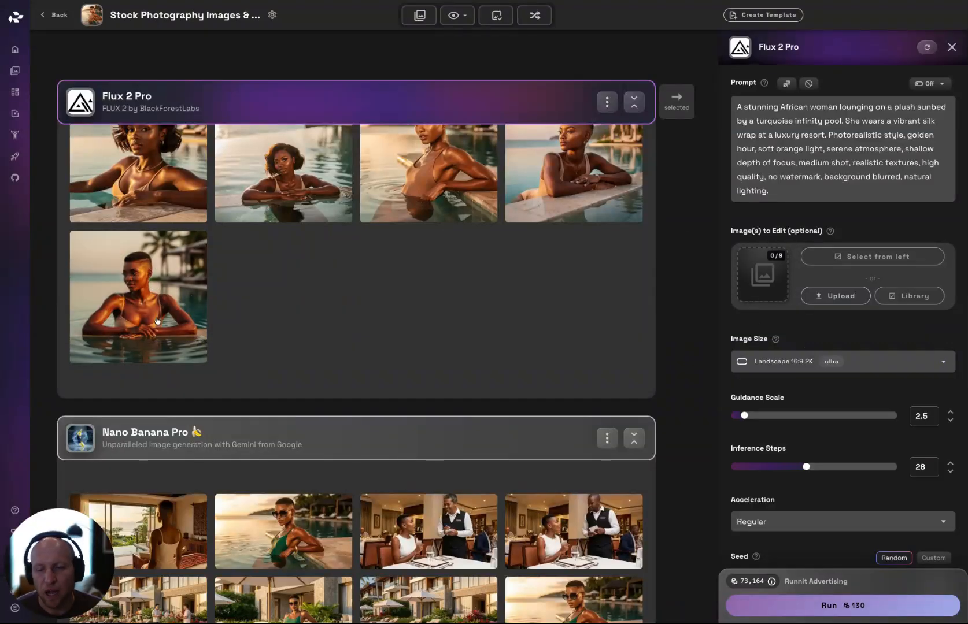
# Open the last Flux 2 Pro poolside image and go back through the earlier ones, comparing hairstyles and prompts.
pyautogui.click(166, 296)
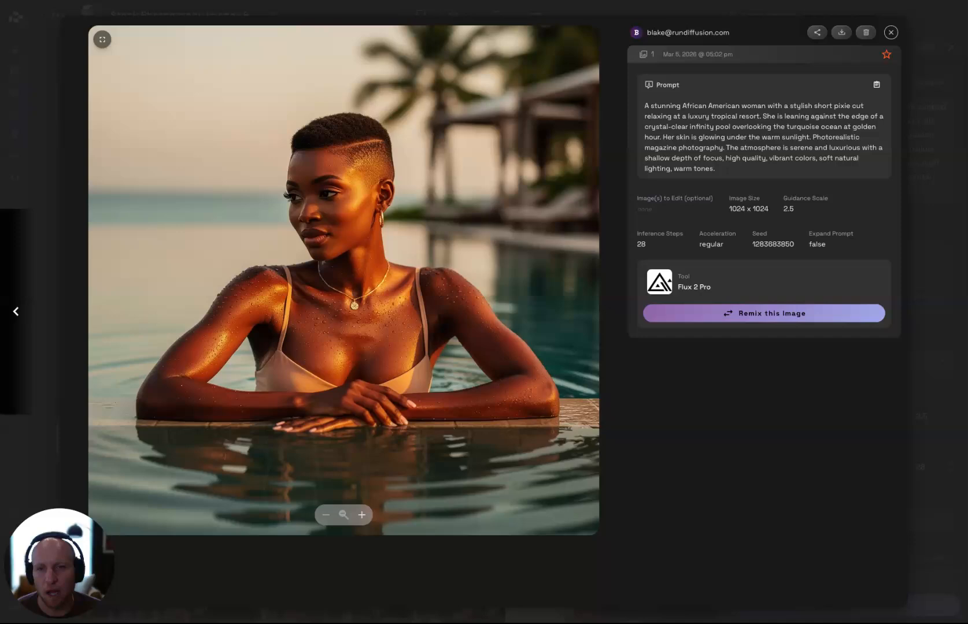
pyautogui.press('Left')
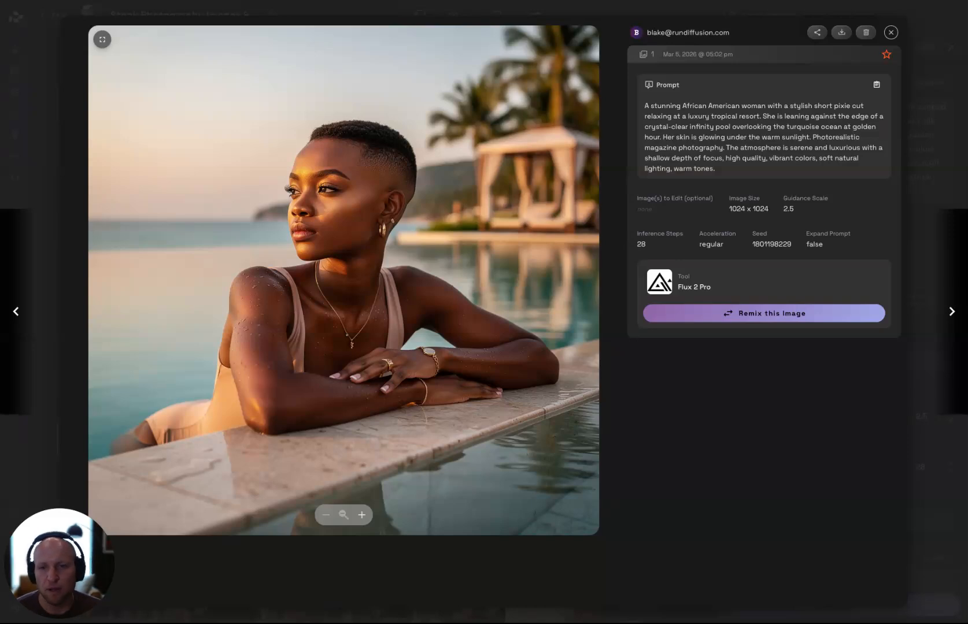
pyautogui.press('Left')
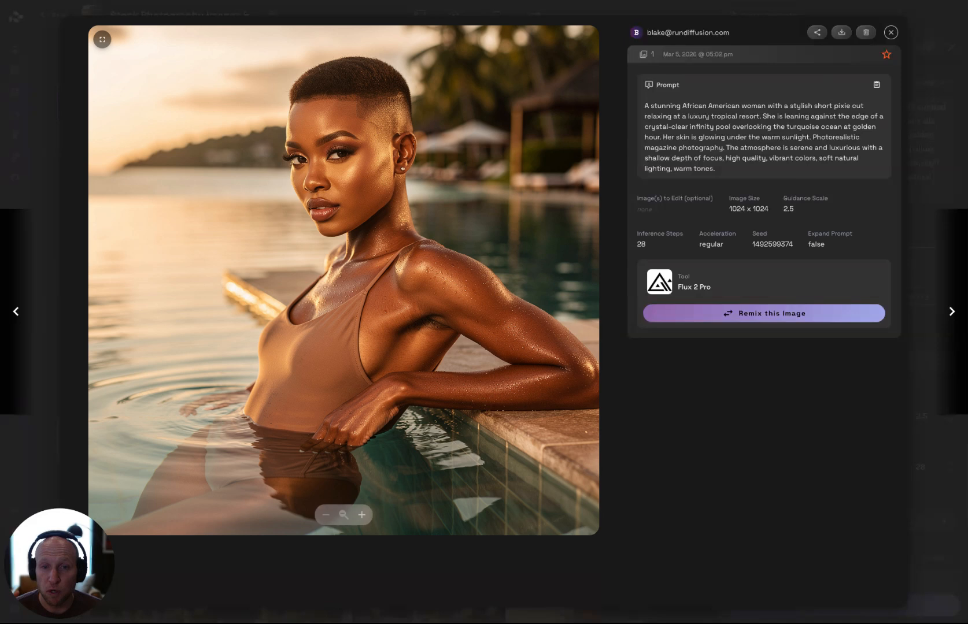
pyautogui.press('Left')
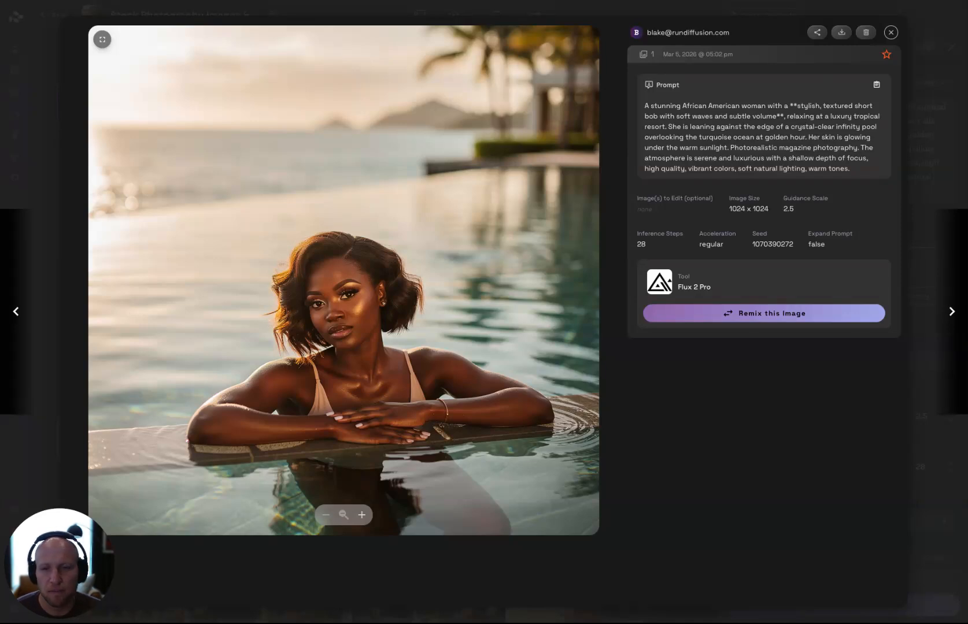
pyautogui.press('Left')
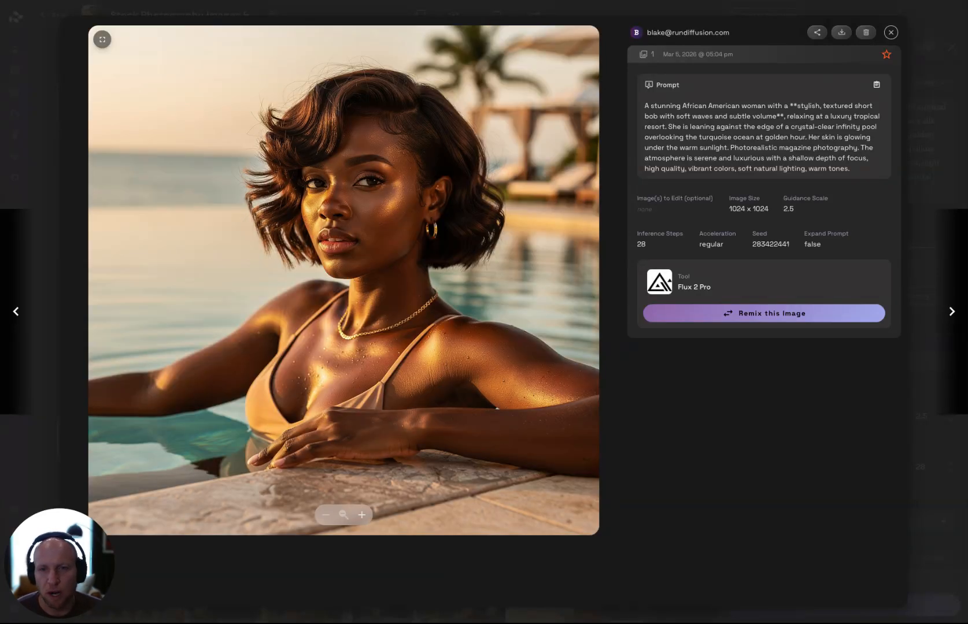
pyautogui.press('Left')
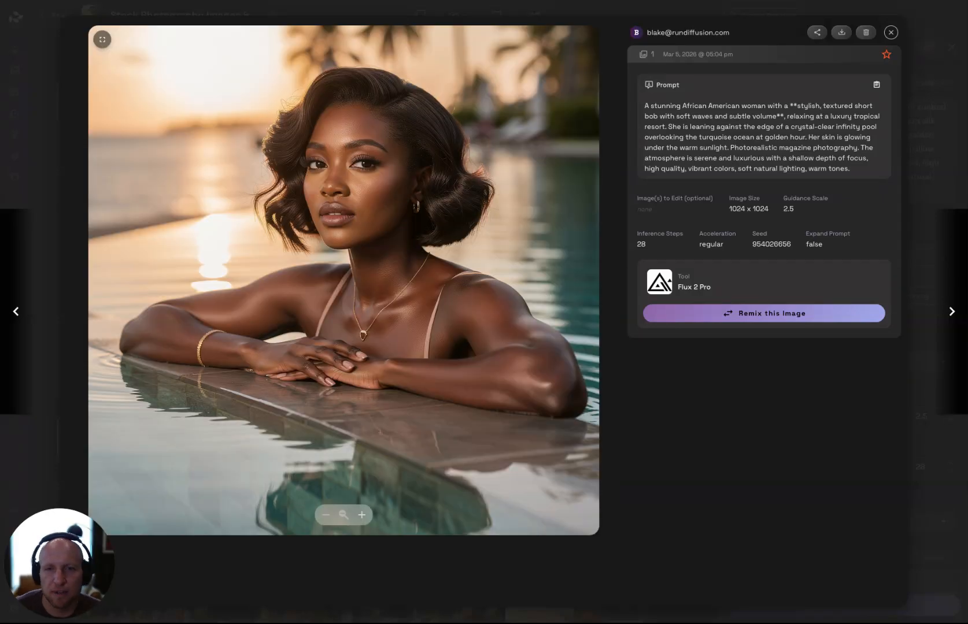
pyautogui.press('Left')
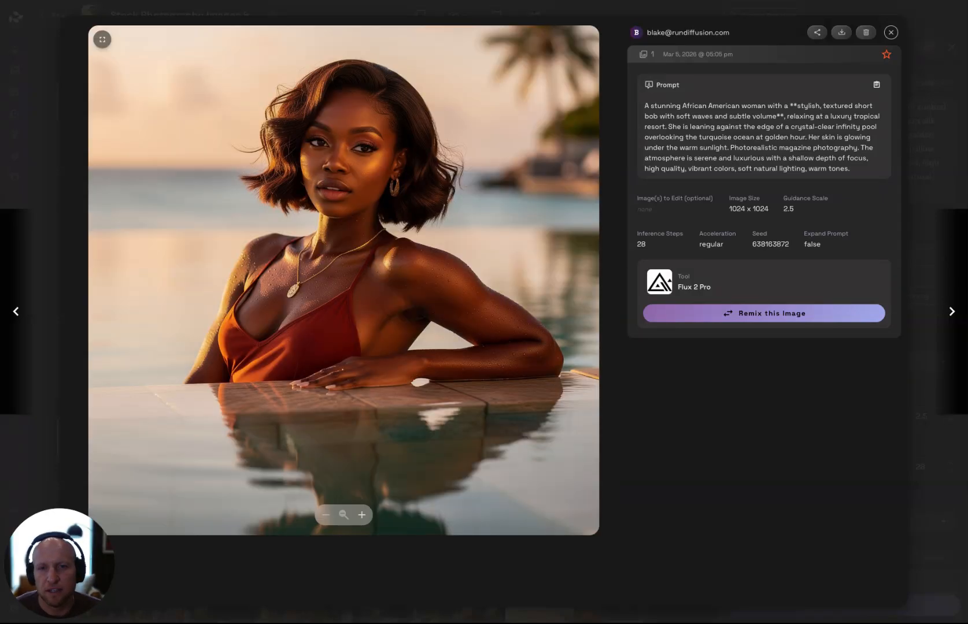
pyautogui.press('Left')
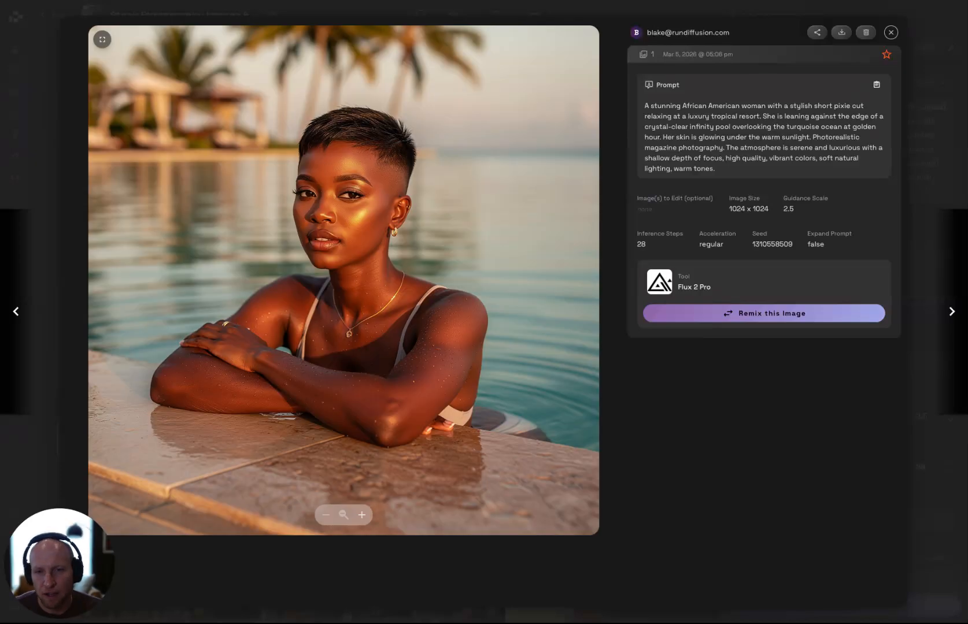
pyautogui.click(891, 32)
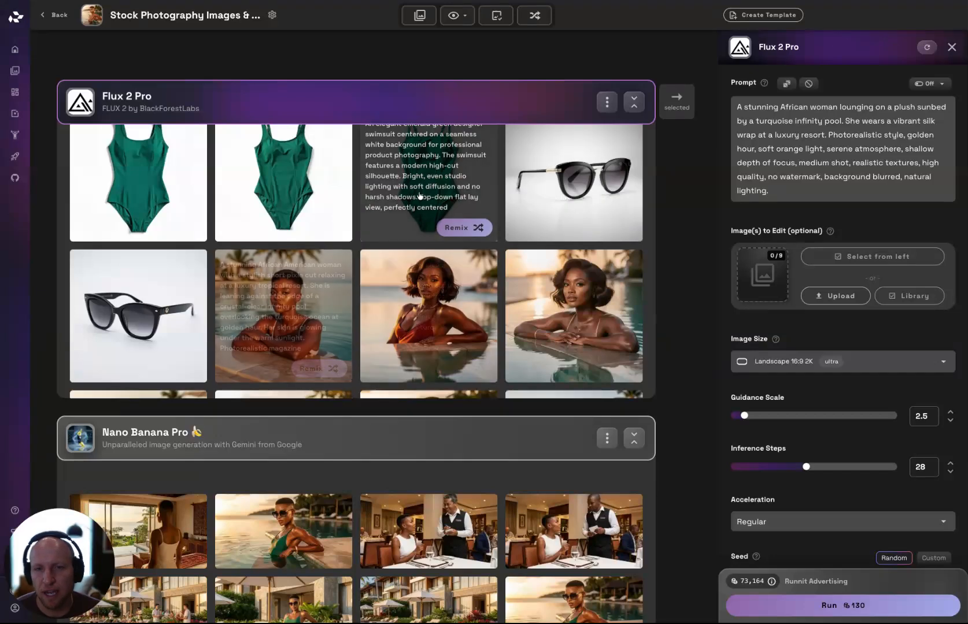
# Examine the Flux 2 Pro swimsuit, Bali resort and gold bangle images, viewing the resort and bangle prompts in detail.
pyautogui.scroll(2, 440, 185)
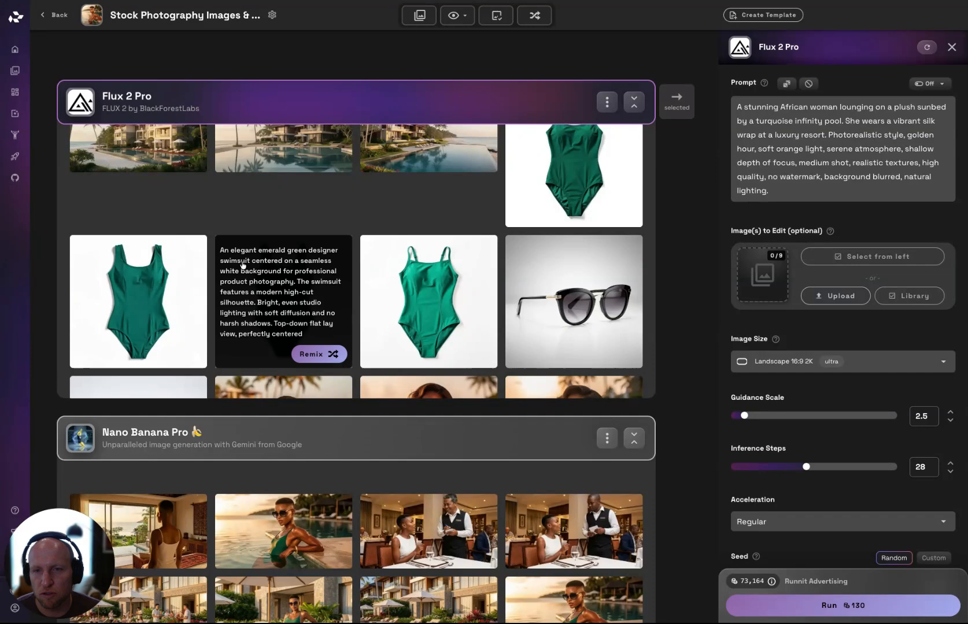
pyautogui.scroll(2, 246, 260)
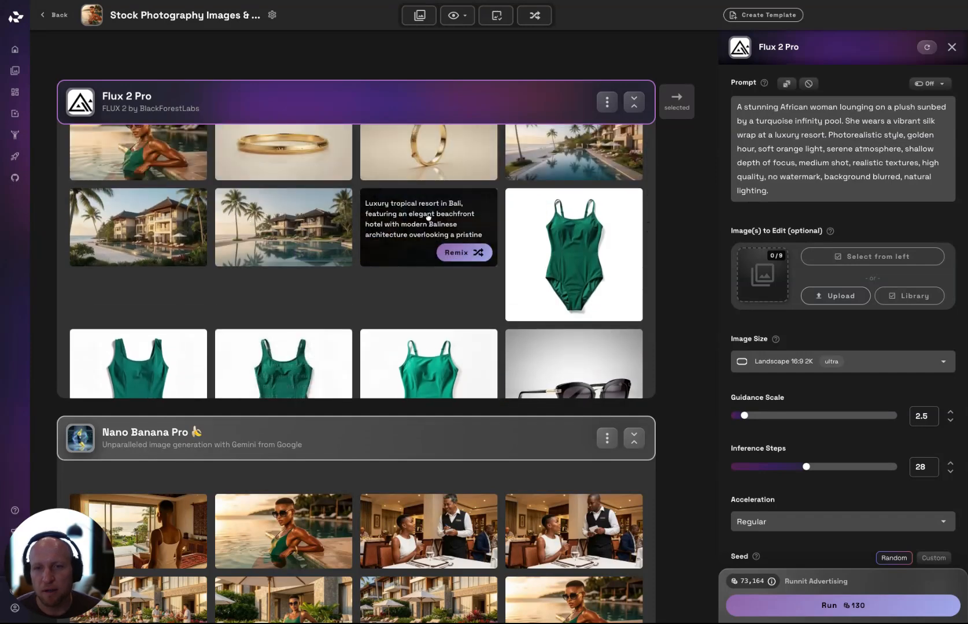
pyautogui.click(429, 222)
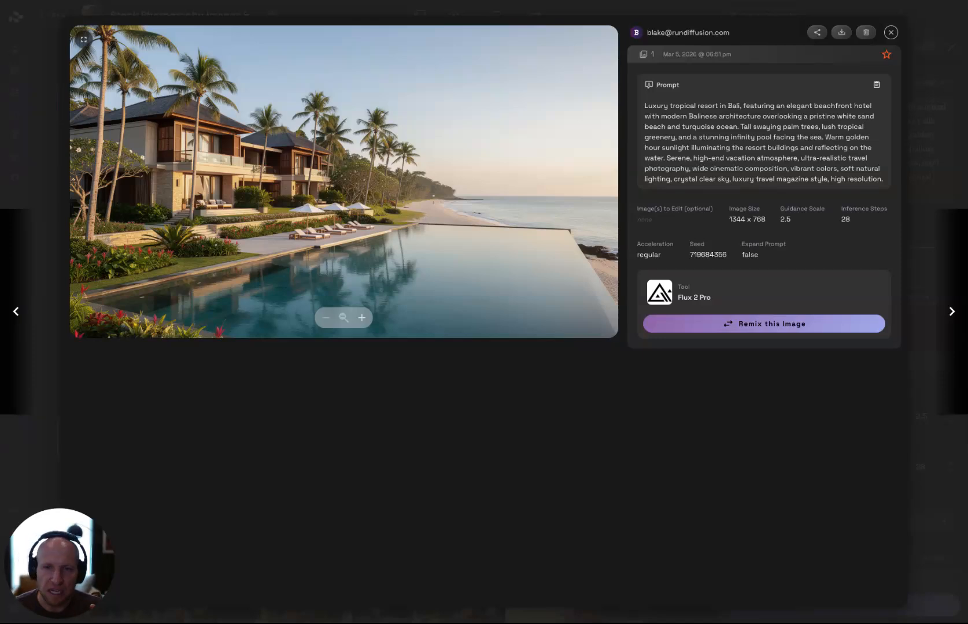
pyautogui.press('Right')
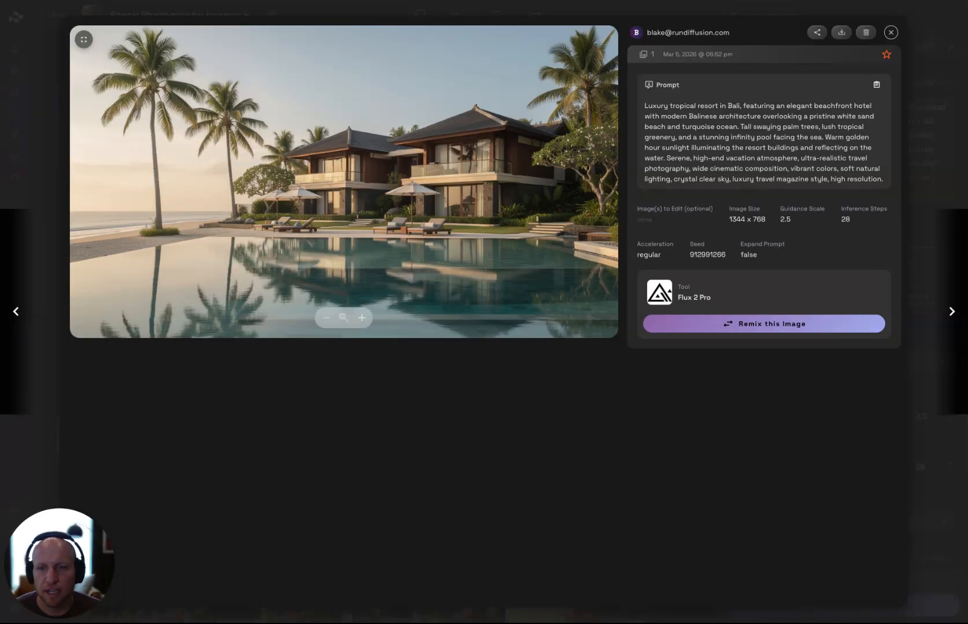
pyautogui.press('Right')
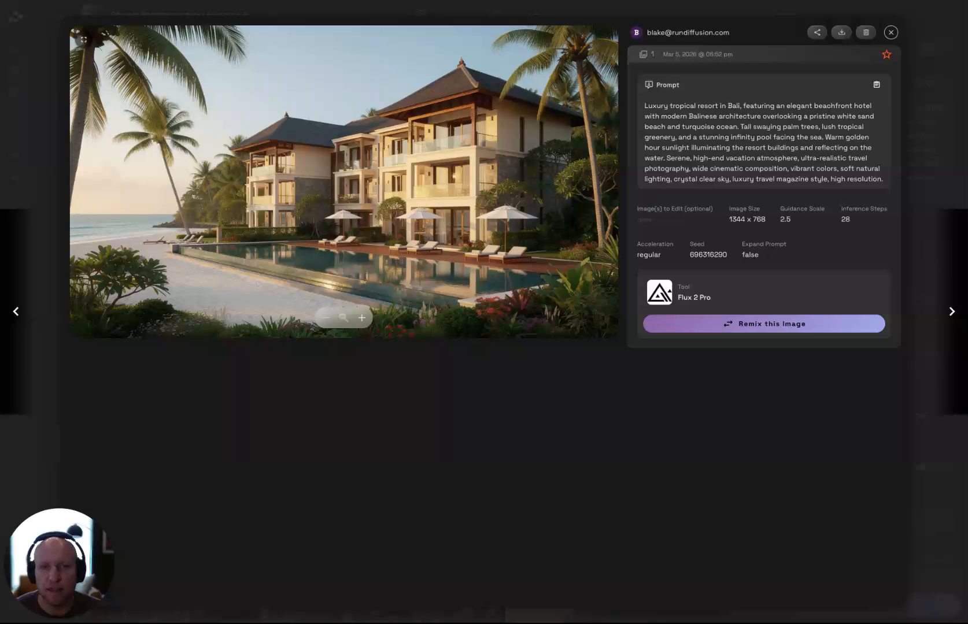
pyautogui.press('Right')
pyautogui.press('Right')
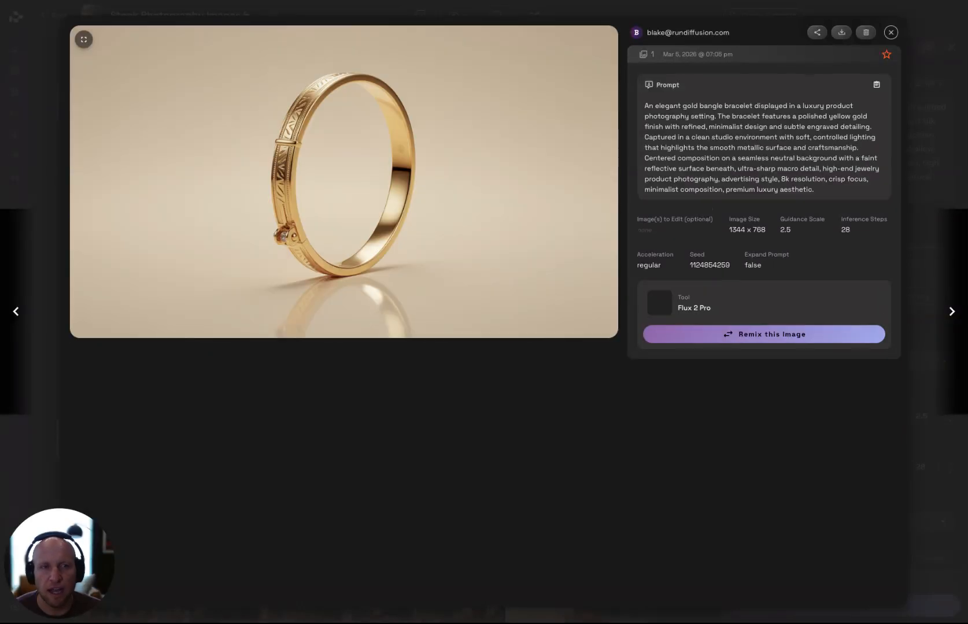
pyautogui.click(891, 33)
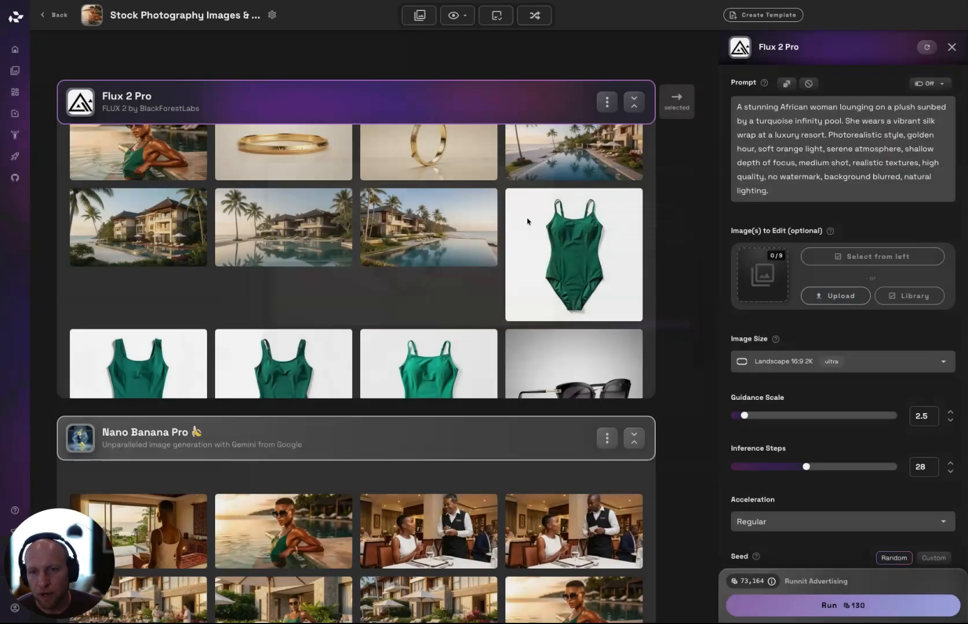
pyautogui.scroll(1, 331, 263)
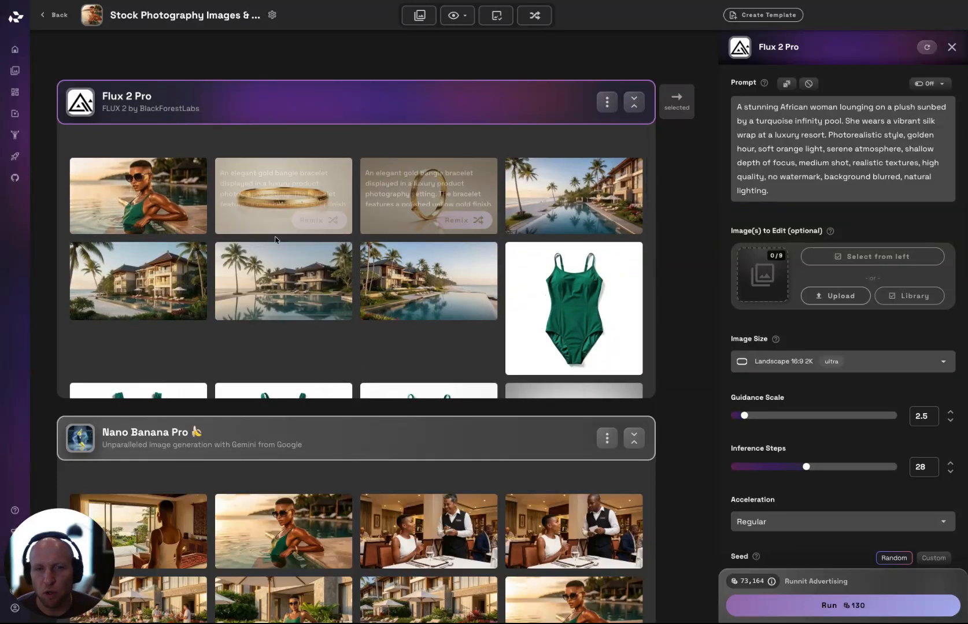
# Open the first Flux 2 Pro image with sunglasses and green swimsuit, and compare it with its Result 1 reference image.
pyautogui.click(169, 191)
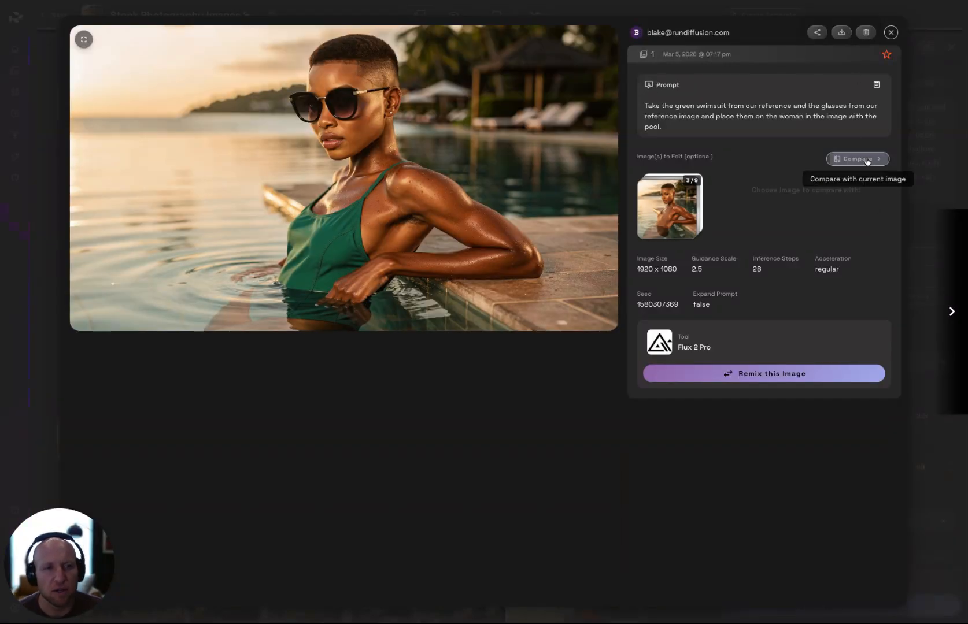
pyautogui.click(867, 158)
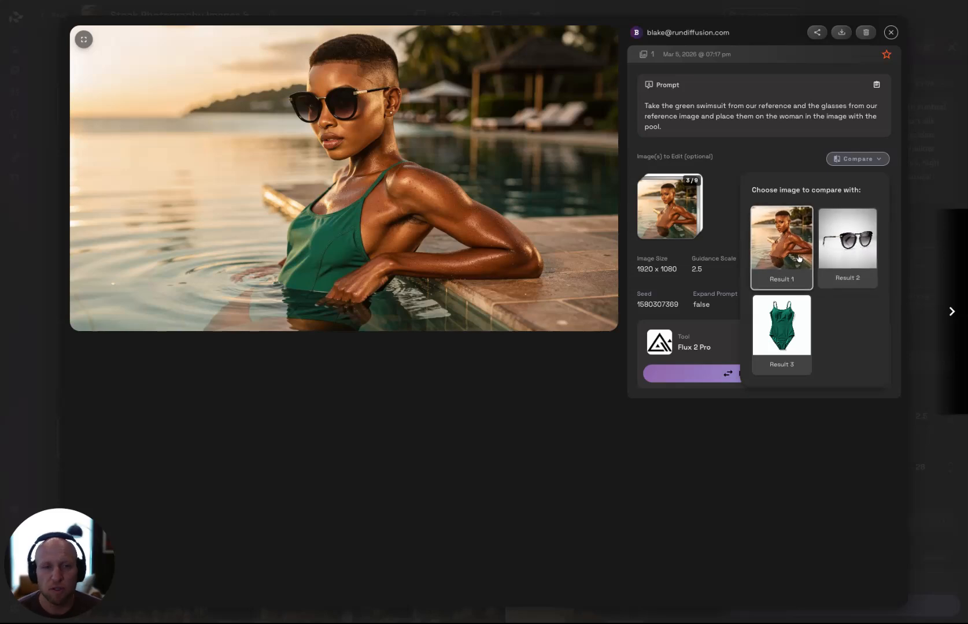
pyautogui.click(858, 160)
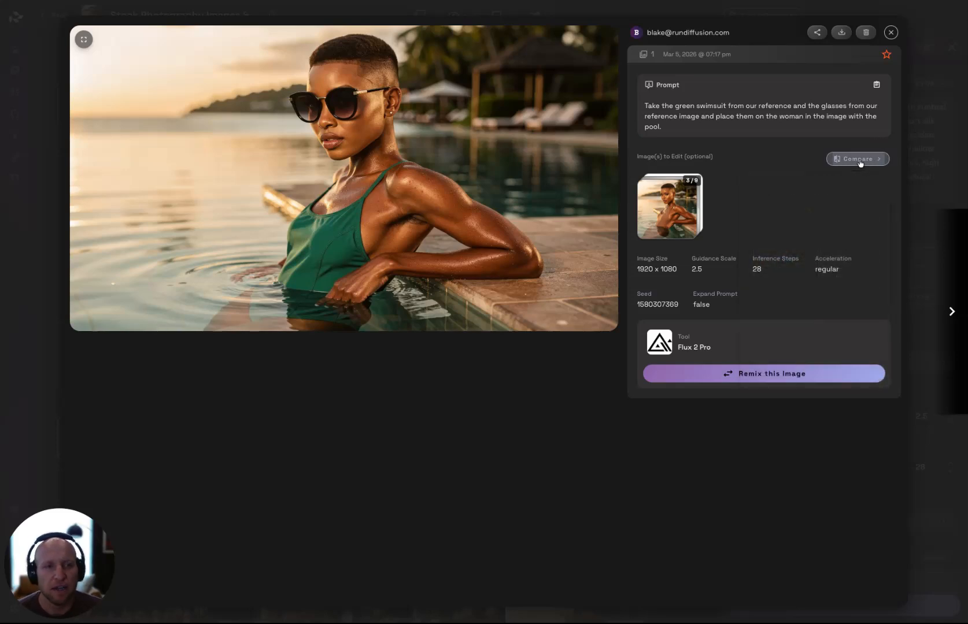
pyautogui.click(859, 160)
pyautogui.click(781, 238)
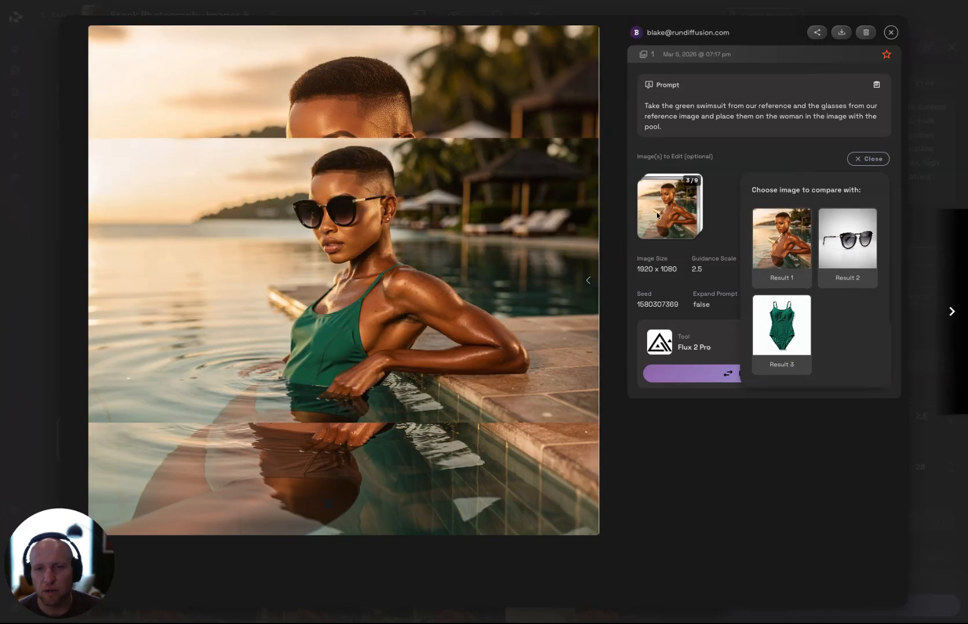
pyautogui.click(656, 213)
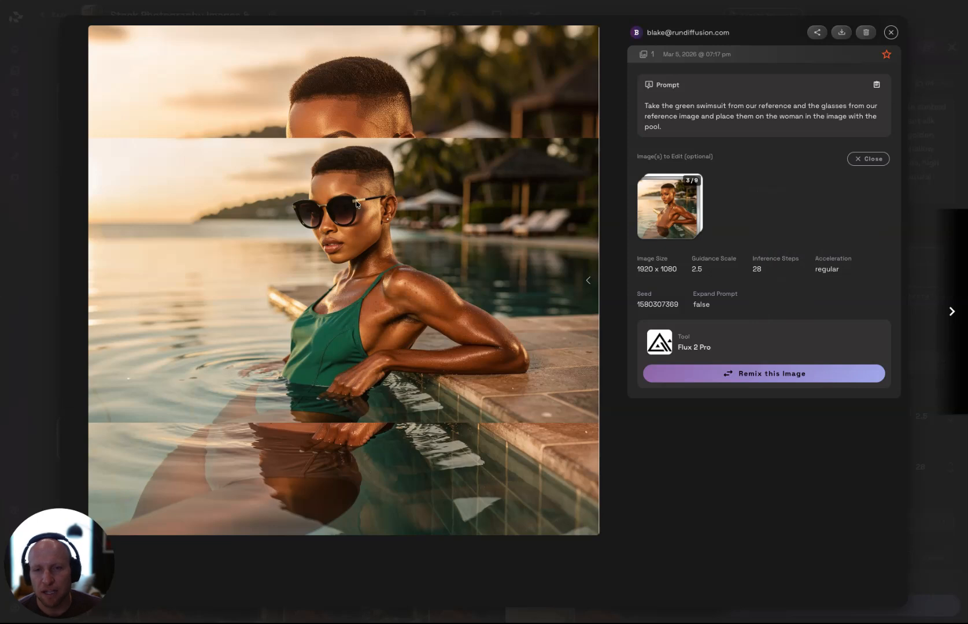
pyautogui.click(868, 161)
pyautogui.click(864, 159)
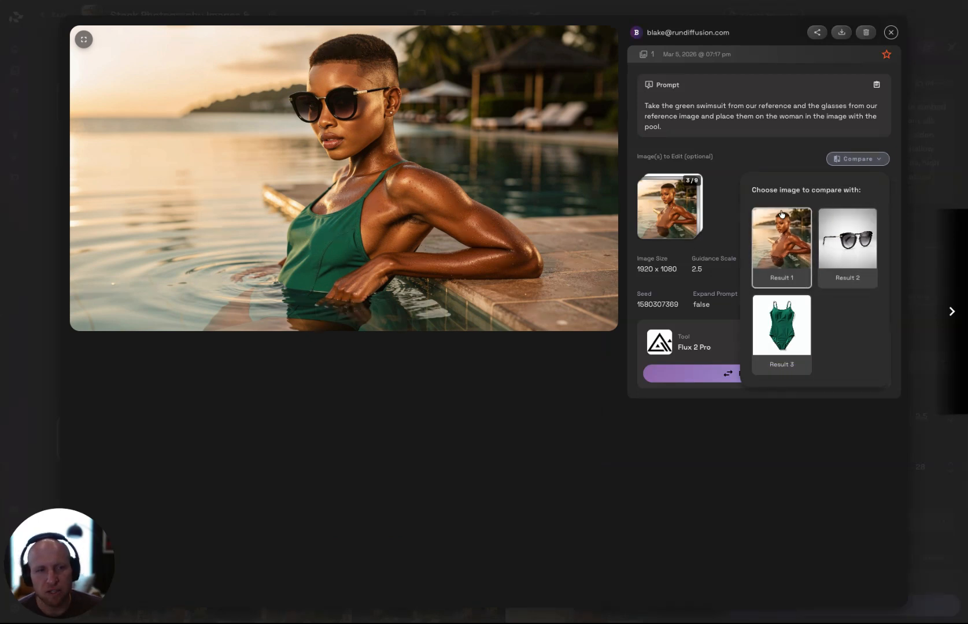
pyautogui.click(783, 242)
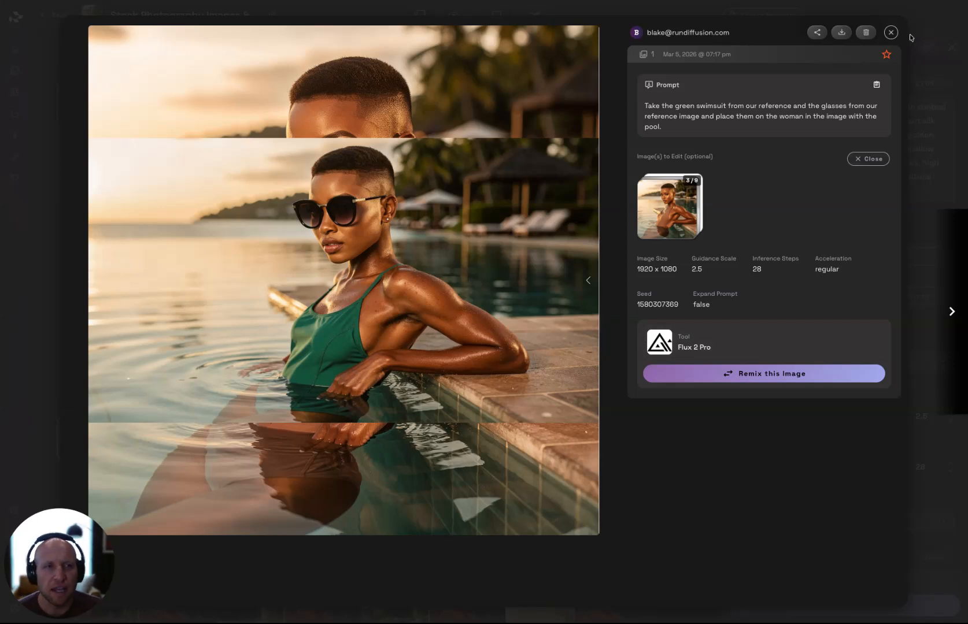
pyautogui.click(890, 33)
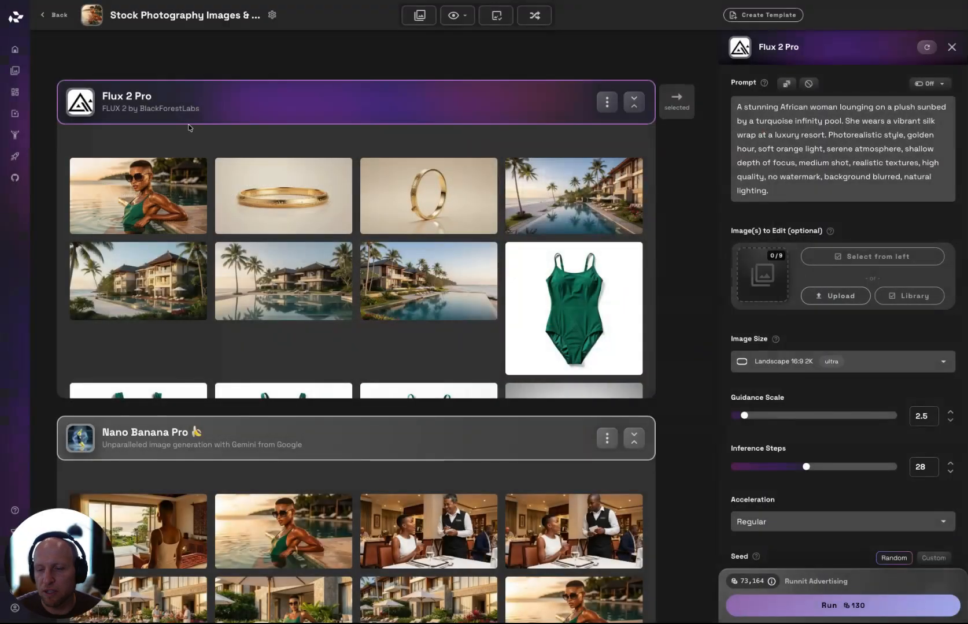
# View the Nano Banana Pro poolside image with the gold bangle and its prompt.
pyautogui.scroll(-1, 455, 407)
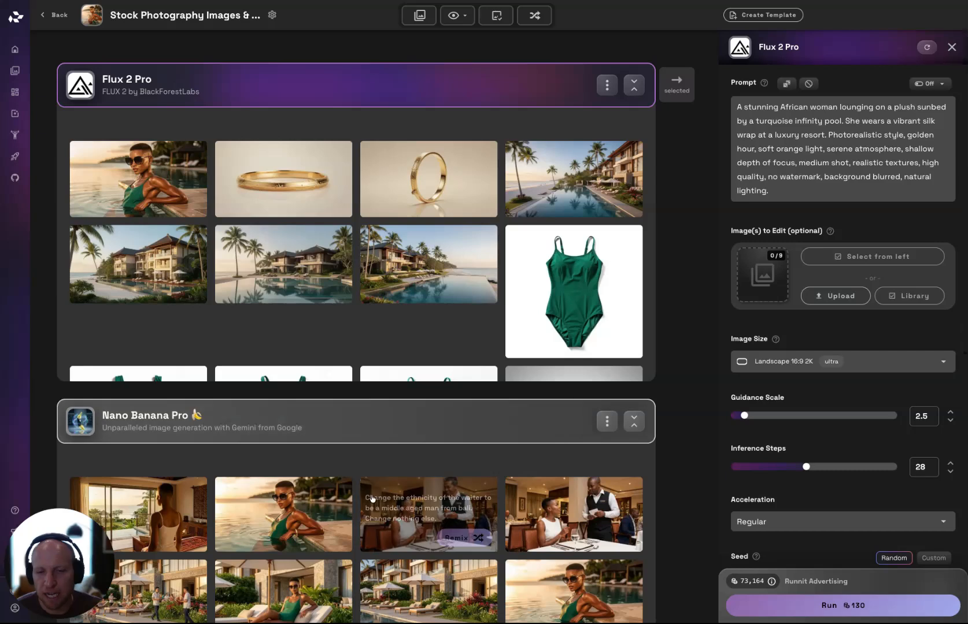
pyautogui.click(283, 514)
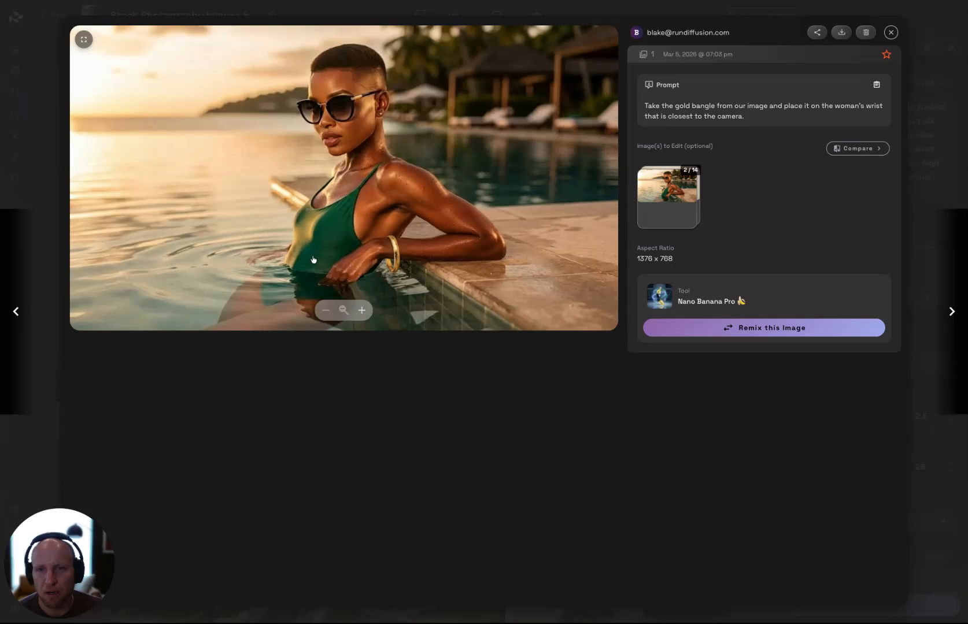
pyautogui.click(891, 33)
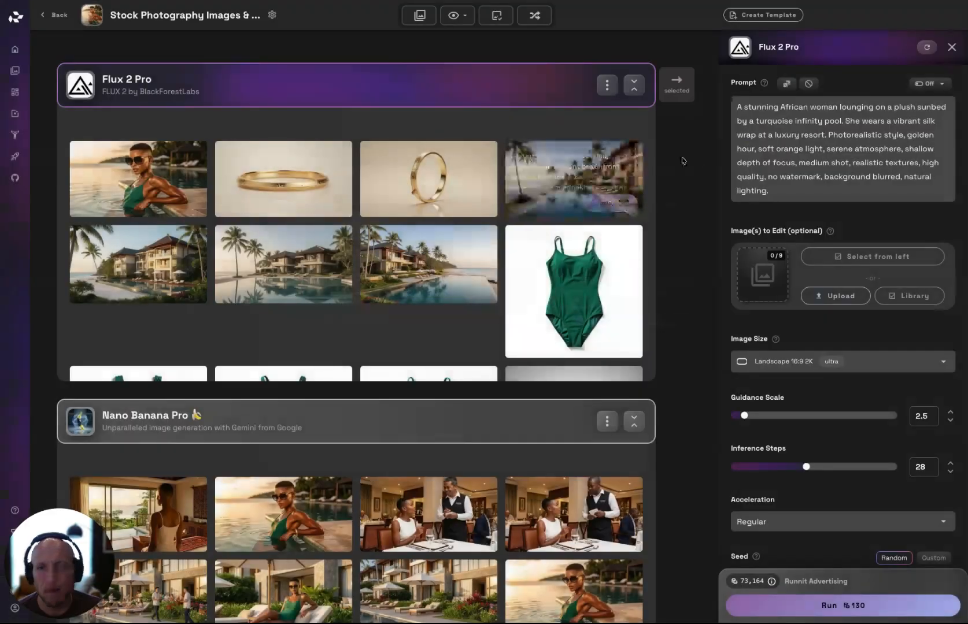
# Look through the Flux 2 Pro generations and view the original pixie-cut poolside image with its prompt.
pyautogui.scroll(-3, 550, 298)
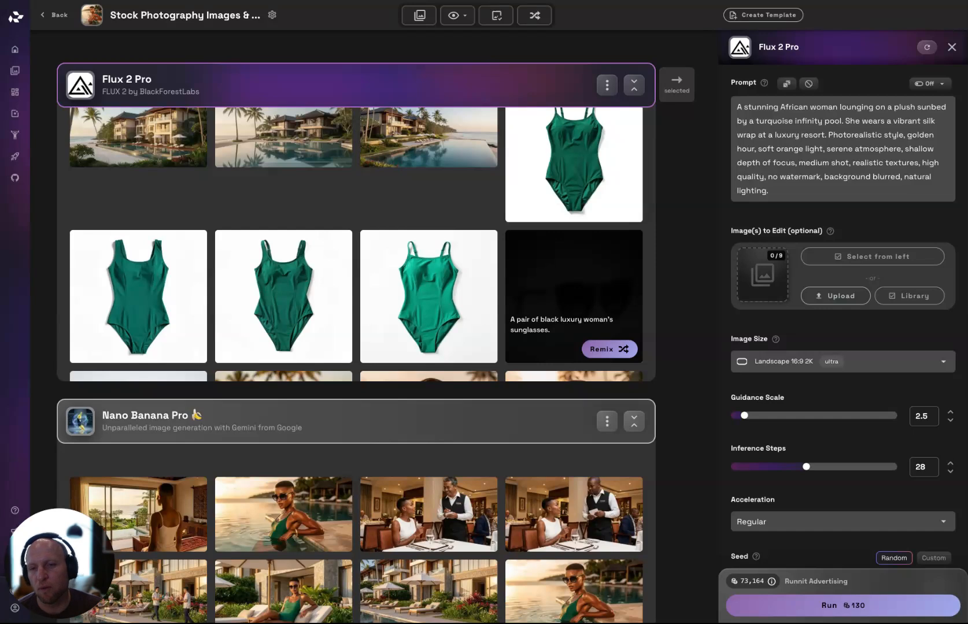
pyautogui.scroll(-10, 356, 246)
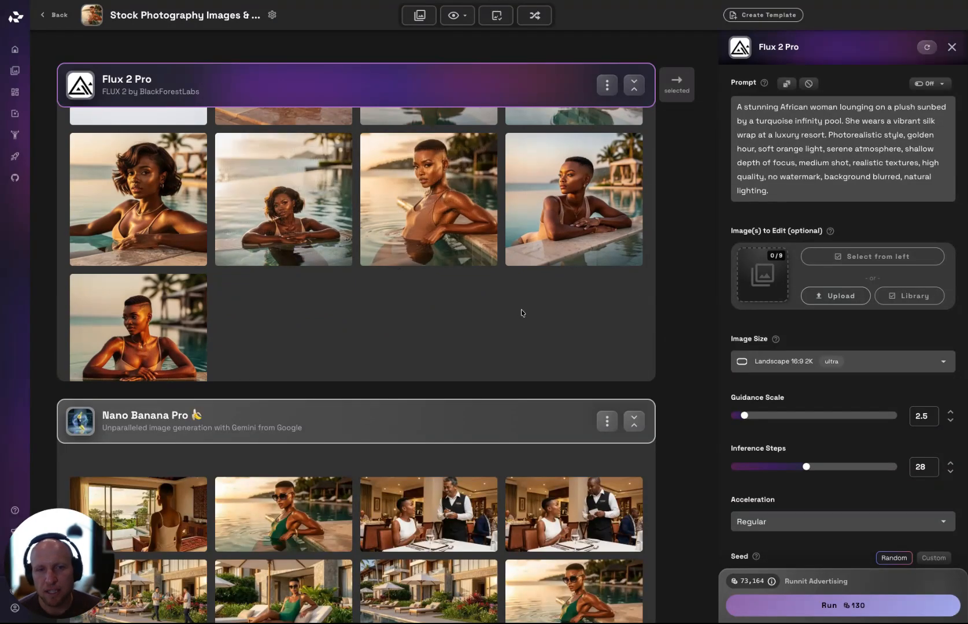
pyautogui.scroll(1, 521, 310)
pyautogui.click(439, 198)
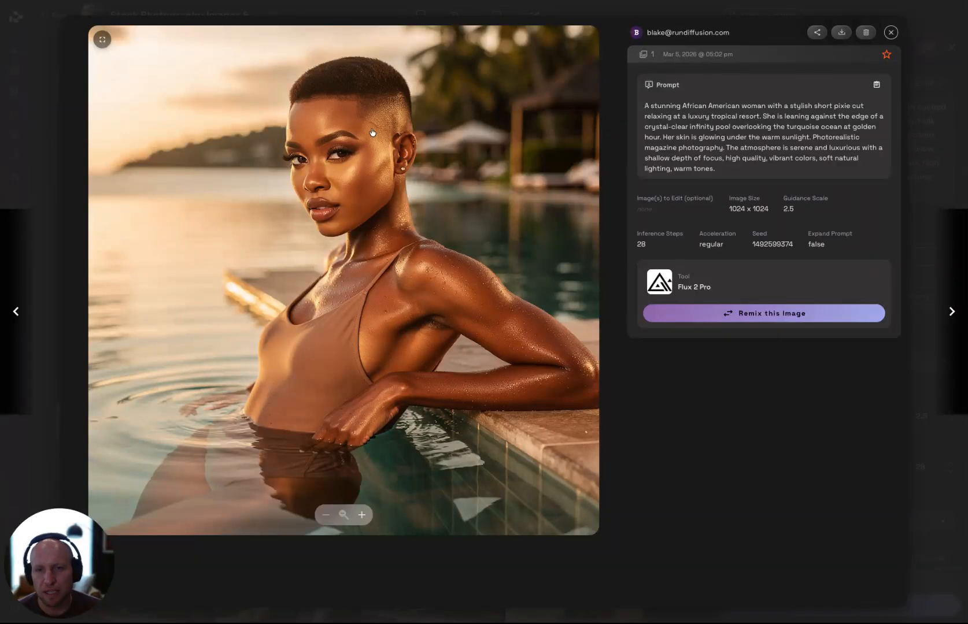
pyautogui.click(891, 32)
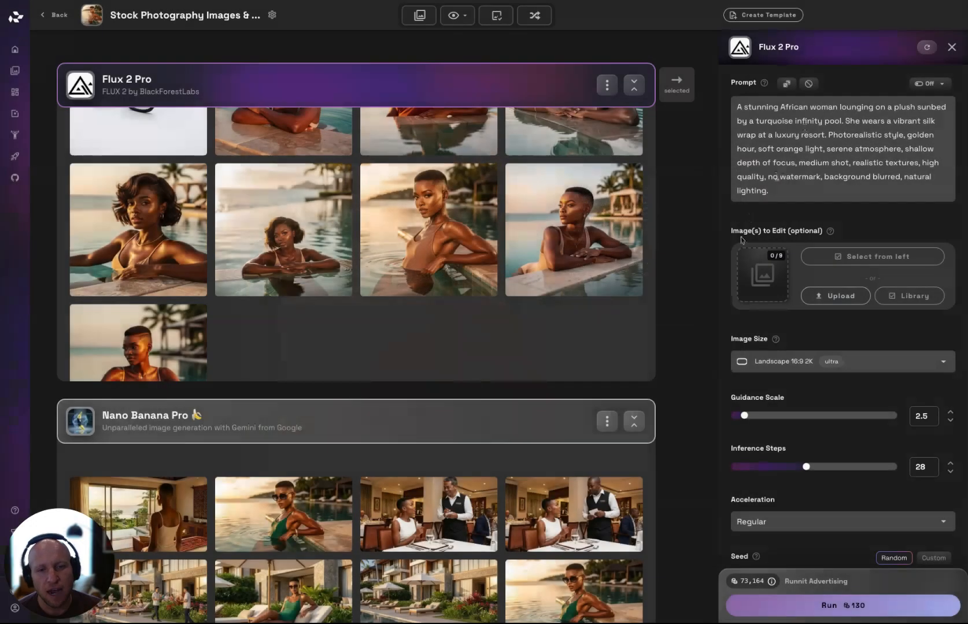
# Make Nano Banana Pro the active tool, and try the Flux 2 Pro pixie-cut poolside image as the image to edit before clearing it.
pyautogui.scroll(-1, 680, 290)
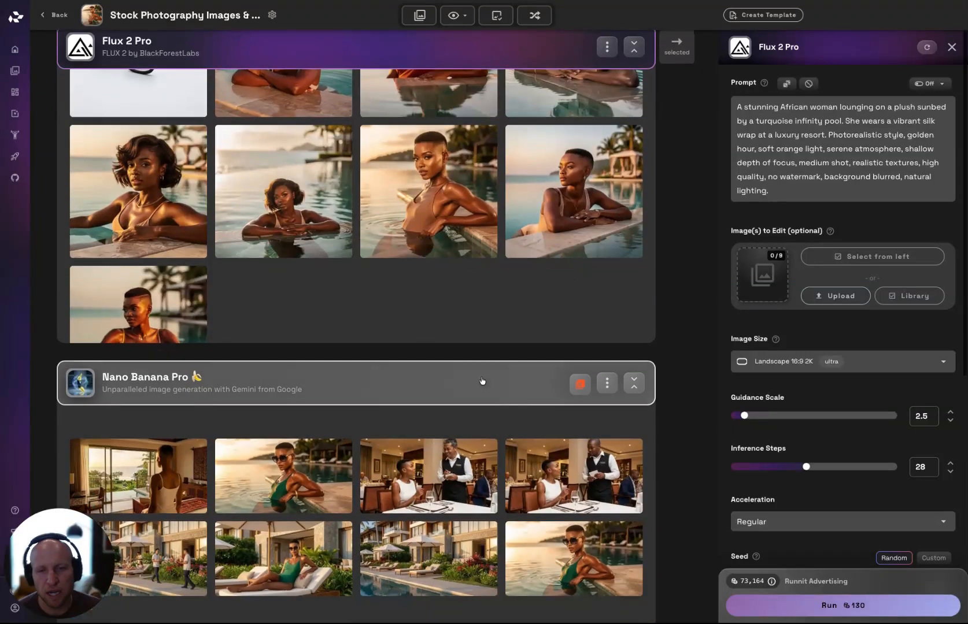
pyautogui.click(475, 386)
pyautogui.scroll(-1, 678, 312)
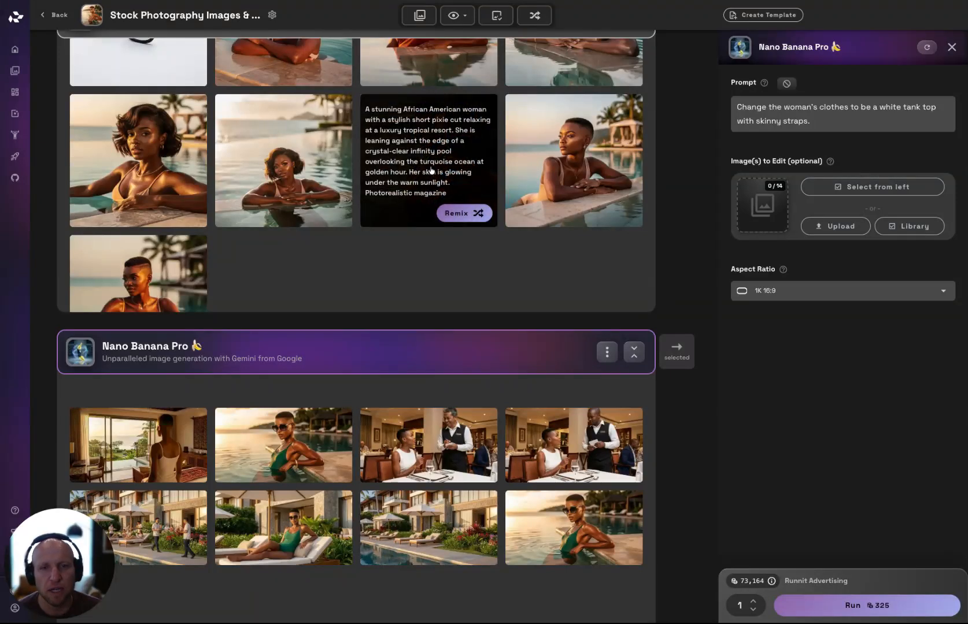
pyautogui.moveTo(432, 162); pyautogui.dragTo(762, 205)
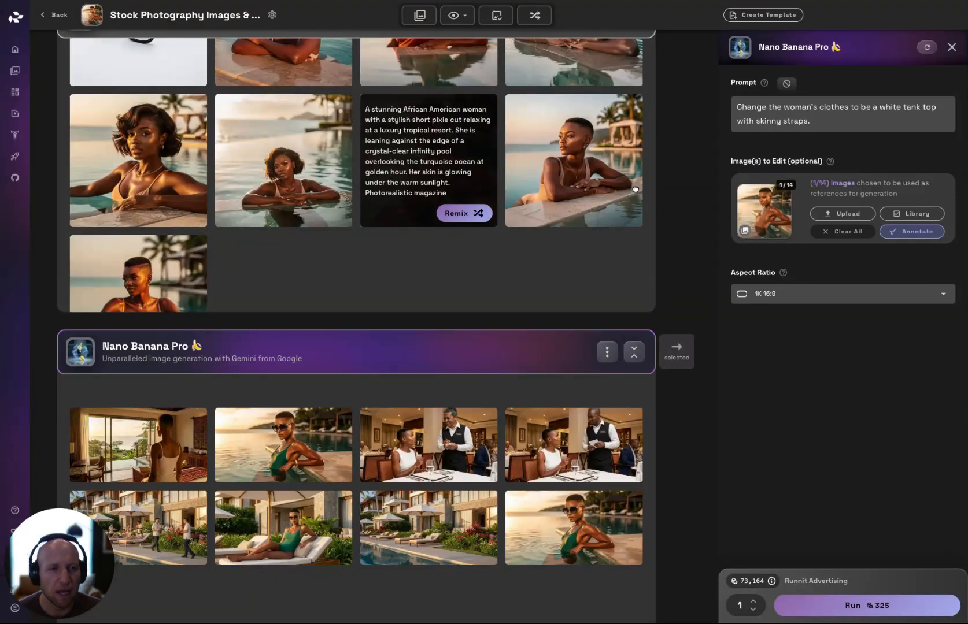
pyautogui.click(836, 231)
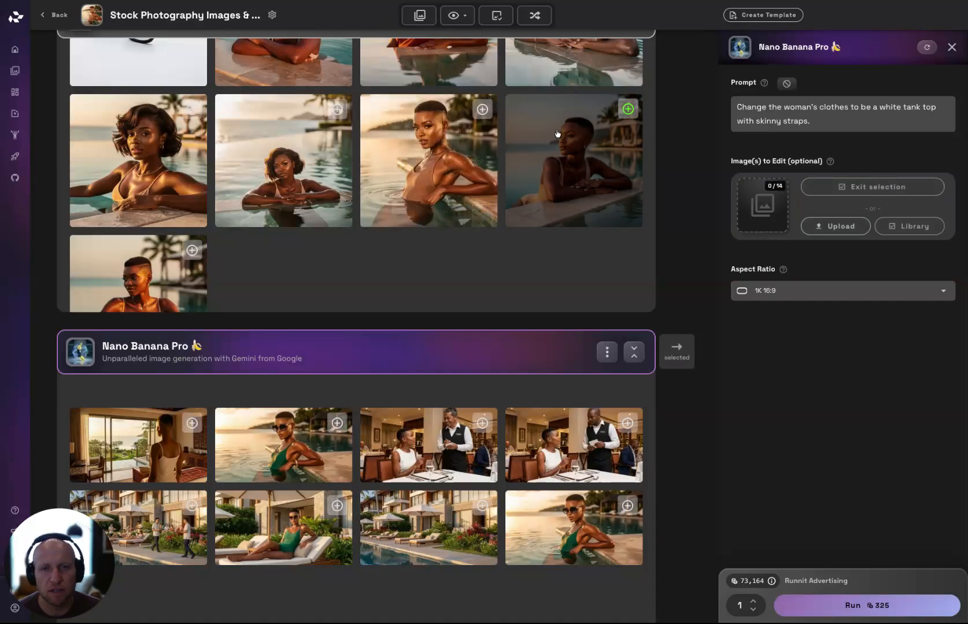
# Try selecting the pixie-cut poolside image and the last Nano Banana Pro image on the board as references, and clear the selection.
pyautogui.click(482, 109)
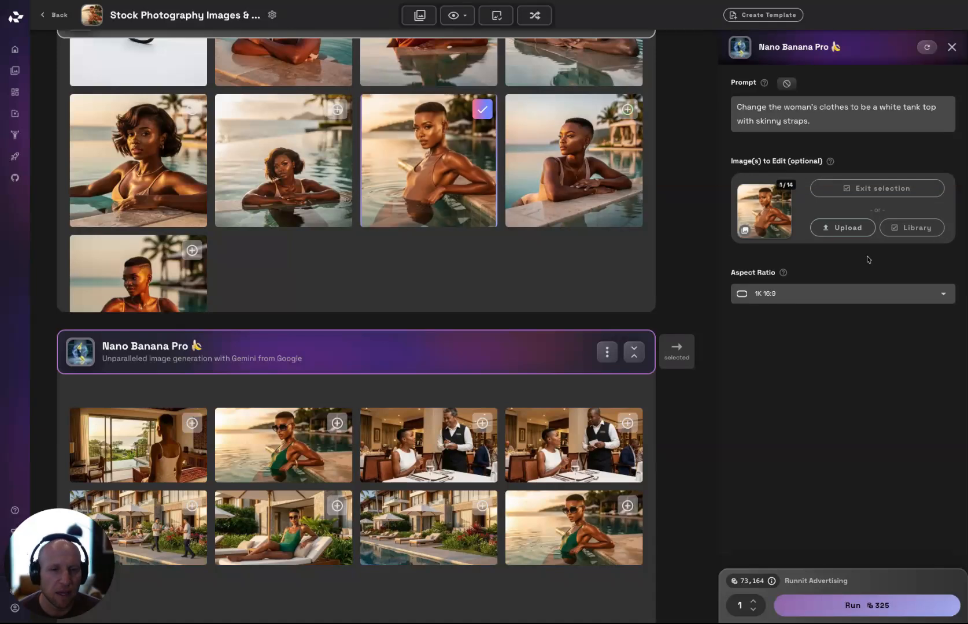
pyautogui.scroll(-1, 755, 248)
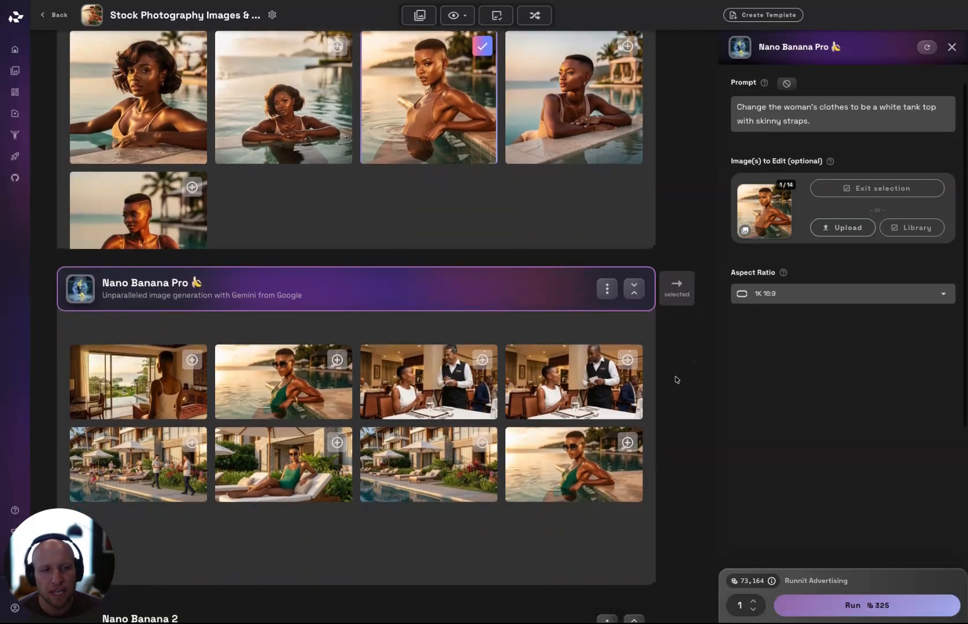
pyautogui.click(546, 460)
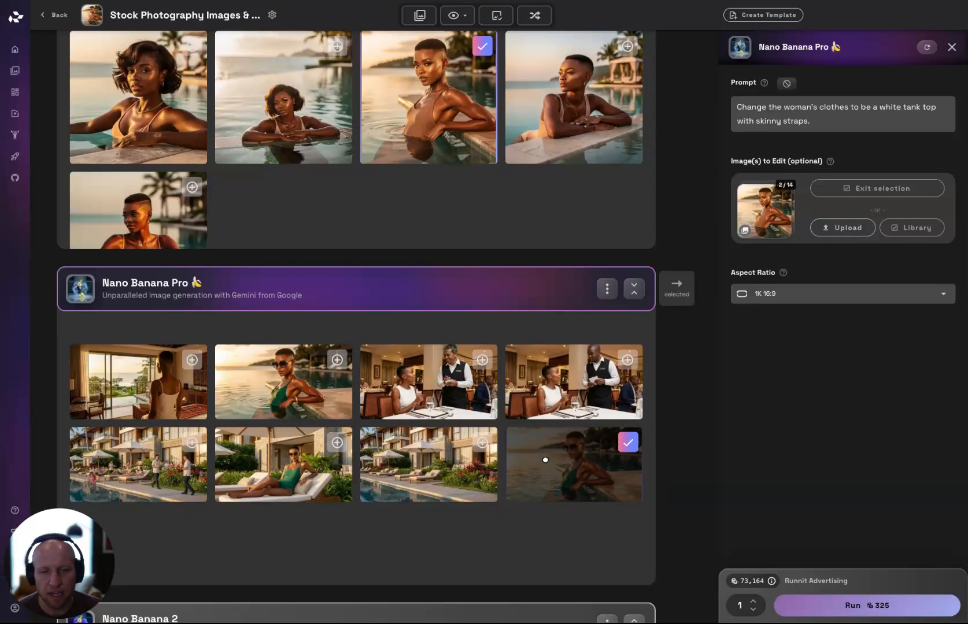
pyautogui.click(546, 460)
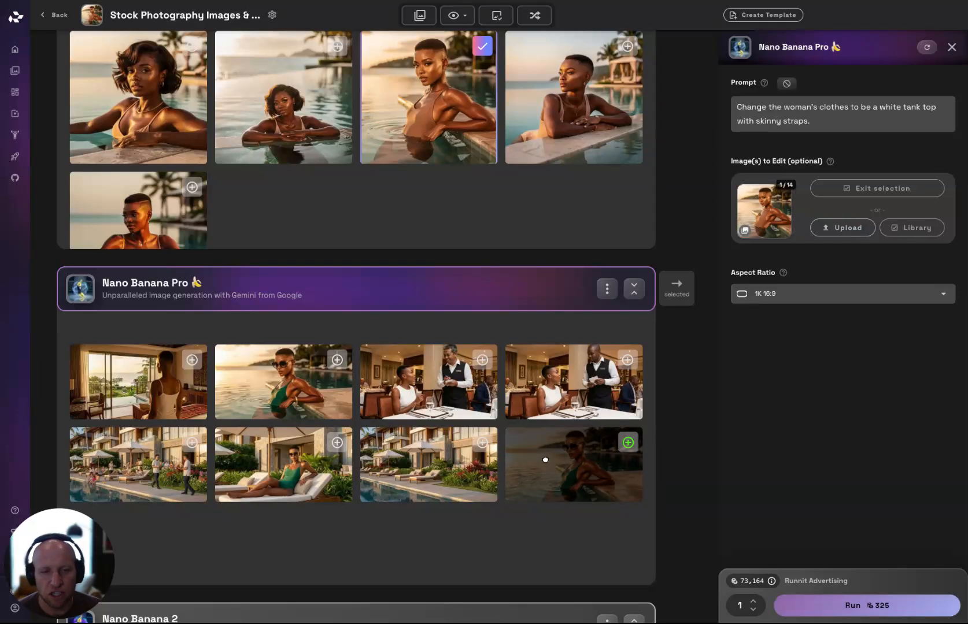
pyautogui.click(872, 191)
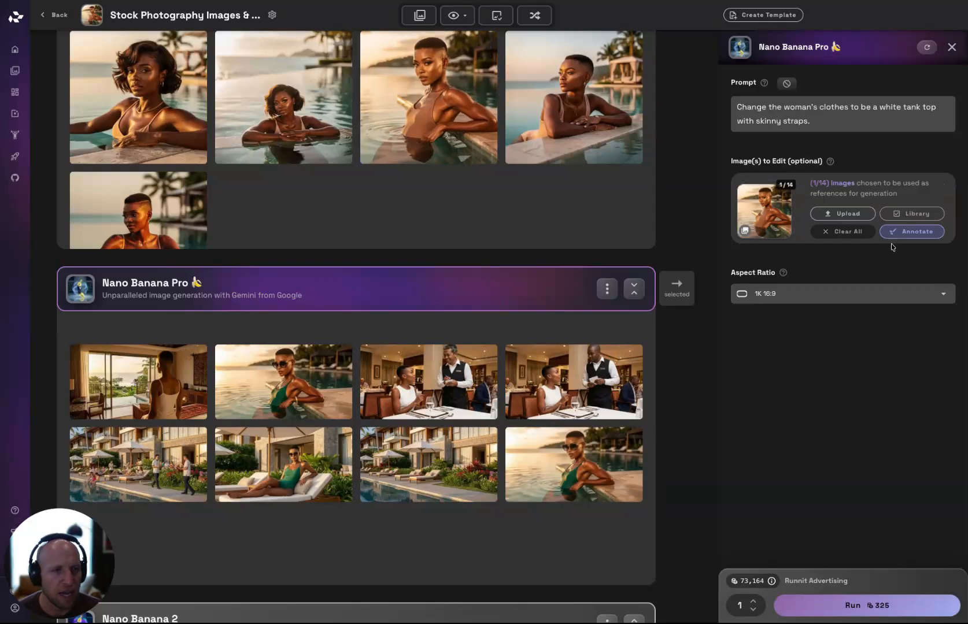
pyautogui.click(824, 237)
# Open the last Nano Banana Pro image with sunglasses and green swimsuit, and compare it with the original poolside image.
pyautogui.click(582, 462)
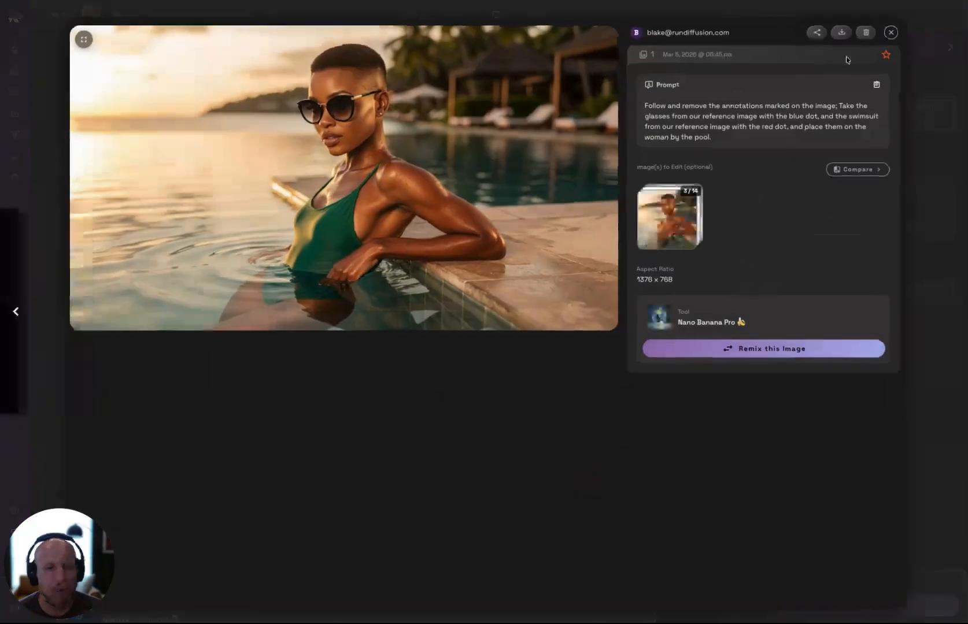
pyautogui.click(857, 168)
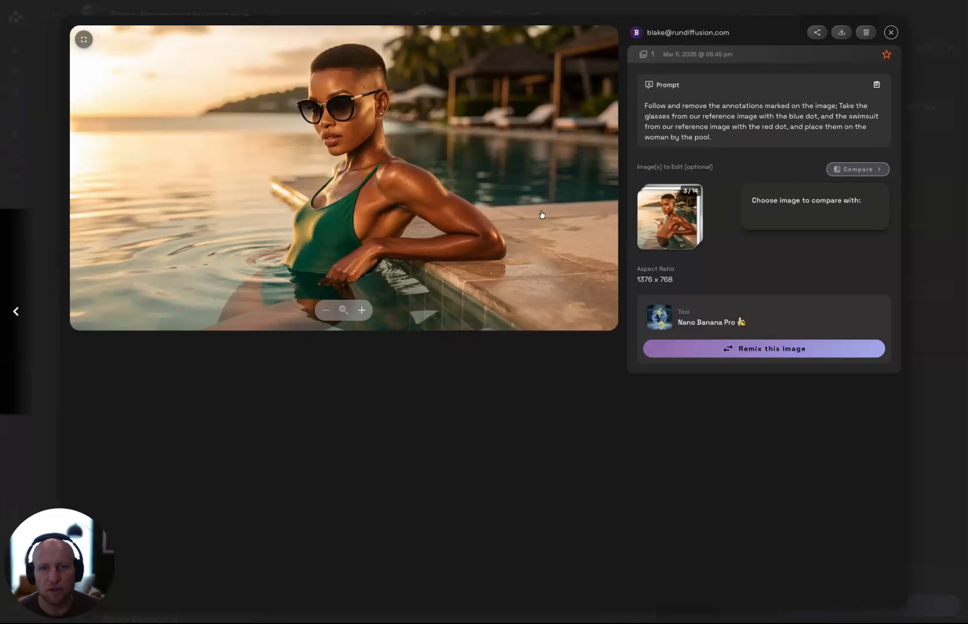
pyautogui.click(786, 264)
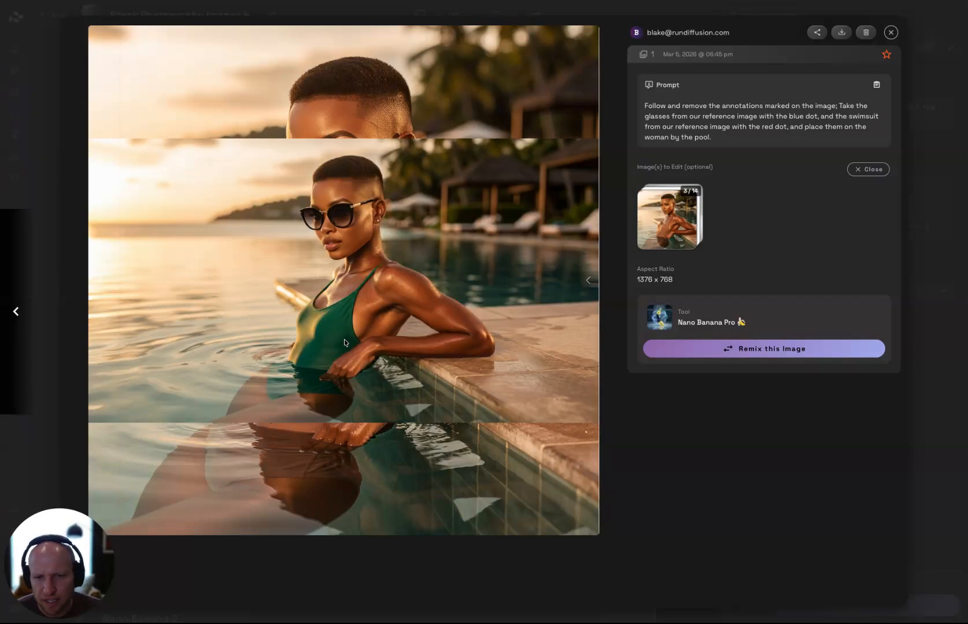
pyautogui.click(891, 32)
# Open the last Nano Banana 2 poolside image and compare it with the green swimsuit reference, Result 3.
pyautogui.scroll(-3, 670, 359)
pyautogui.scroll(-2, 705, 436)
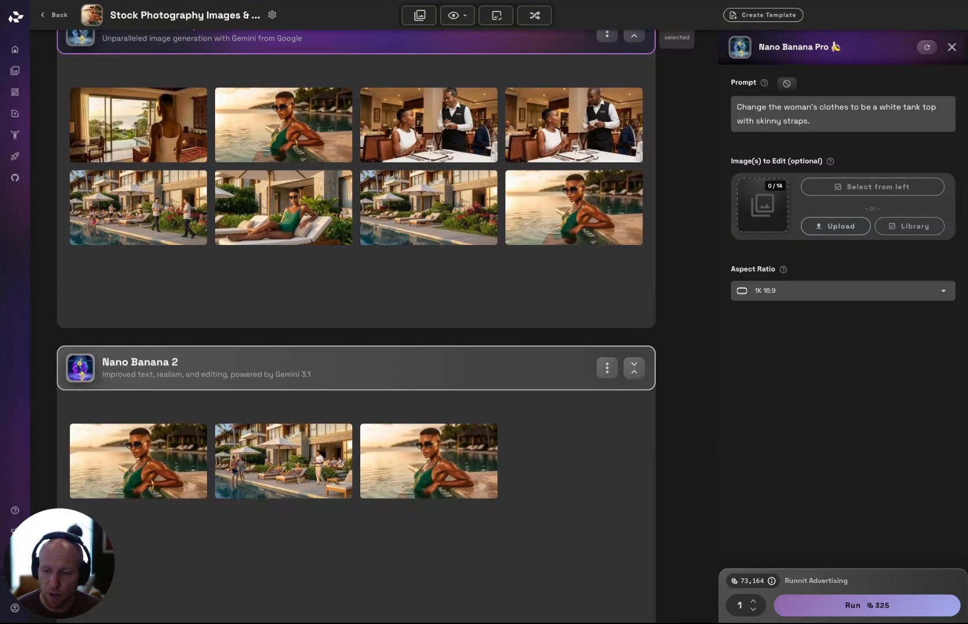
pyautogui.scroll(3, 163, 167)
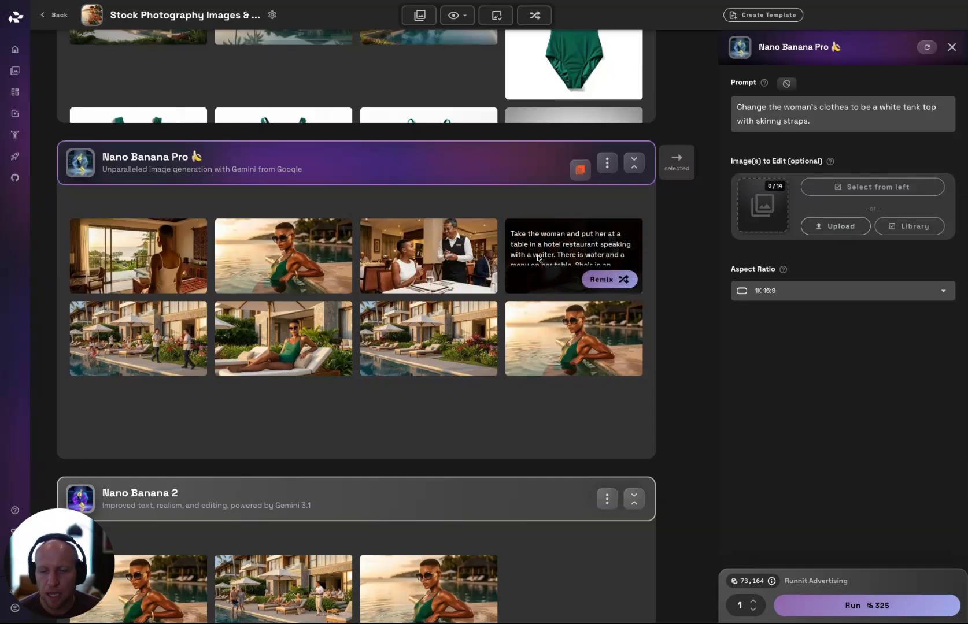
pyautogui.scroll(-2, 678, 481)
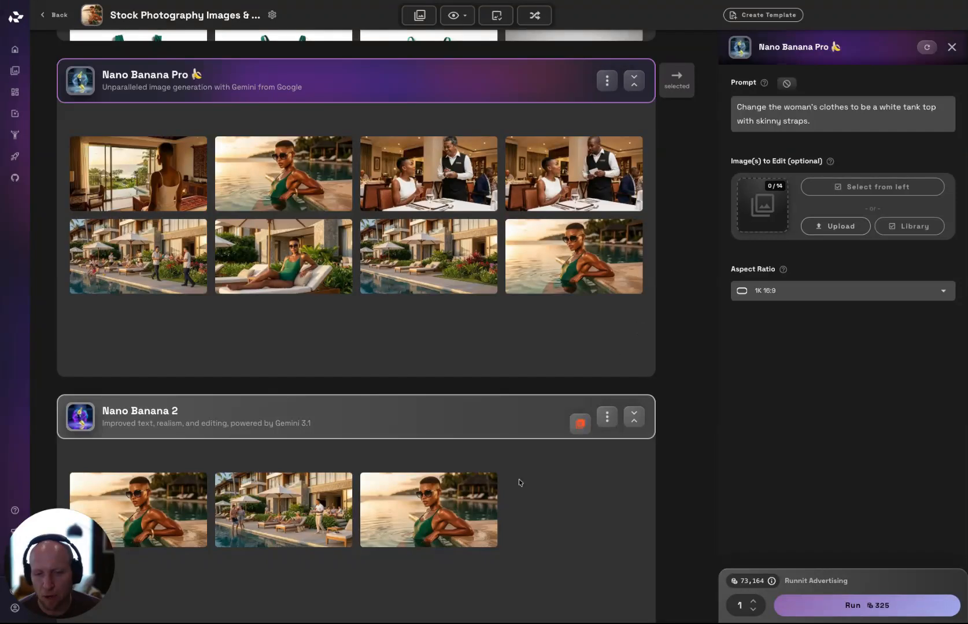
pyautogui.click(458, 500)
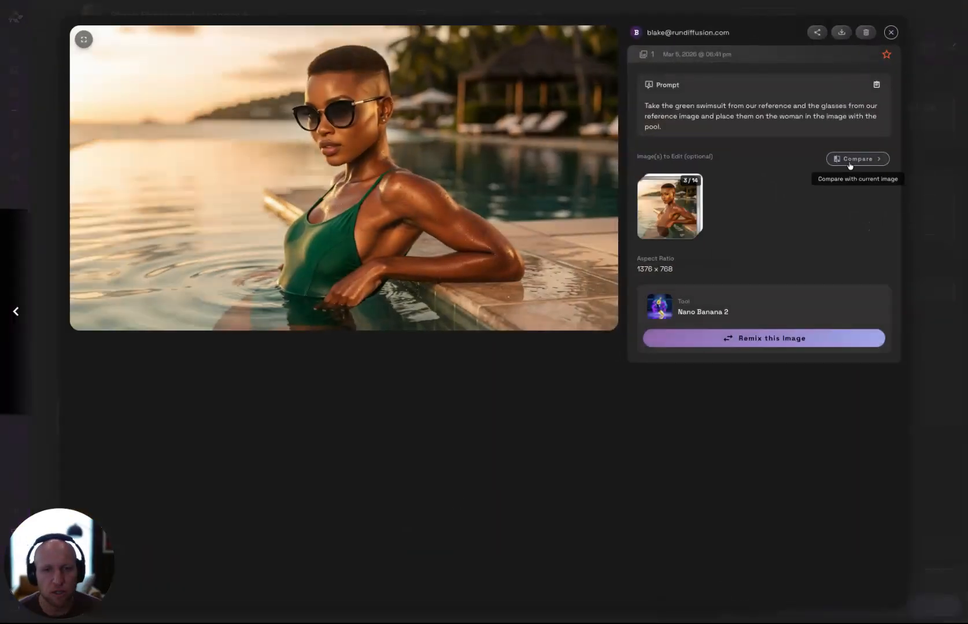
pyautogui.moveTo(394, 293)
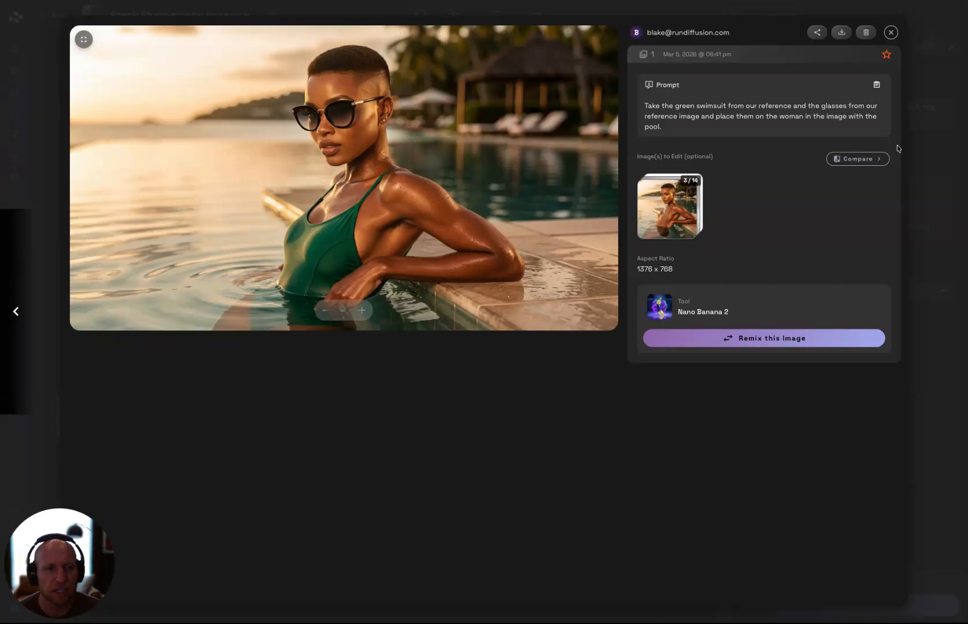
pyautogui.click(850, 159)
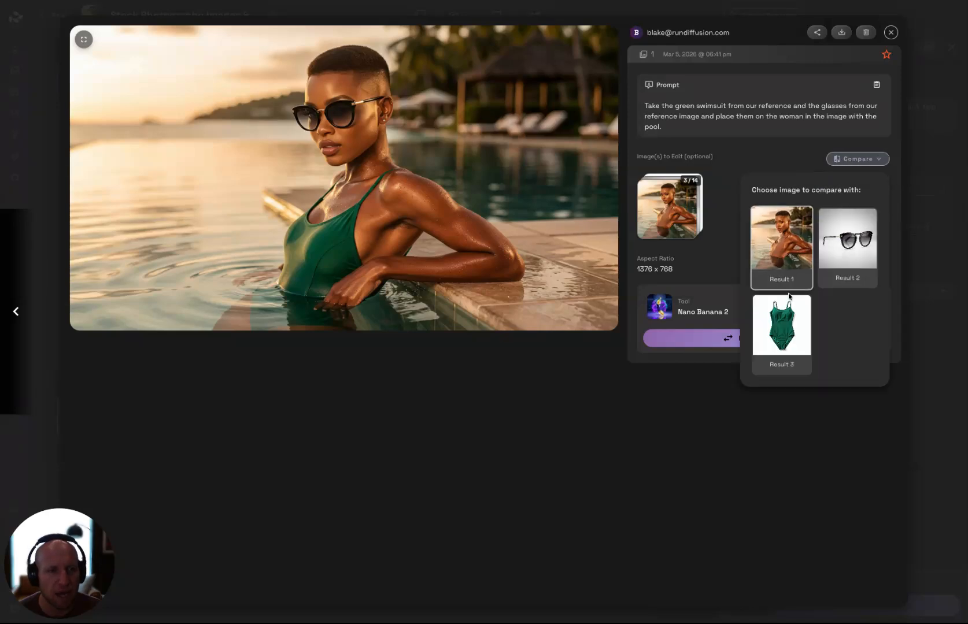
pyautogui.click(781, 325)
pyautogui.moveTo(341, 308); pyautogui.dragTo(491, 306)
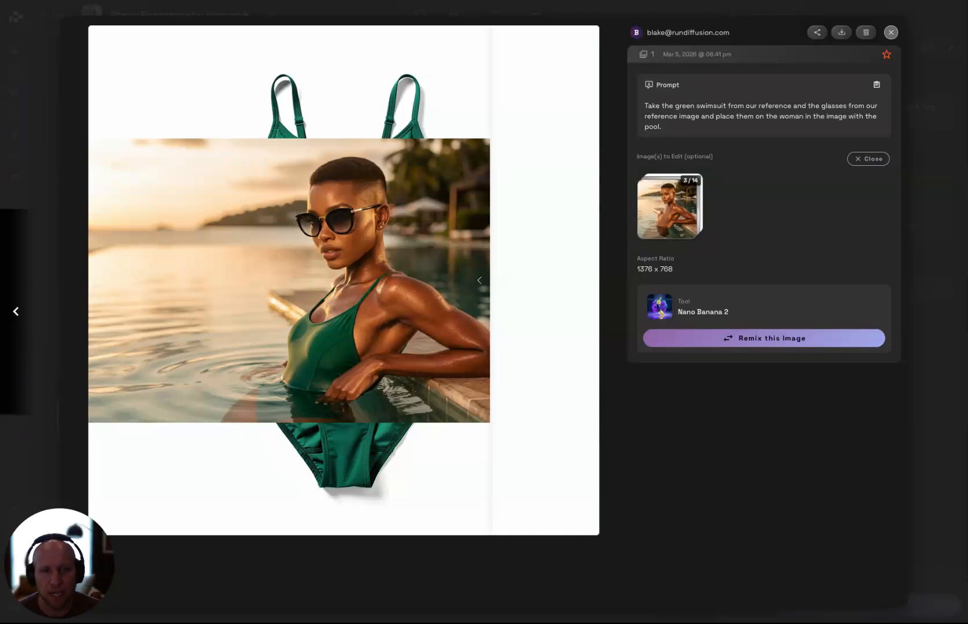
pyautogui.click(891, 33)
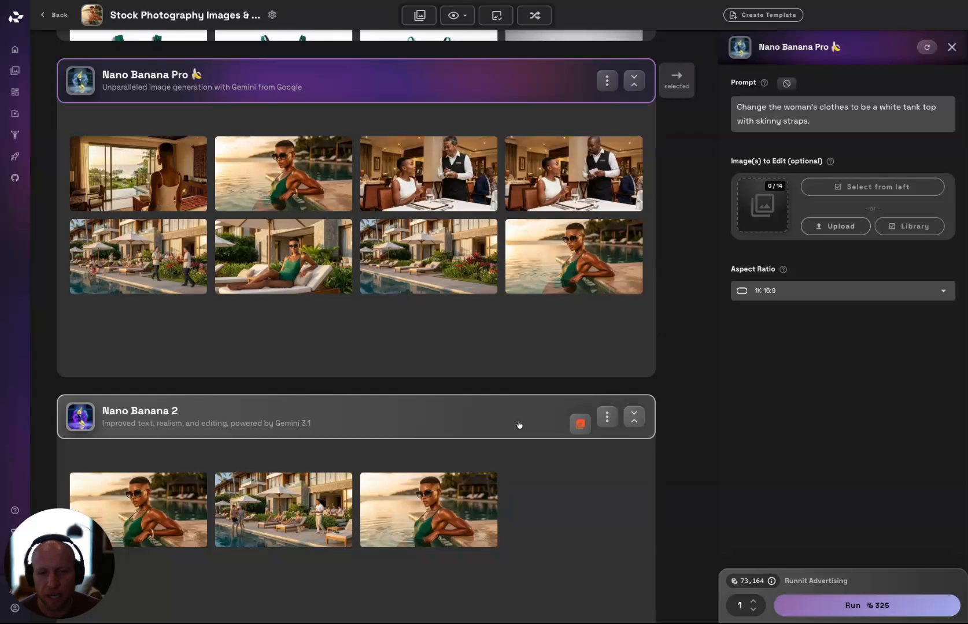
# Open the last Nano Banana Pro poolside image and compare it with the original pixie-cut image, Result 1.
pyautogui.moveTo(568, 249)
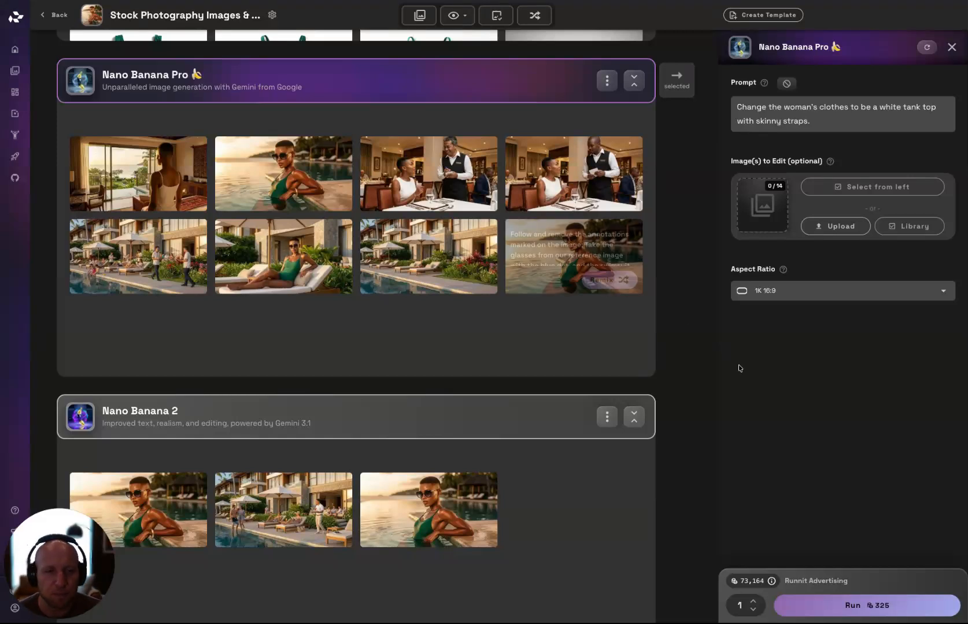
pyautogui.scroll(-1, 665, 379)
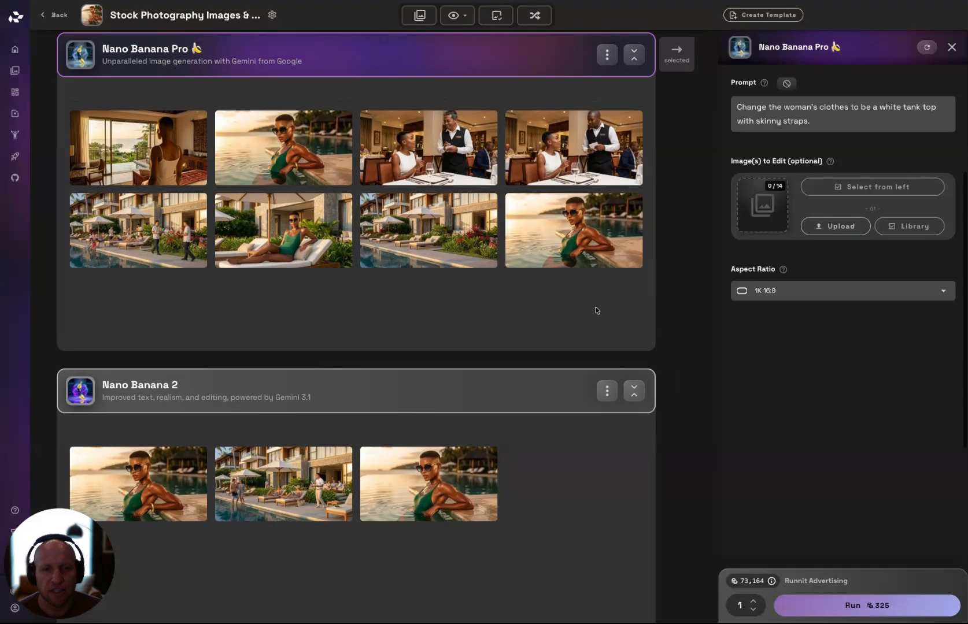
pyautogui.scroll(1, 592, 310)
pyautogui.click(574, 250)
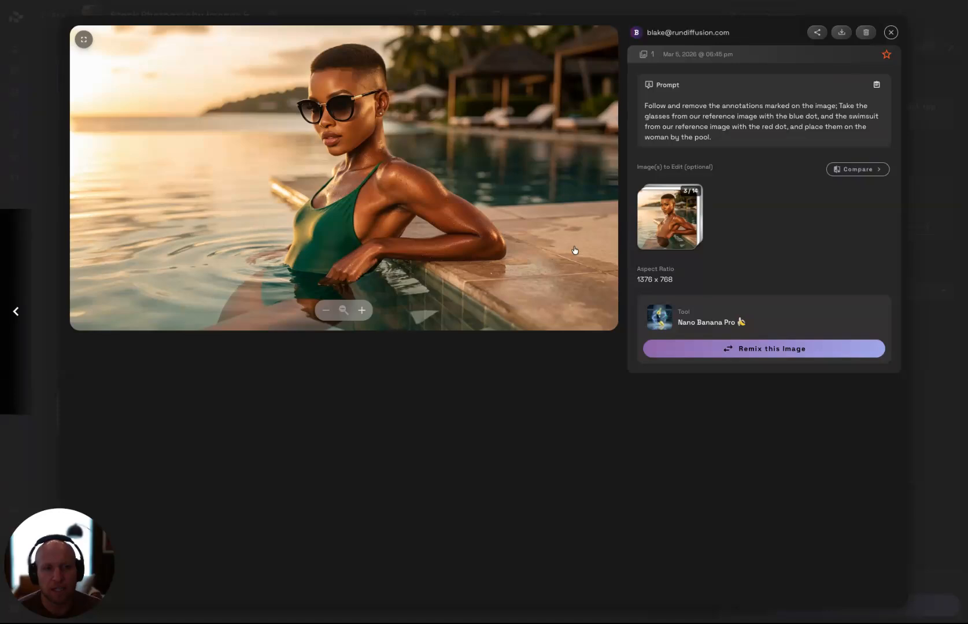
pyautogui.click(858, 169)
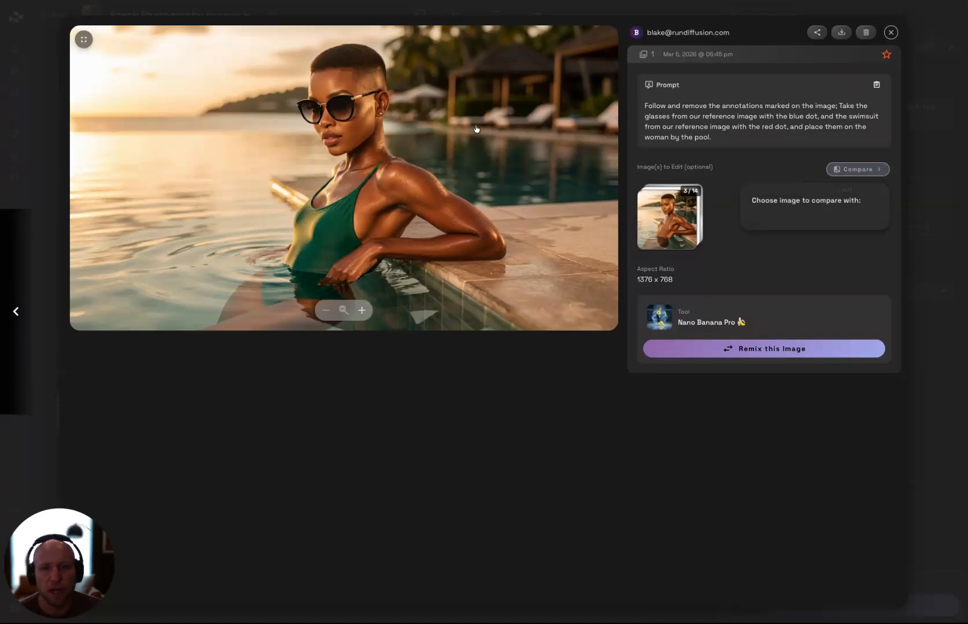
pyautogui.click(782, 250)
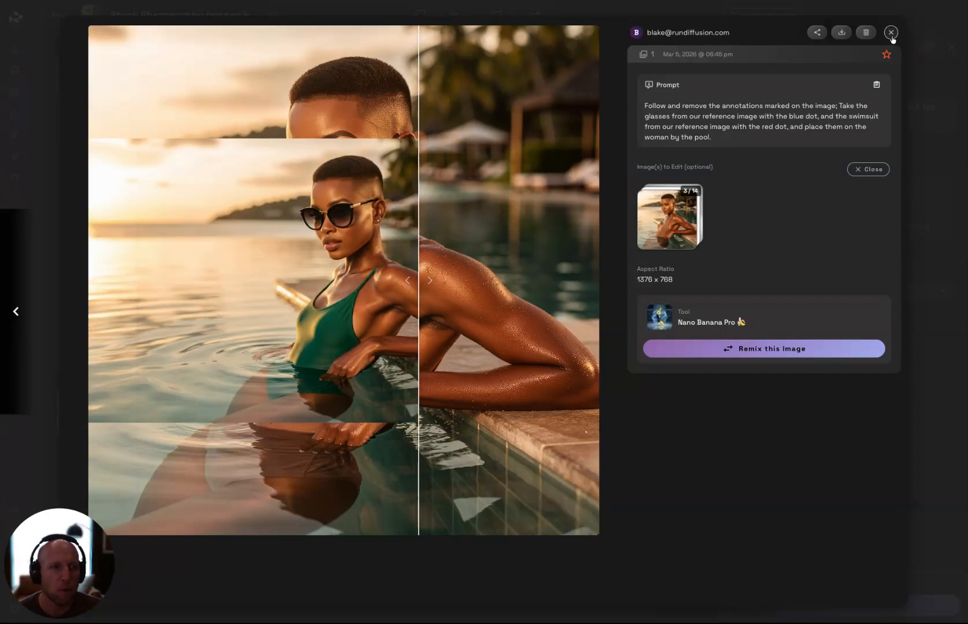
pyautogui.click(890, 33)
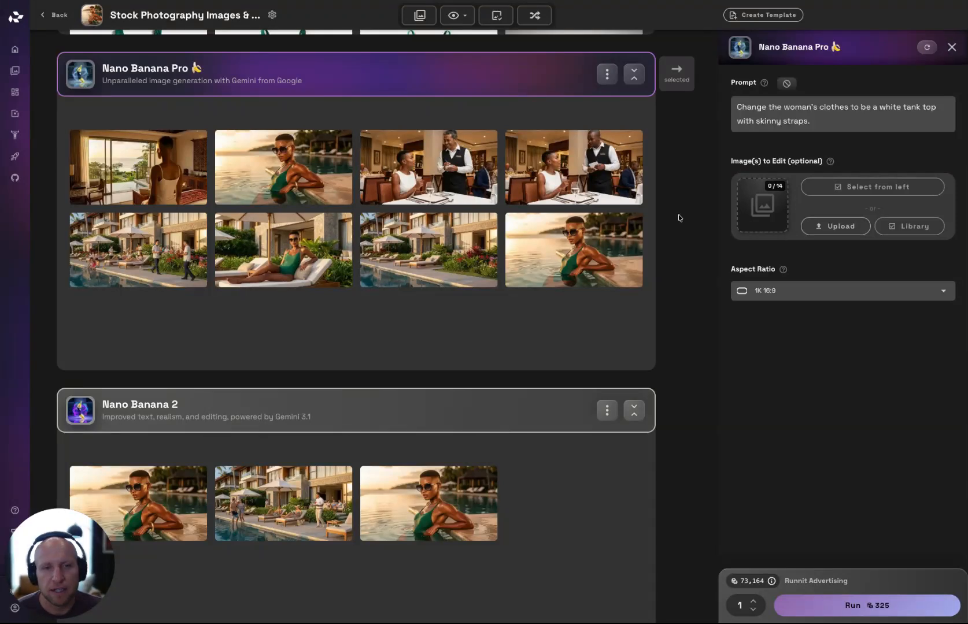
# Examine the Flux 2 Pro poolside, green swimsuit and sunglasses images that served as references.
pyautogui.moveTo(583, 245)
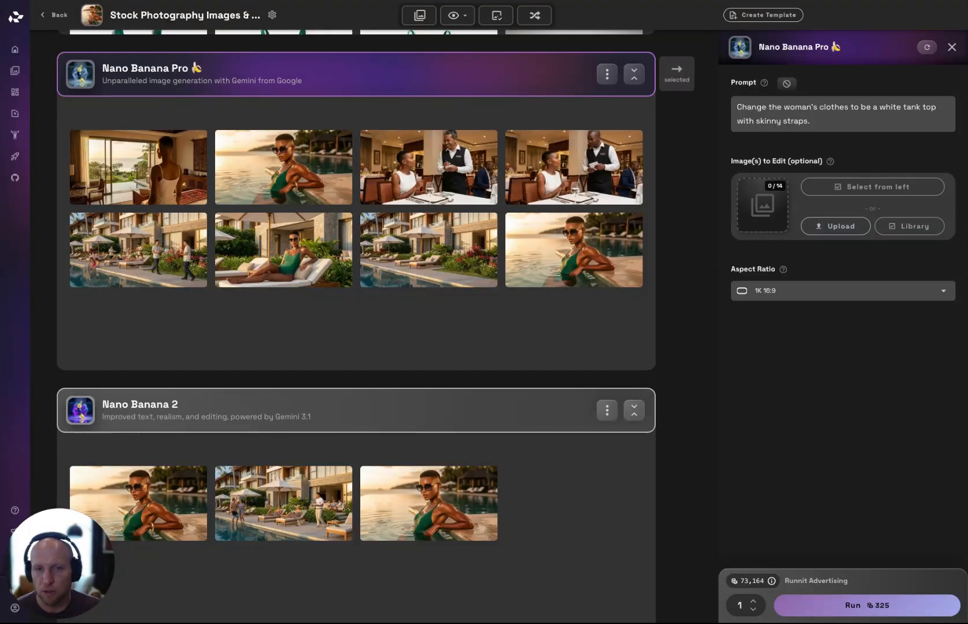
pyautogui.moveTo(609, 262)
pyautogui.scroll(5, 609, 262)
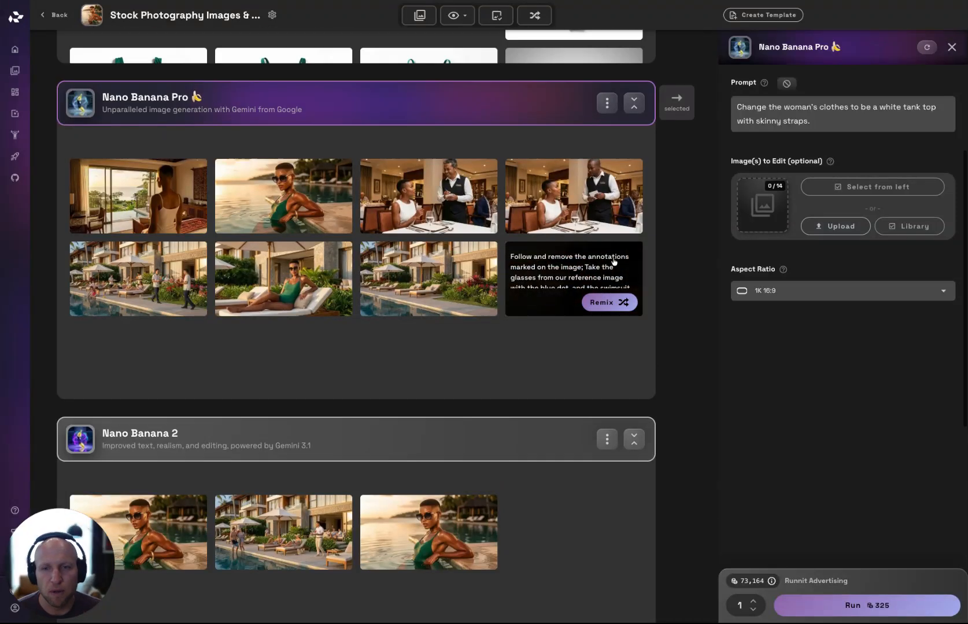
pyautogui.scroll(-5, 614, 262)
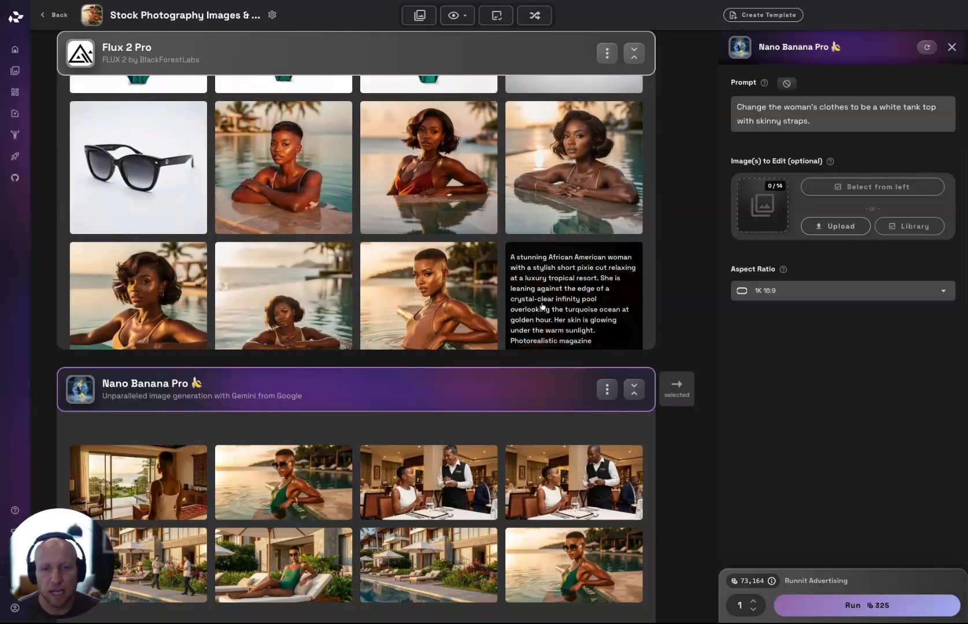
pyautogui.scroll(2, 554, 208)
pyautogui.scroll(2, 553, 204)
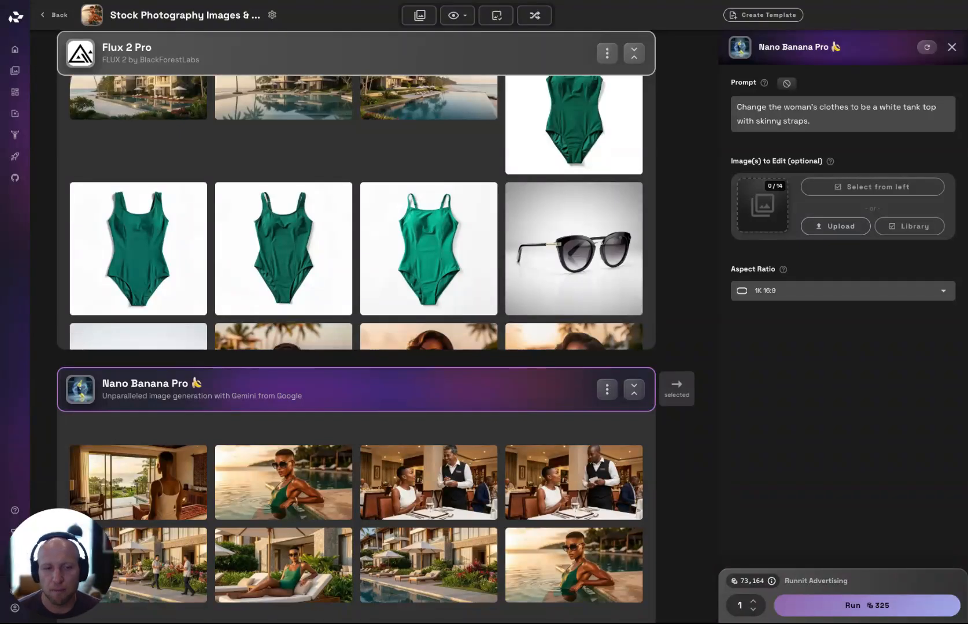
pyautogui.scroll(-3, 695, 322)
# Compare the last Nano Banana Pro poolside image with the red-dotted swimsuit reference, Upload 1, revealing the whole reference.
pyautogui.moveTo(581, 339)
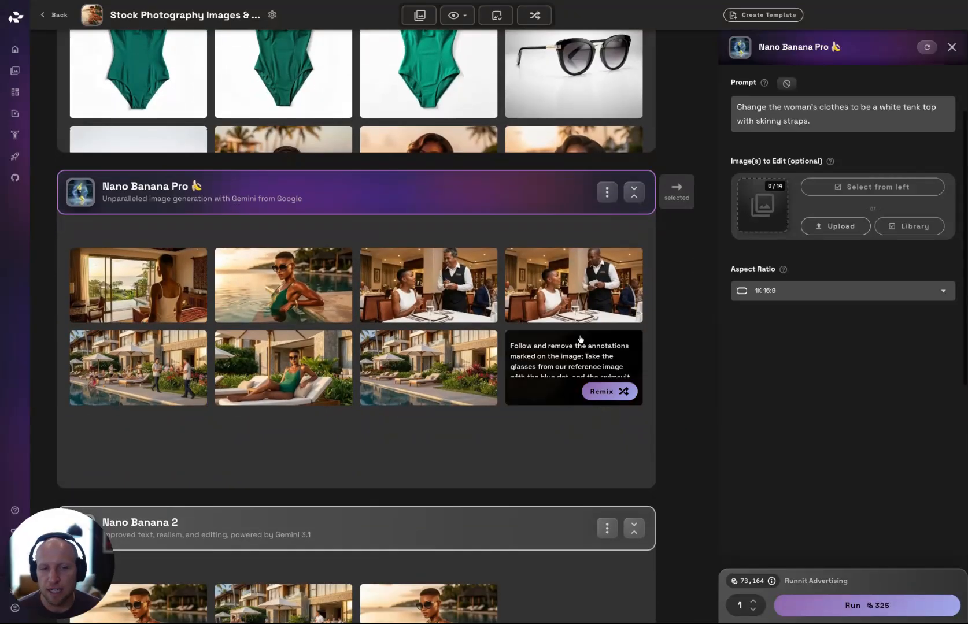
pyautogui.click(586, 358)
pyautogui.click(861, 168)
pyautogui.click(846, 249)
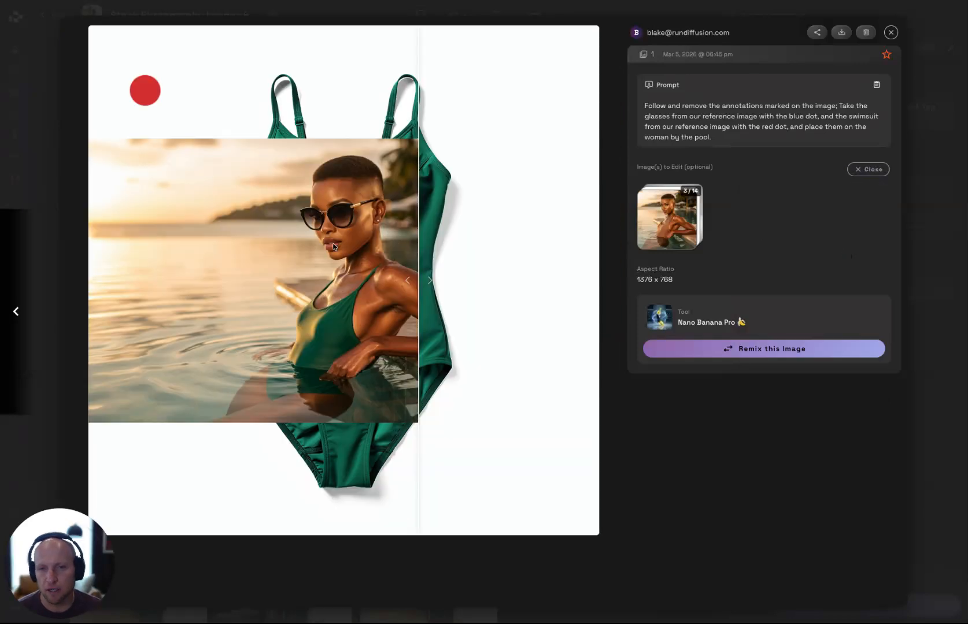
pyautogui.moveTo(421, 247); pyautogui.dragTo(88, 199)
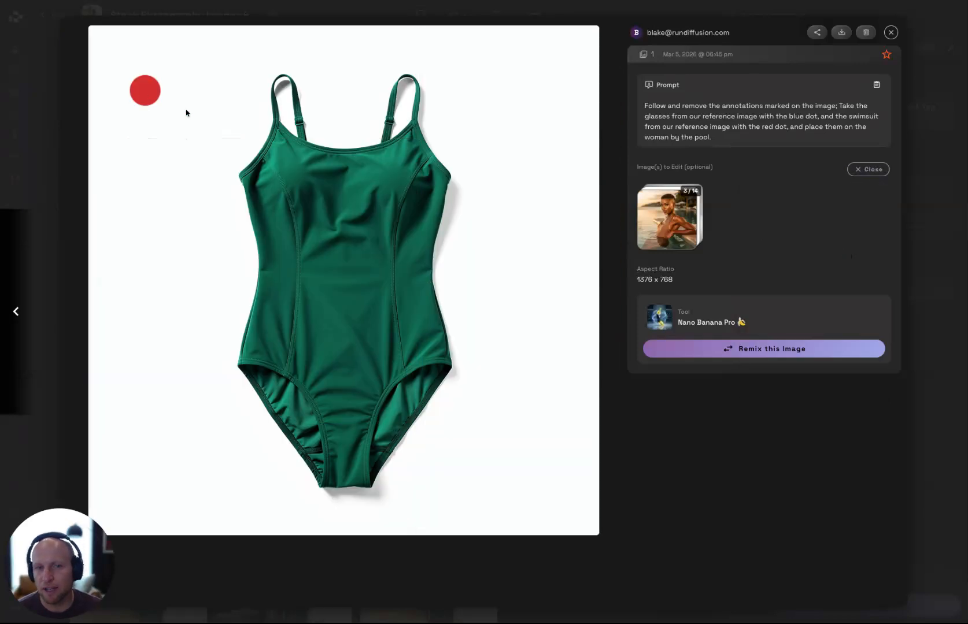
# Compare the same image with the blue-dotted sunglasses reference, Upload 2, and close the image view.
pyautogui.click(856, 170)
pyautogui.click(857, 170)
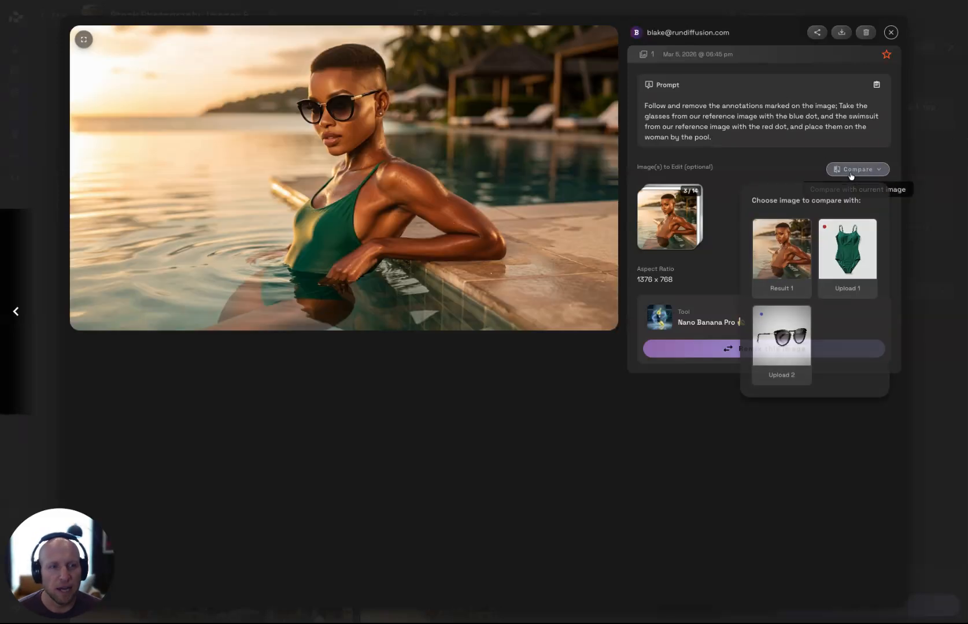
pyautogui.click(784, 347)
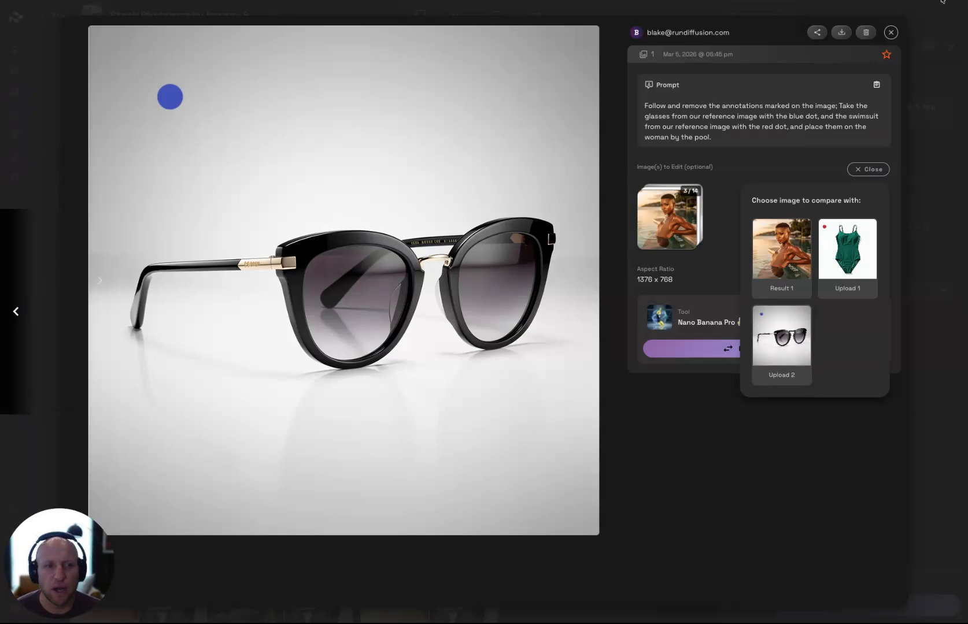
pyautogui.click(892, 32)
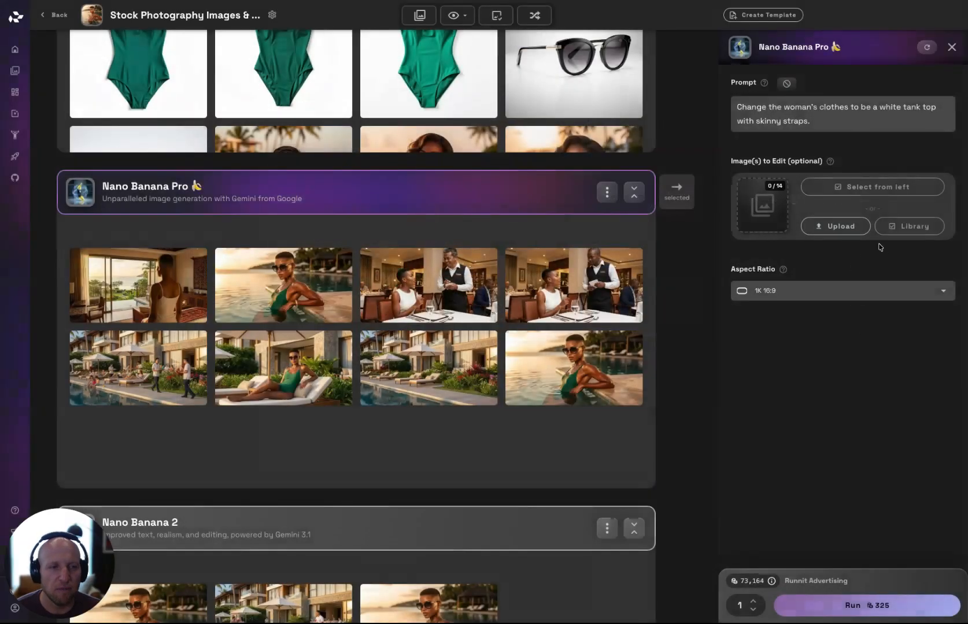
# Add the last Nano Banana Pro poolside image as the image to edit and open it for text annotation.
pyautogui.moveTo(580, 376)
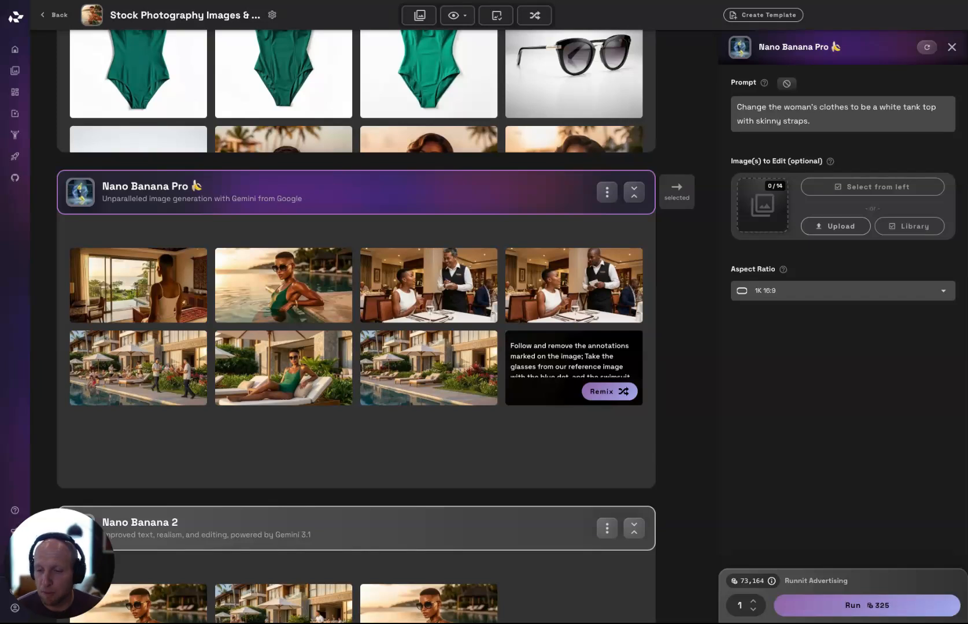
pyautogui.moveTo(572, 370)
pyautogui.mouseDown()
pyautogui.moveTo(819, 223)
pyautogui.moveTo(841, 227)
pyautogui.mouseUp()
pyautogui.click(902, 233)
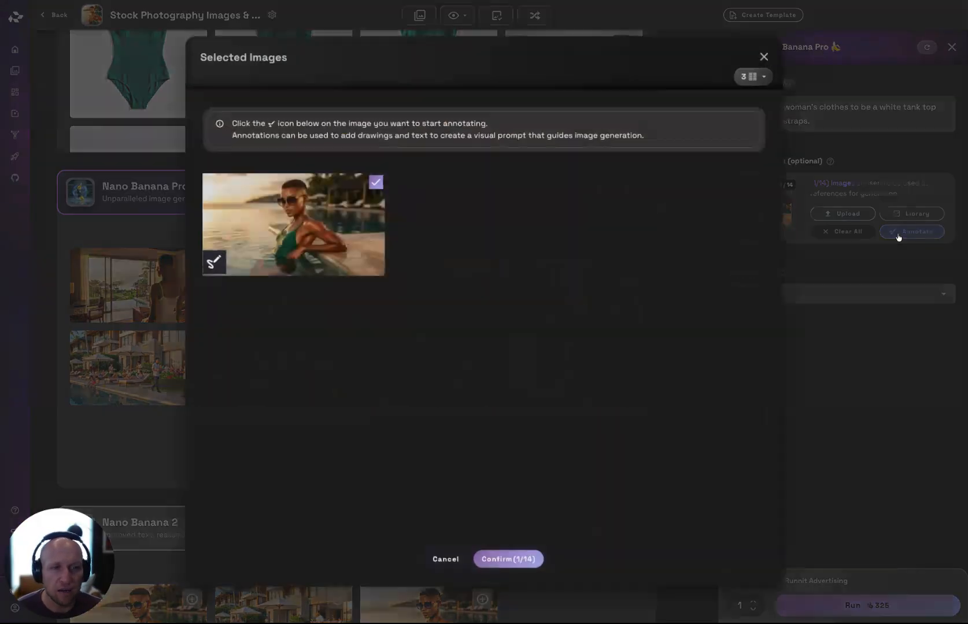
pyautogui.click(213, 262)
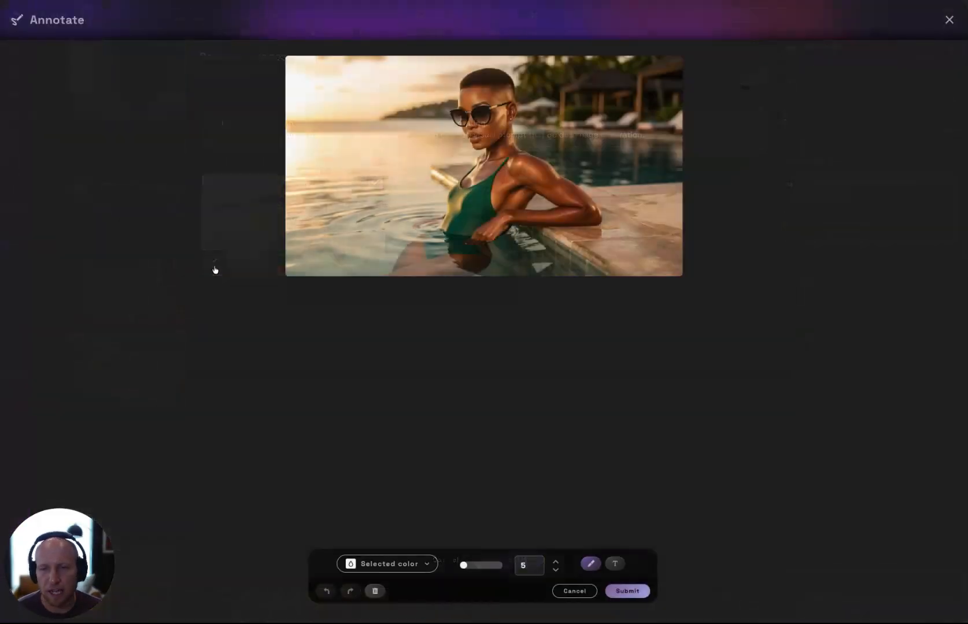
pyautogui.click(615, 564)
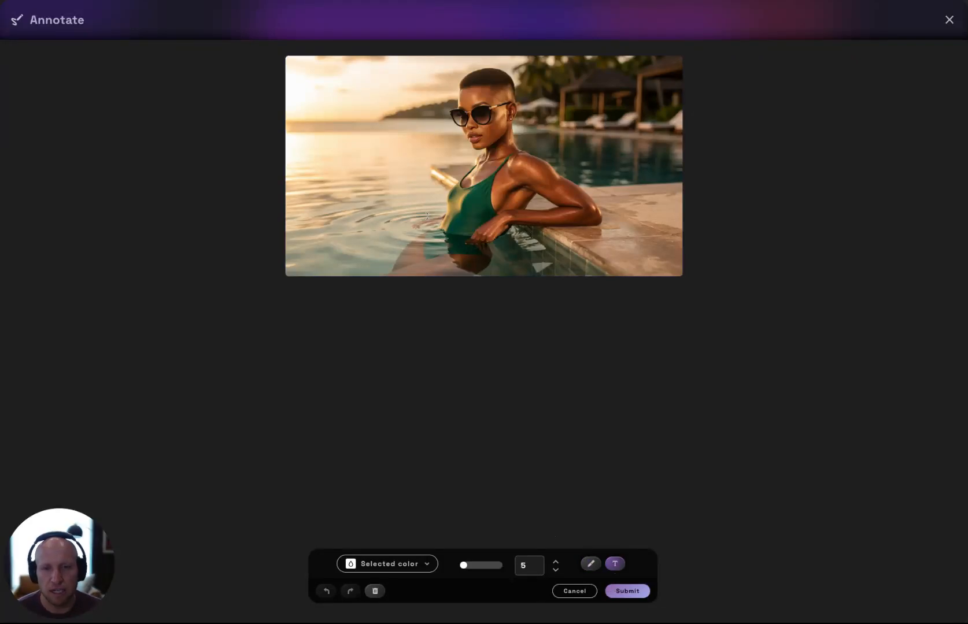
pyautogui.click(620, 245)
pyautogui.write('Lighten ')
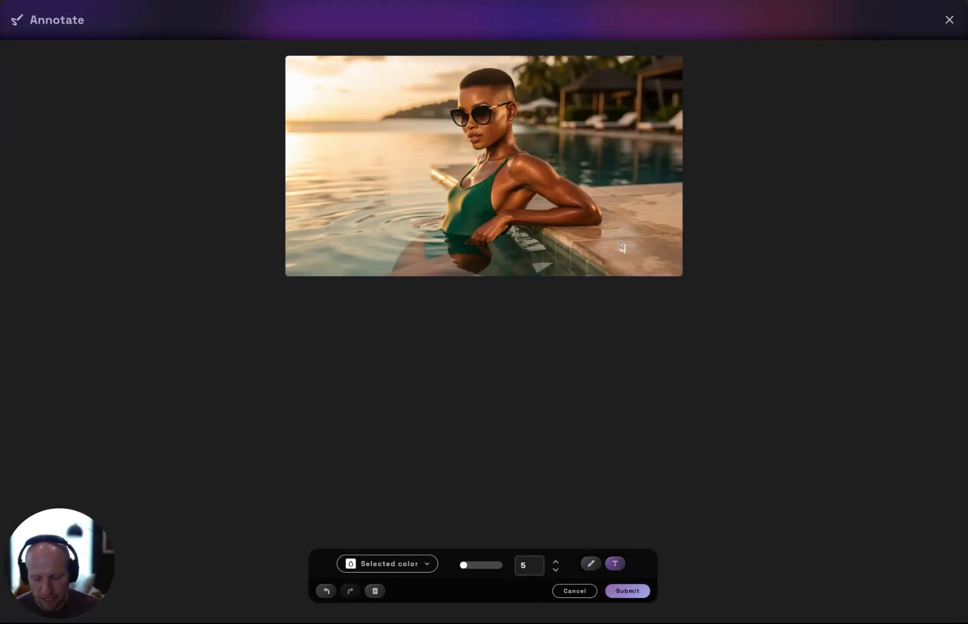
pyautogui.write('this ar')
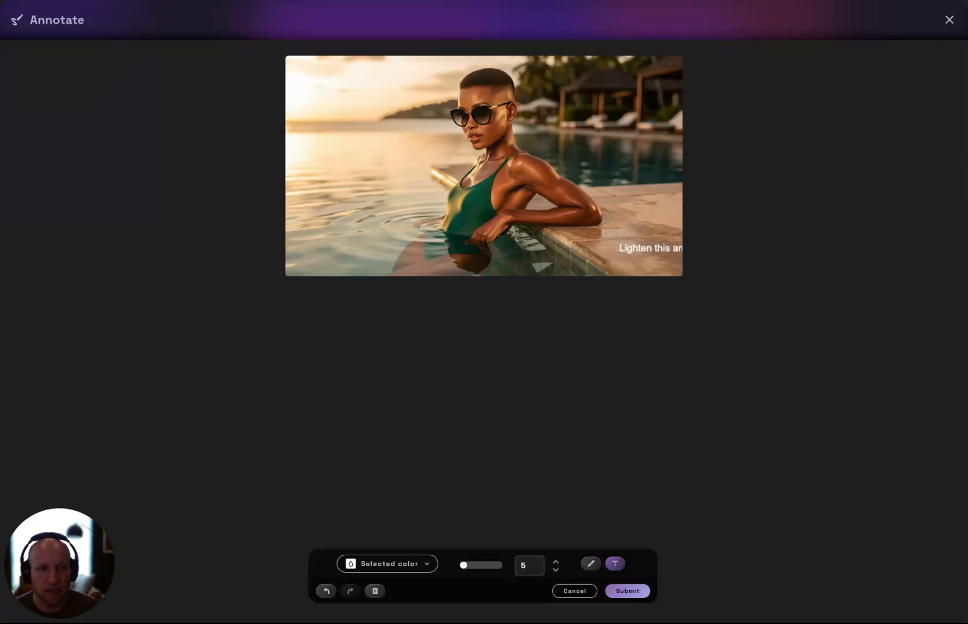
pyautogui.click(631, 241)
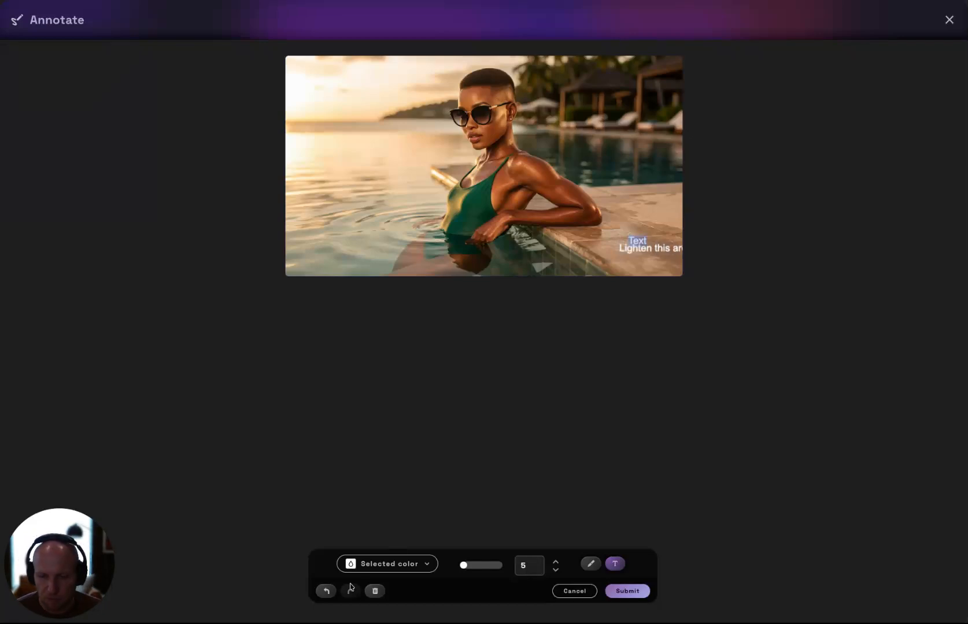
pyautogui.click(326, 591)
pyautogui.click(325, 594)
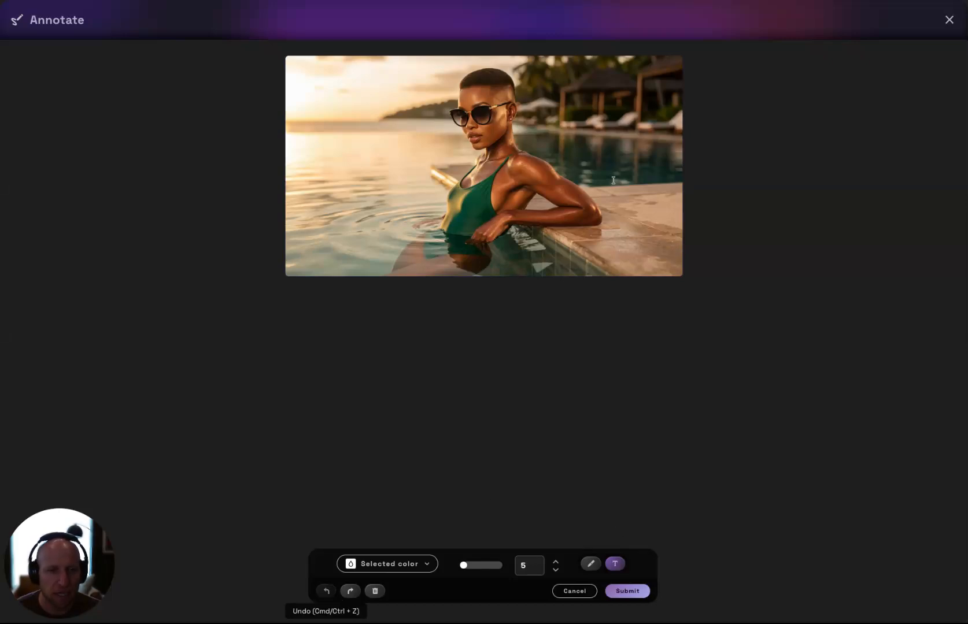
# Annotate the pool deck below the woman's arm with the text "Lighten this area" and colour it red.
pyautogui.click(588, 246)
pyautogui.write('Lighten this area')
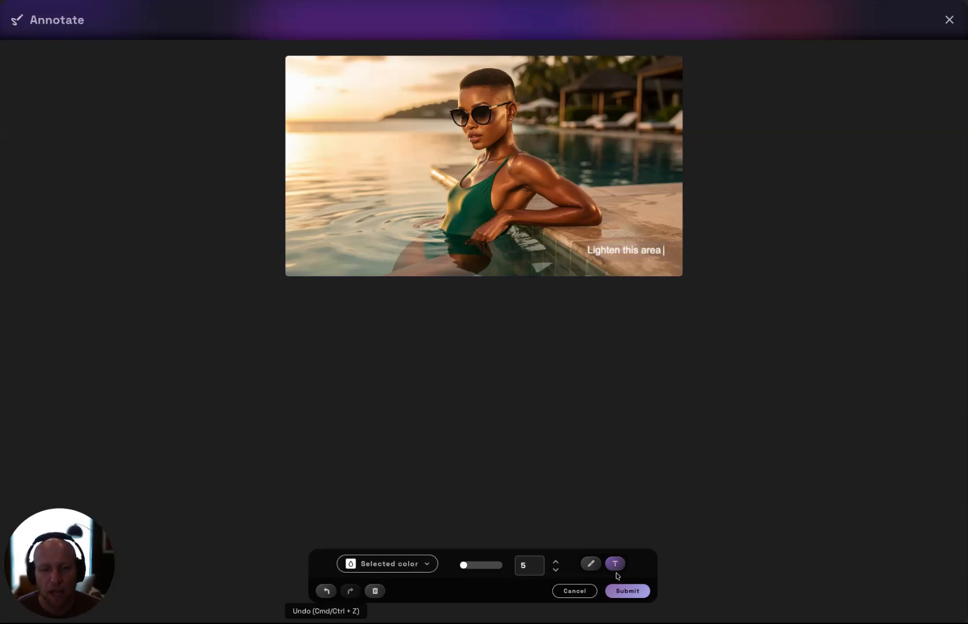
pyautogui.click(368, 565)
pyautogui.click(404, 527)
# Try placing another text note in the sky at size 1, and undo it while switching to the brush.
pyautogui.moveTo(463, 566)
pyautogui.mouseDown()
pyautogui.moveTo(480, 566)
pyautogui.moveTo(461, 566)
pyautogui.mouseUp()
pyautogui.click(317, 86)
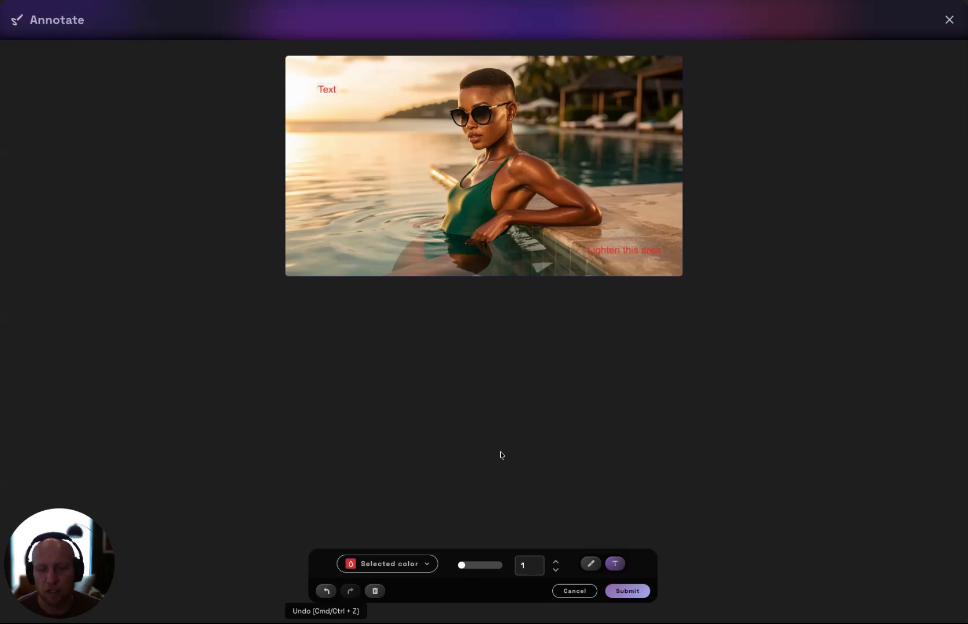
pyautogui.click(326, 591)
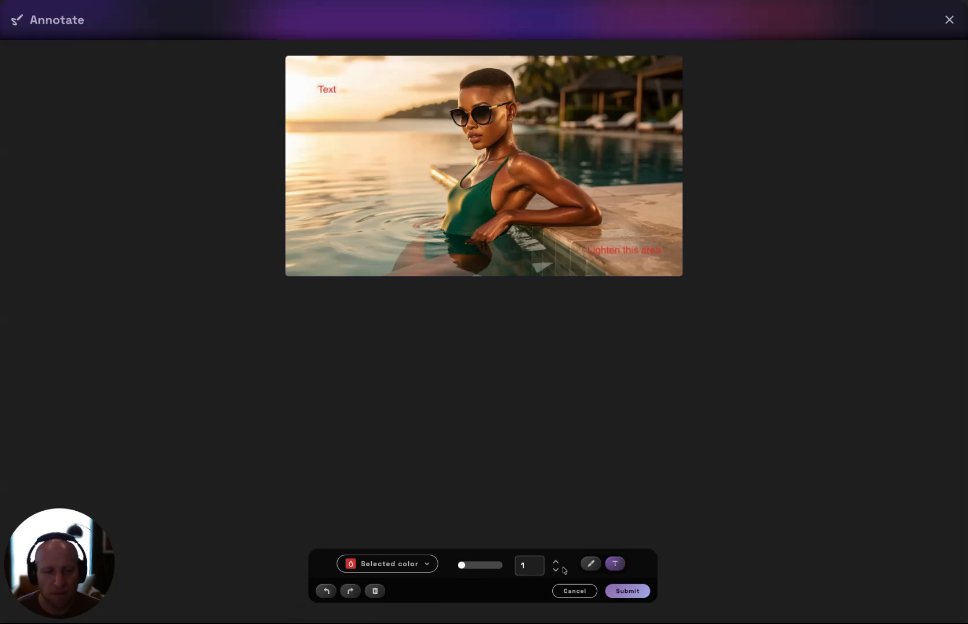
pyautogui.click(590, 564)
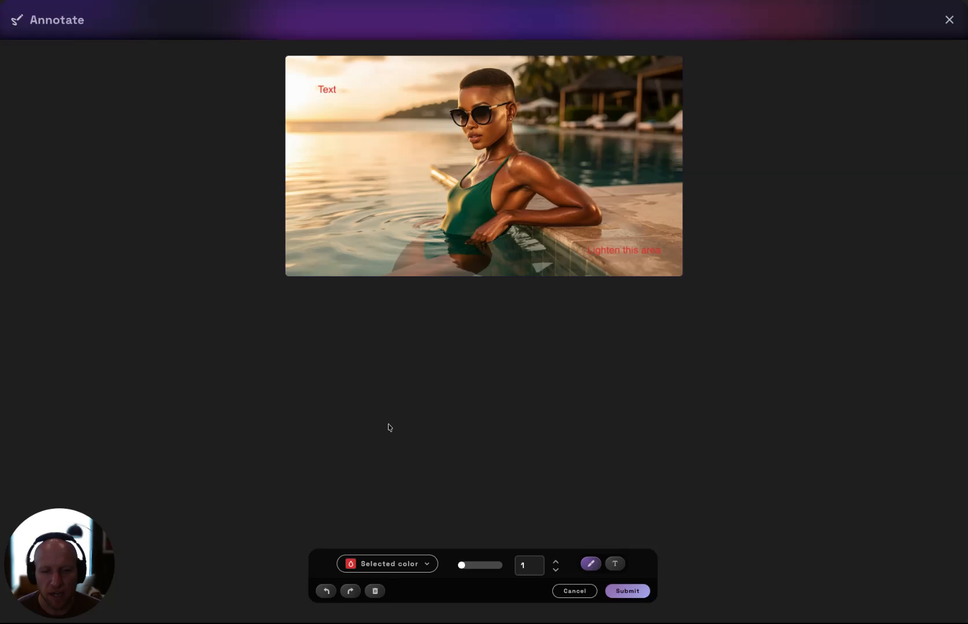
pyautogui.hotkey('ctrl', 'z')
# Paint a red dot in the sky with brush size 34, and cancel the annotation and image selection.
pyautogui.moveTo(469, 568); pyautogui.dragTo(482, 569)
pyautogui.click(337, 108)
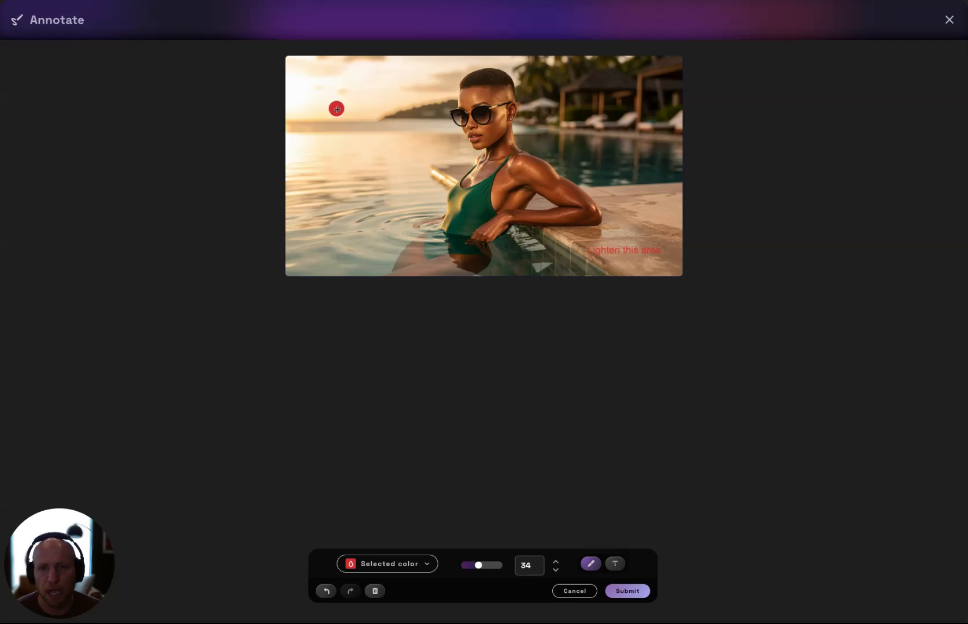
pyautogui.click(585, 591)
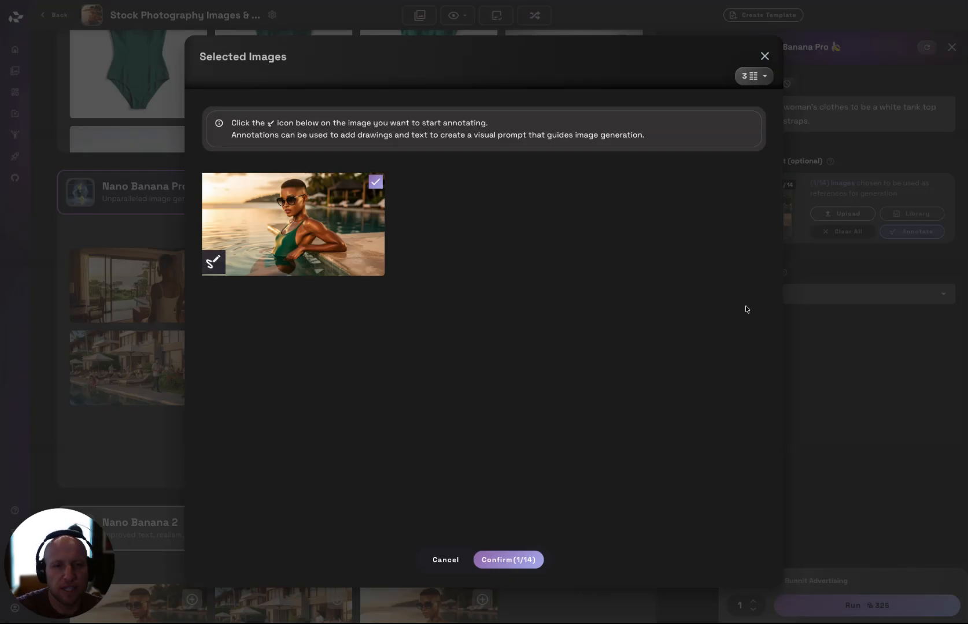
pyautogui.click(451, 561)
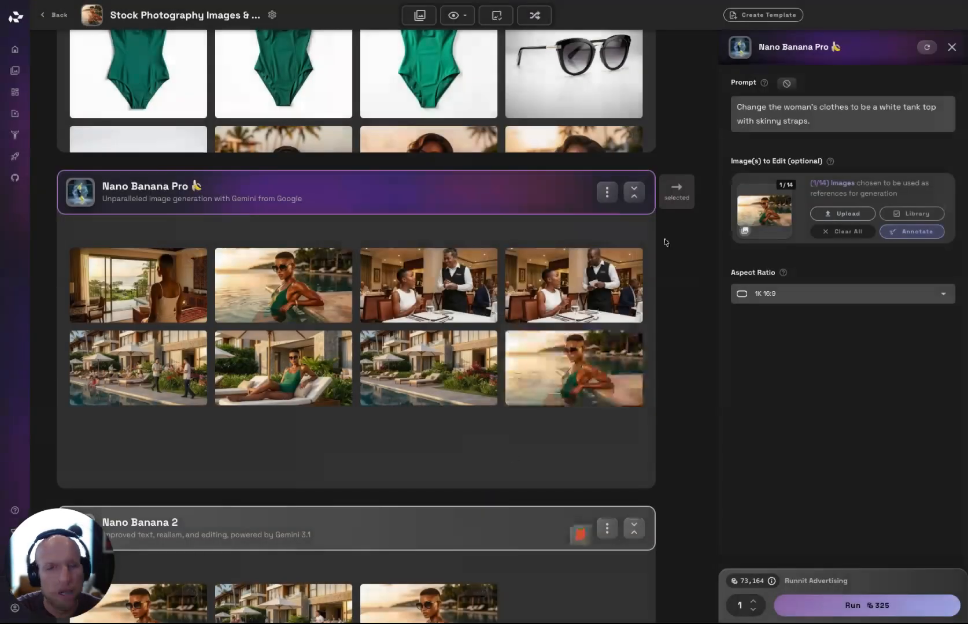
# Reopen the last Nano Banana Pro poolside image, view its available comparison references, and return to the board.
pyautogui.click(638, 339)
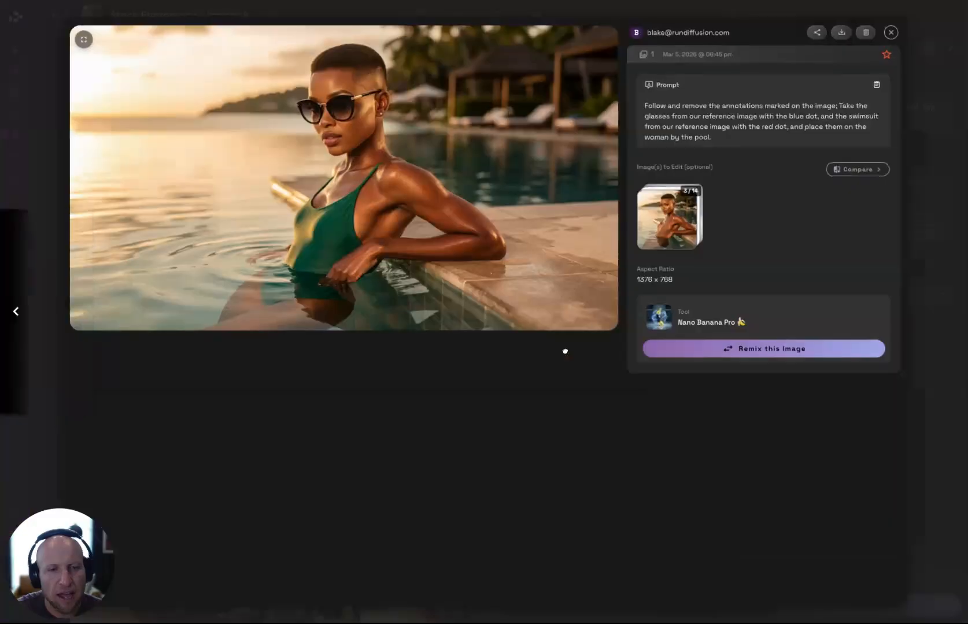
pyautogui.click(861, 173)
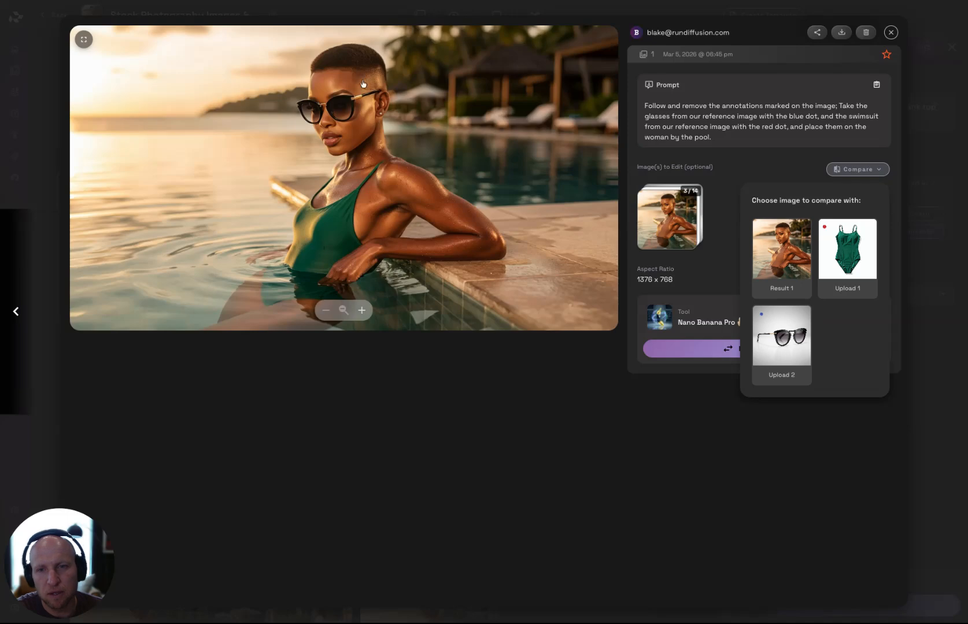
pyautogui.click(890, 31)
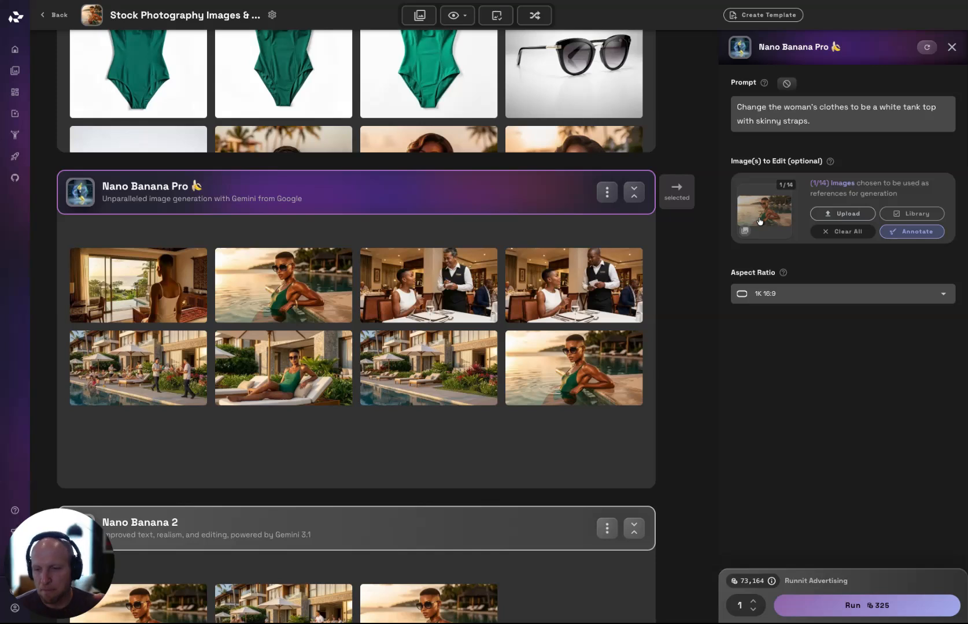
pyautogui.moveTo(527, 372)
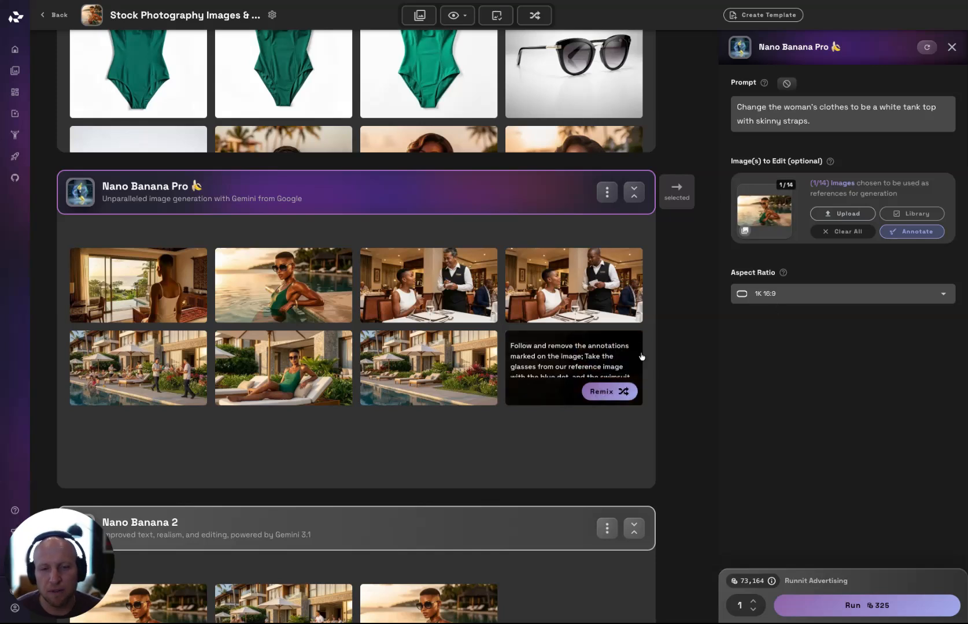
# Compare the close-up hotel entry image from Nano Banana Pro with its red-outlined reference, highlight the prompt's annotation instruction, and return to the board.
pyautogui.click(448, 366)
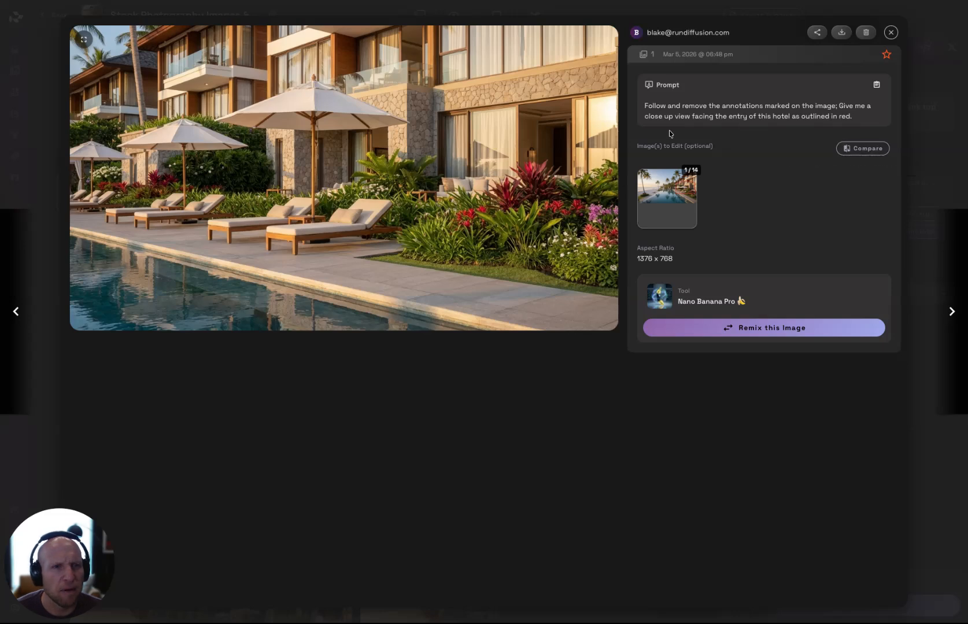
pyautogui.click(854, 149)
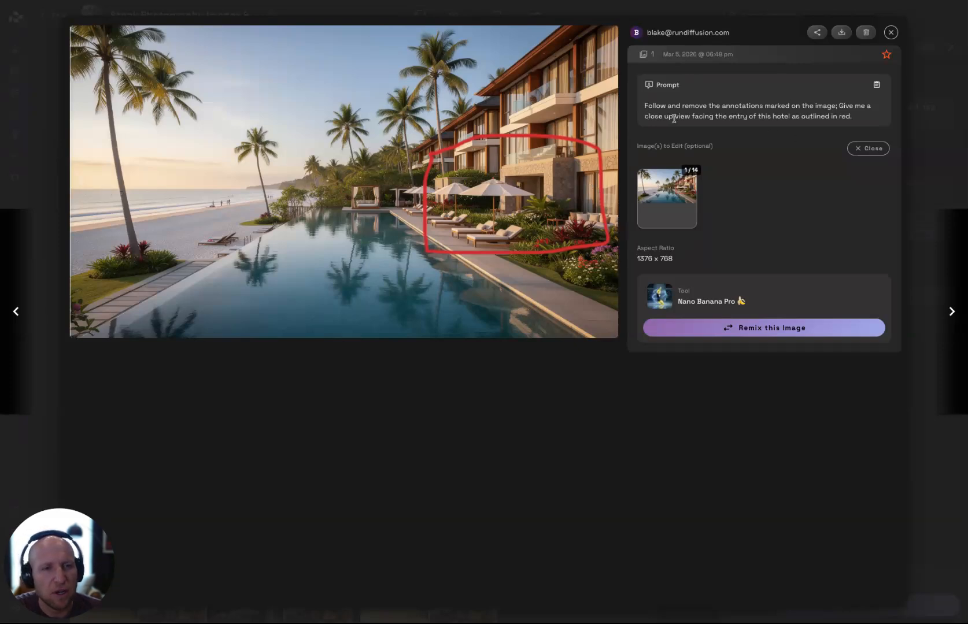
pyautogui.moveTo(840, 105); pyautogui.dragTo(677, 100)
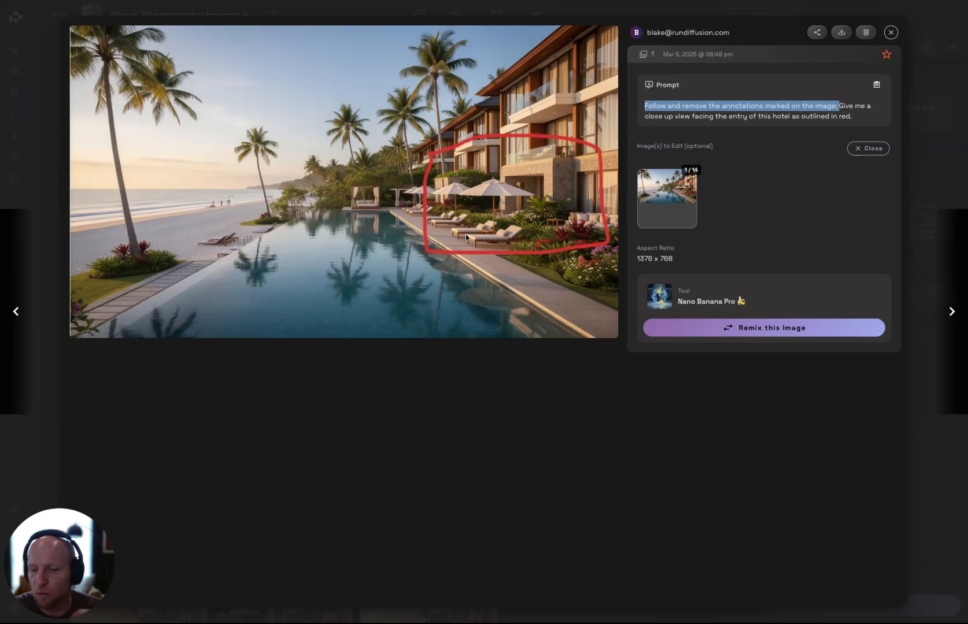
pyautogui.click(80, 188)
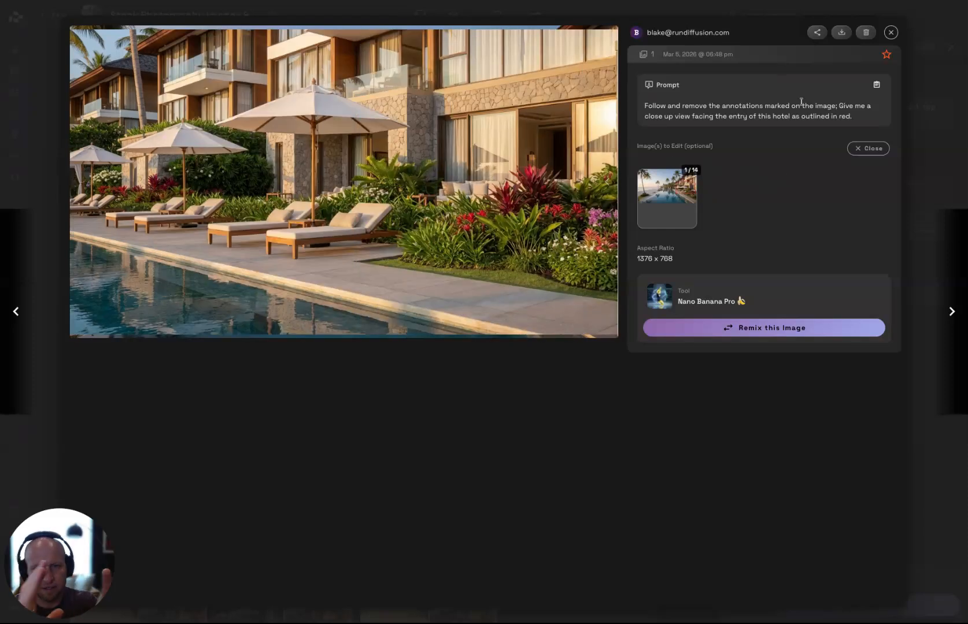
pyautogui.click(890, 33)
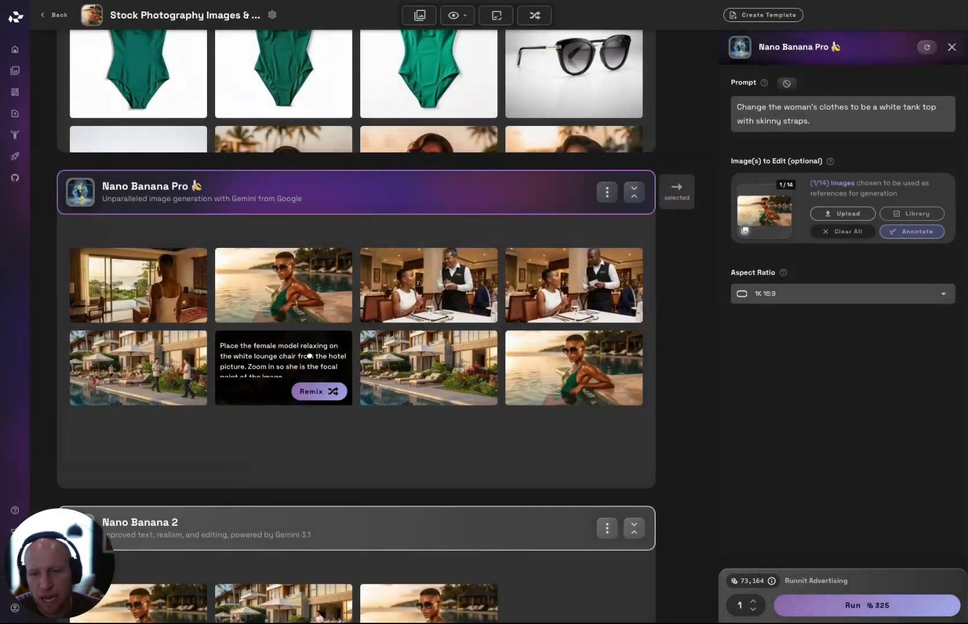
# Compare the Nano Banana Pro image of the woman on the lounge chair with Result 2 and Result 1, and close it.
pyautogui.click(312, 356)
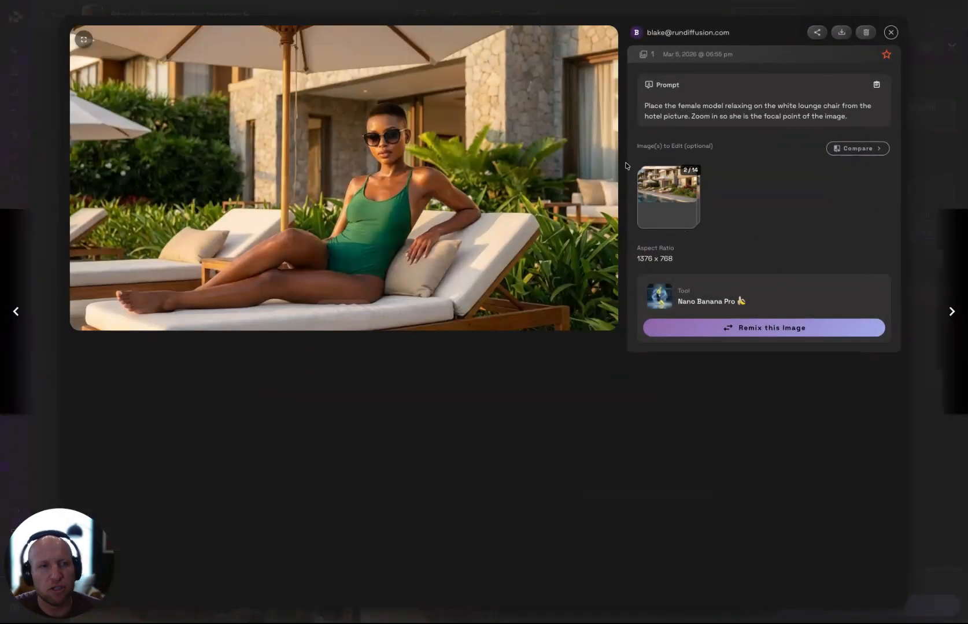
pyautogui.click(864, 148)
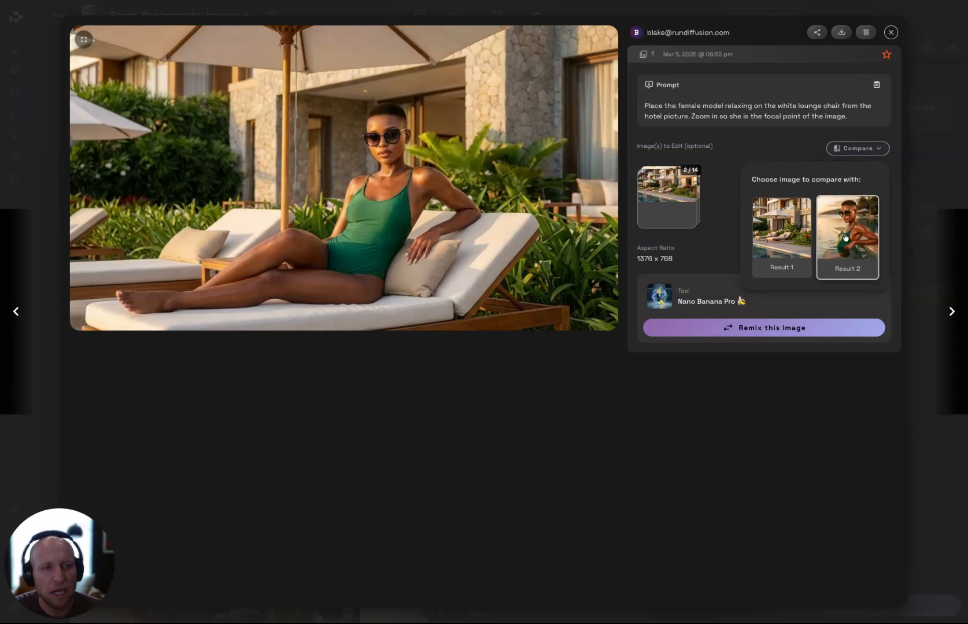
pyautogui.click(845, 234)
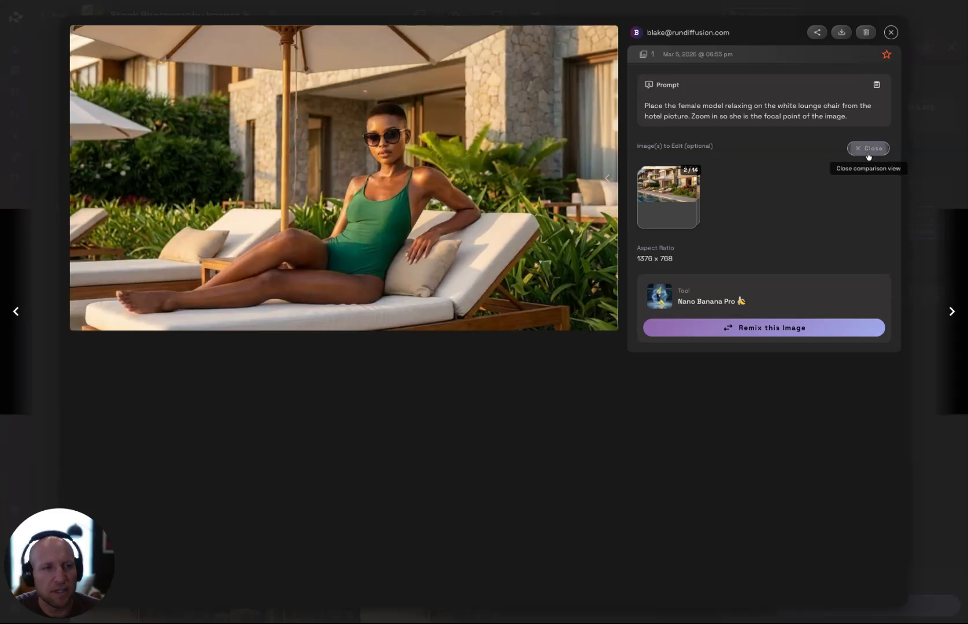
pyautogui.click(861, 149)
pyautogui.click(861, 149)
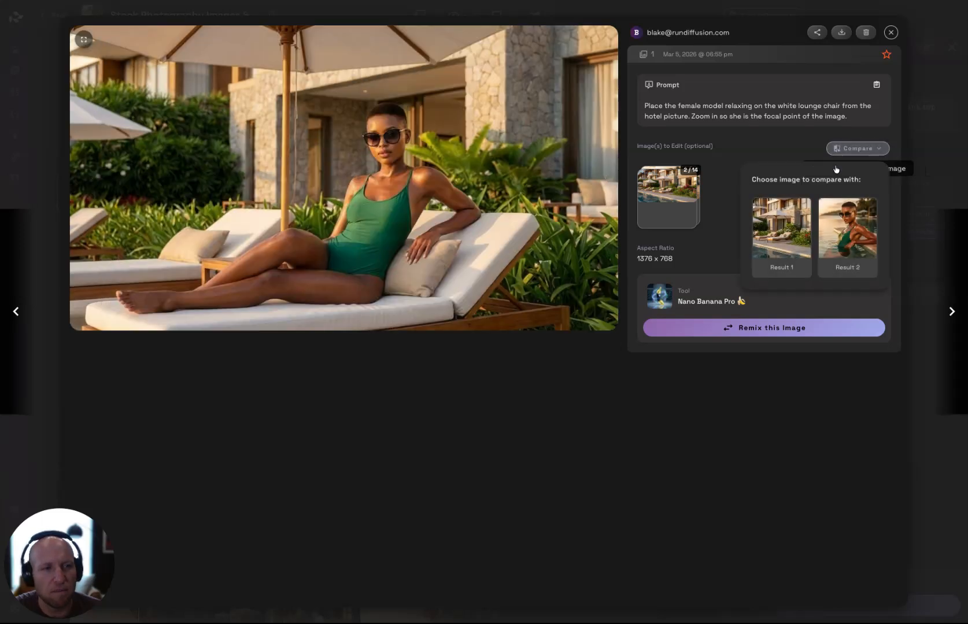
pyautogui.click(771, 233)
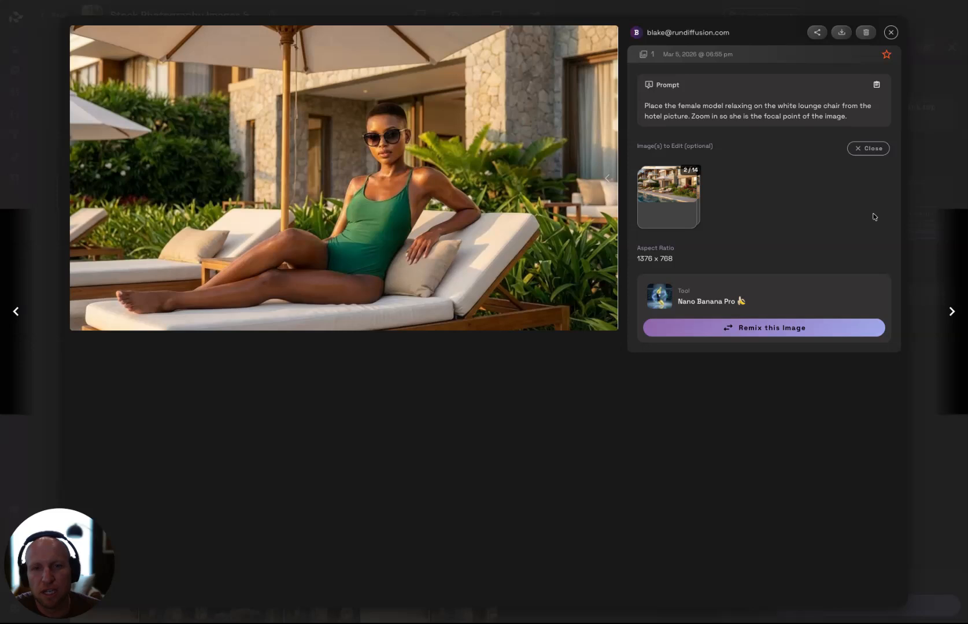
pyautogui.click(891, 33)
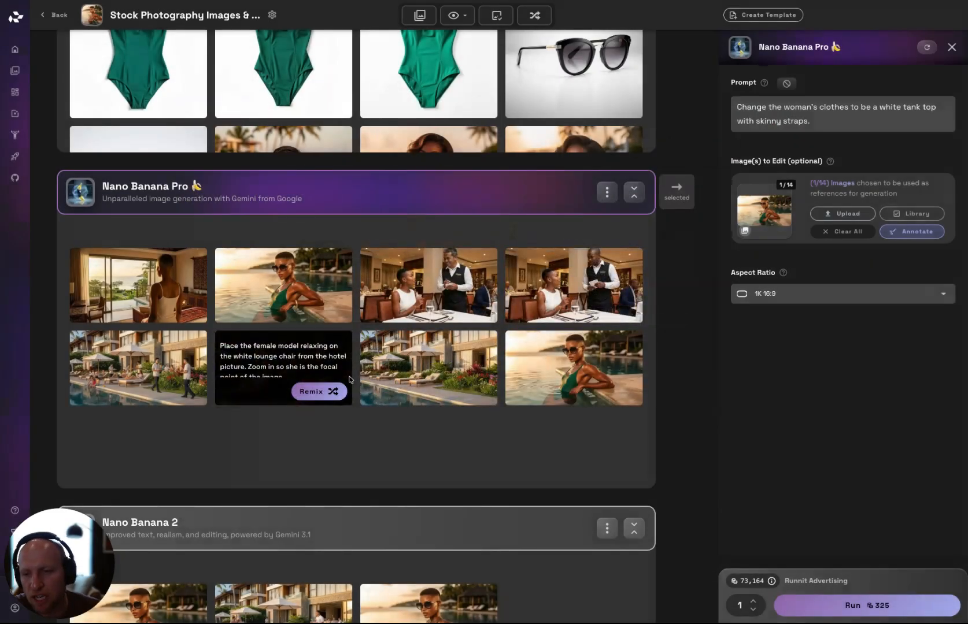
# Compare the pool deck image with added guests and serving staff against its original reference, and return to the board.
pyautogui.click(179, 364)
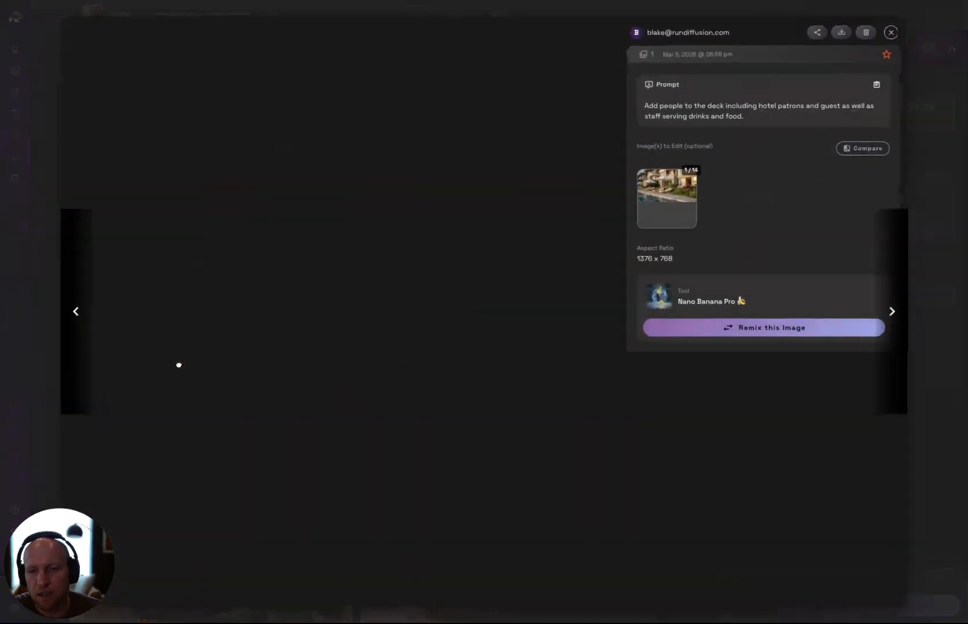
pyautogui.click(864, 150)
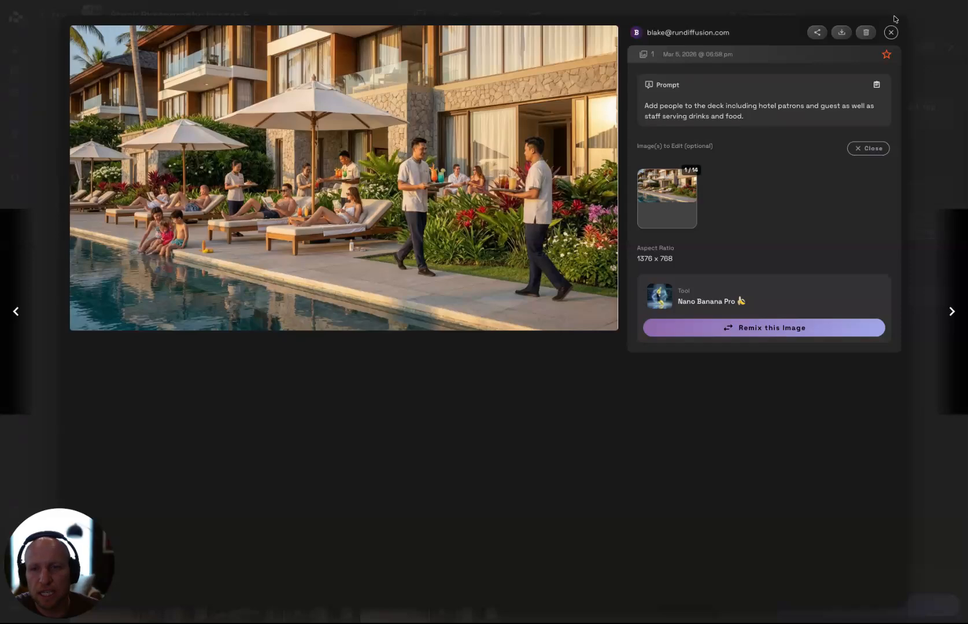
pyautogui.click(889, 33)
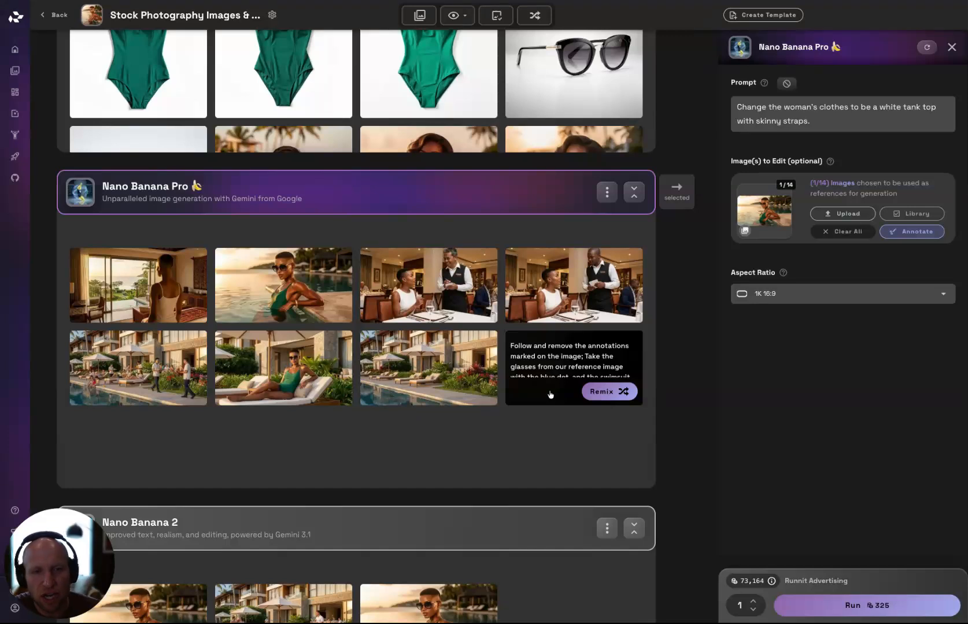
# Compare the first hotel restaurant image of the woman and waiter with its poolside reference, and close it.
pyautogui.click(567, 285)
pyautogui.click(868, 160)
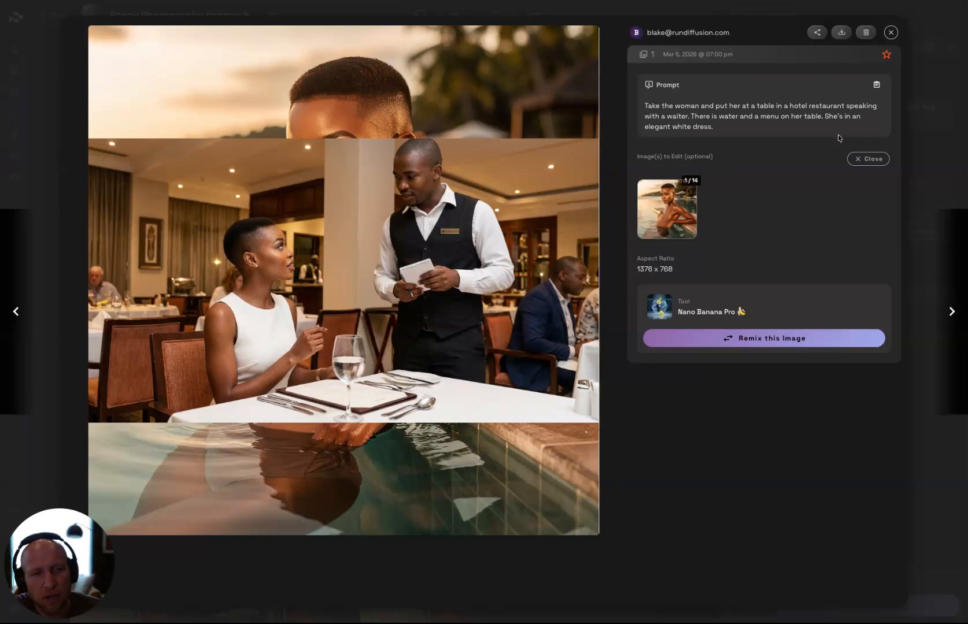
pyautogui.click(868, 159)
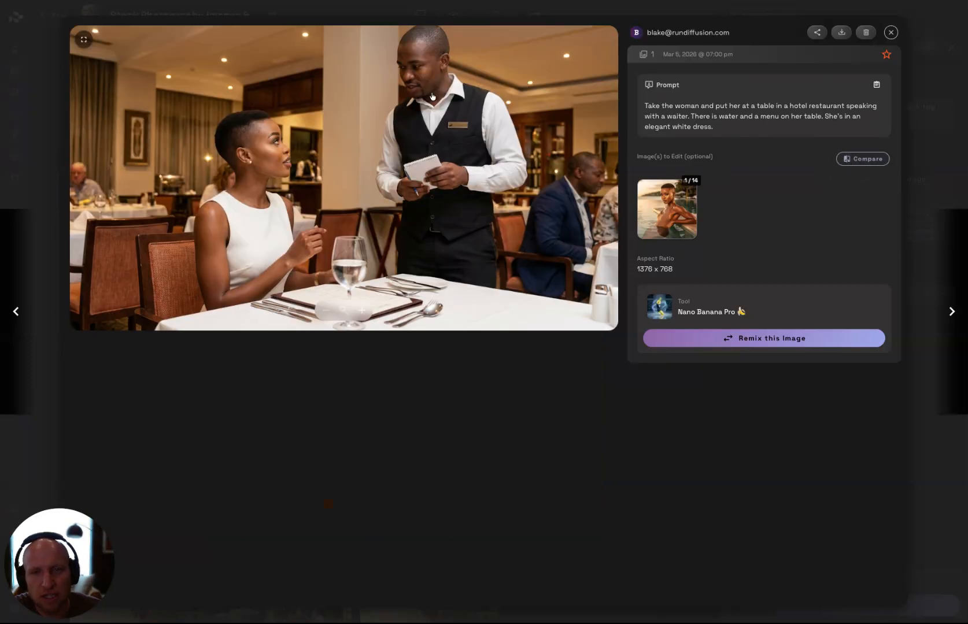
pyautogui.click(890, 33)
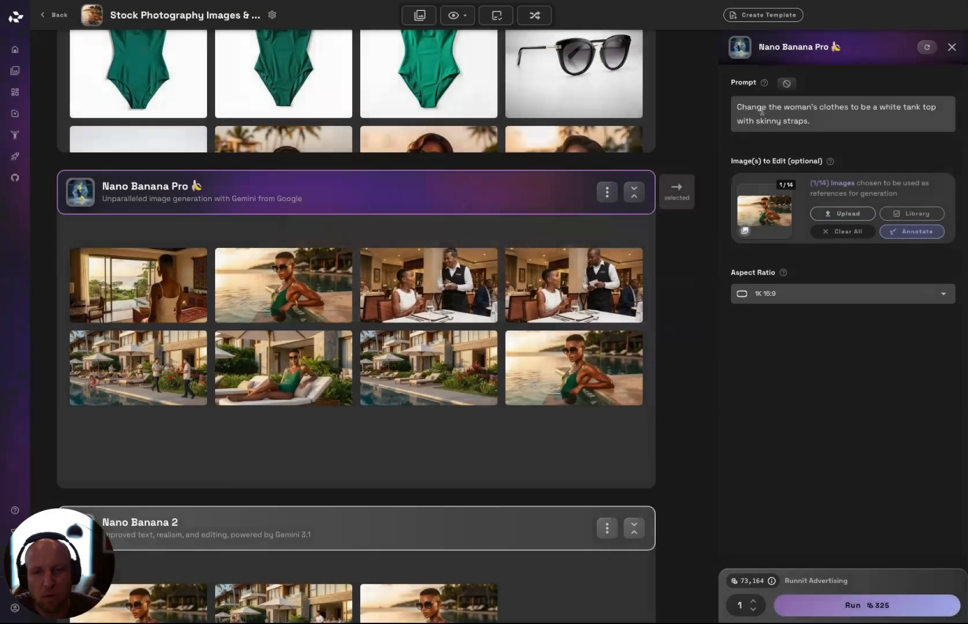
# Compare the restaurant image with the changed waiter against its source across the full width, and return to the board.
pyautogui.click(446, 280)
pyautogui.click(861, 149)
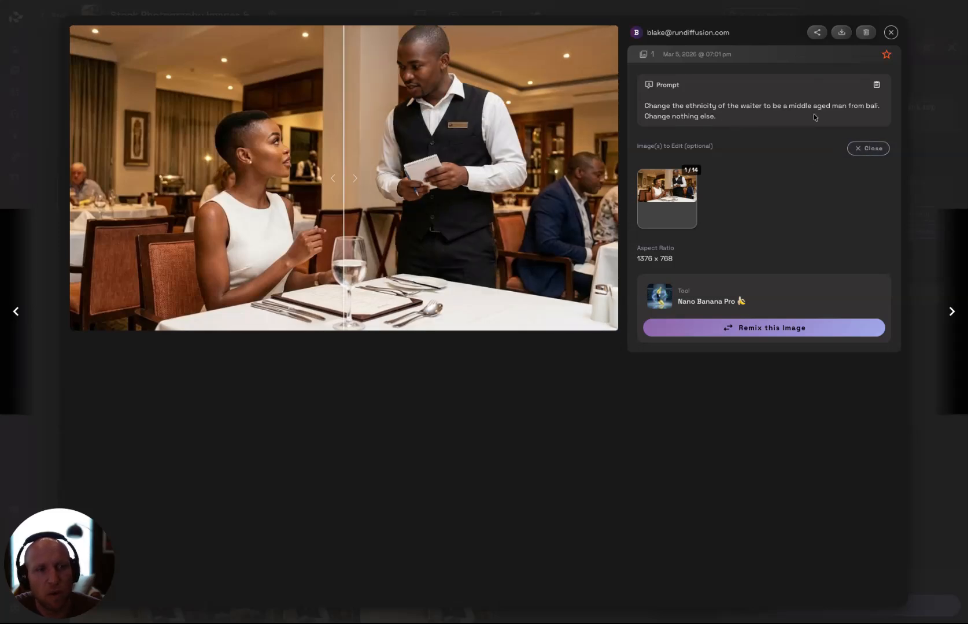
pyautogui.moveTo(330, 195); pyautogui.dragTo(56, 162)
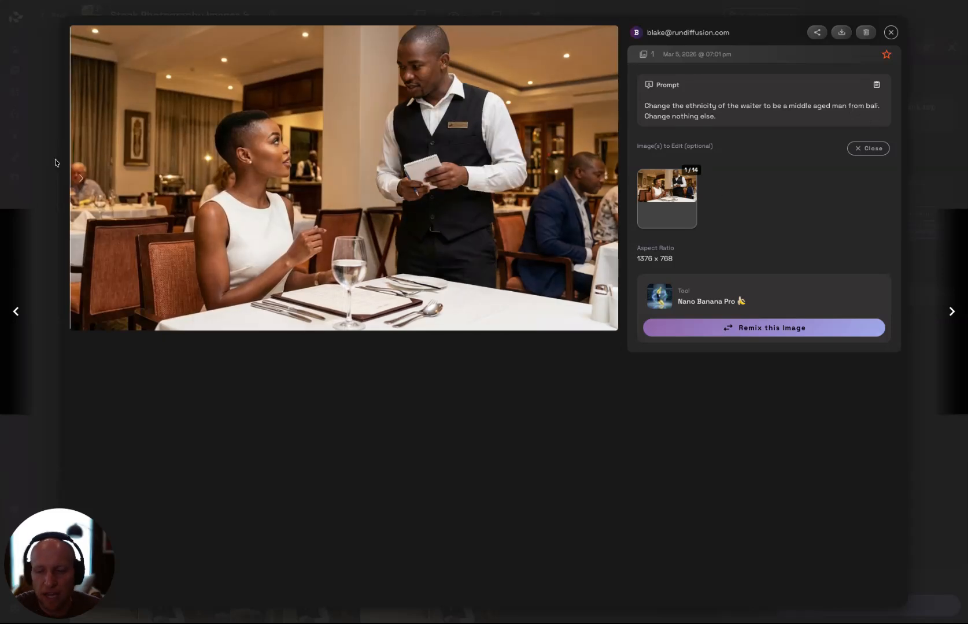
pyautogui.moveTo(71, 160); pyautogui.dragTo(620, 149)
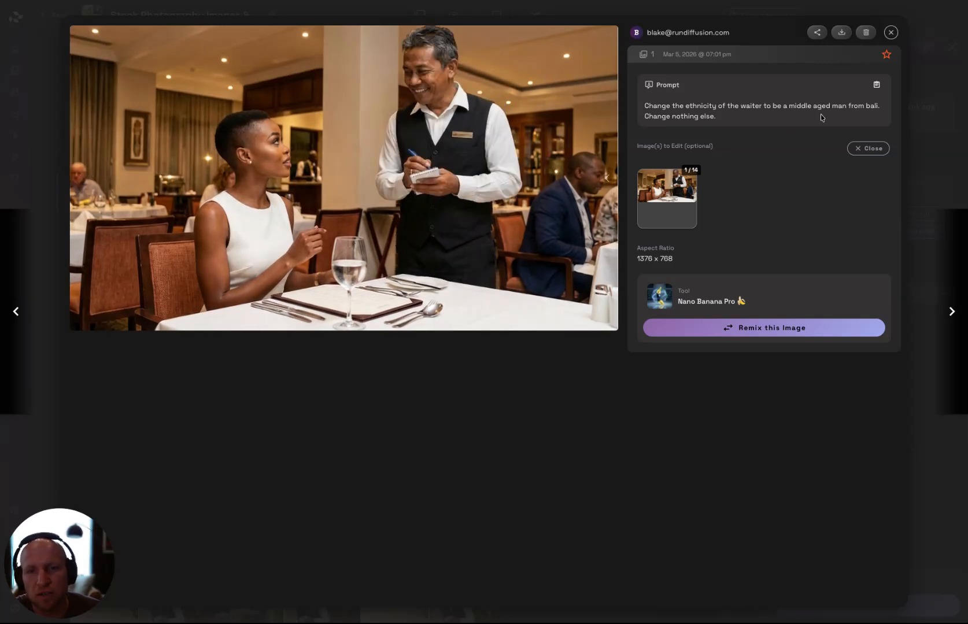
pyautogui.click(892, 34)
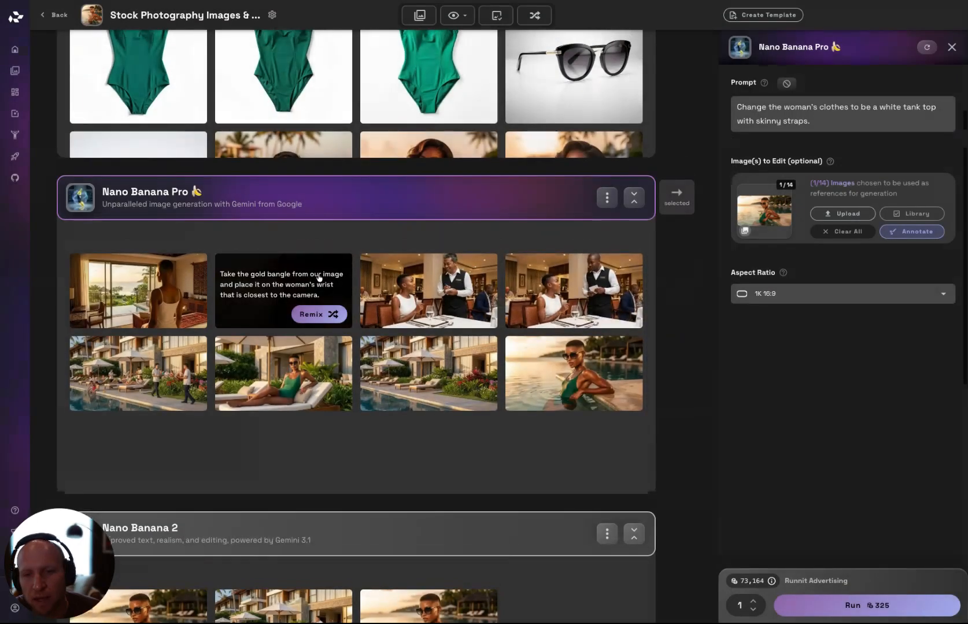
# Compare the poolside image with the added gold bangle against its second reference image, and close it.
pyautogui.click(319, 278)
pyautogui.click(848, 152)
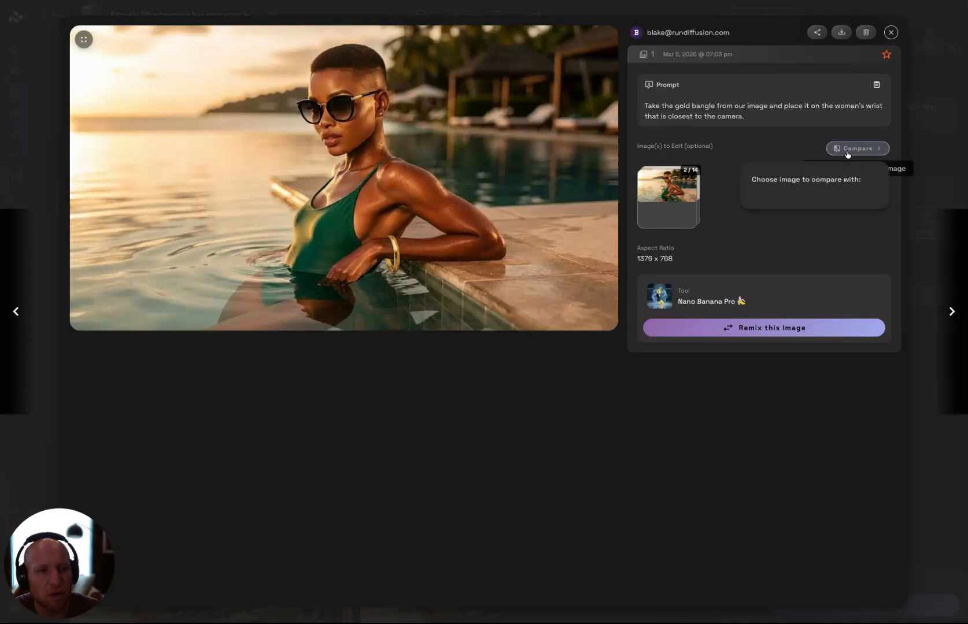
pyautogui.click(847, 249)
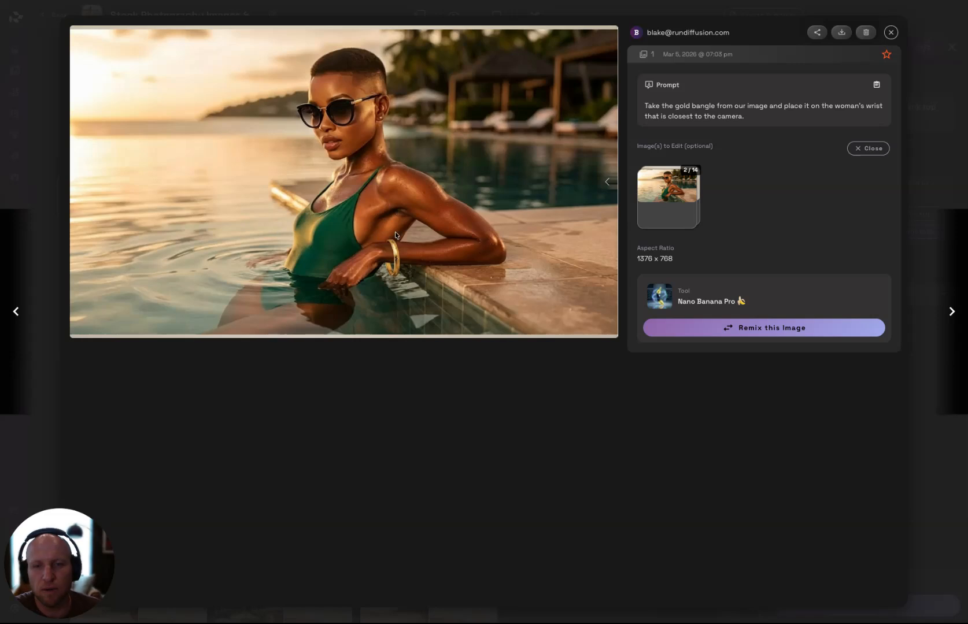
pyautogui.moveTo(811, 145); pyautogui.dragTo(890, 40)
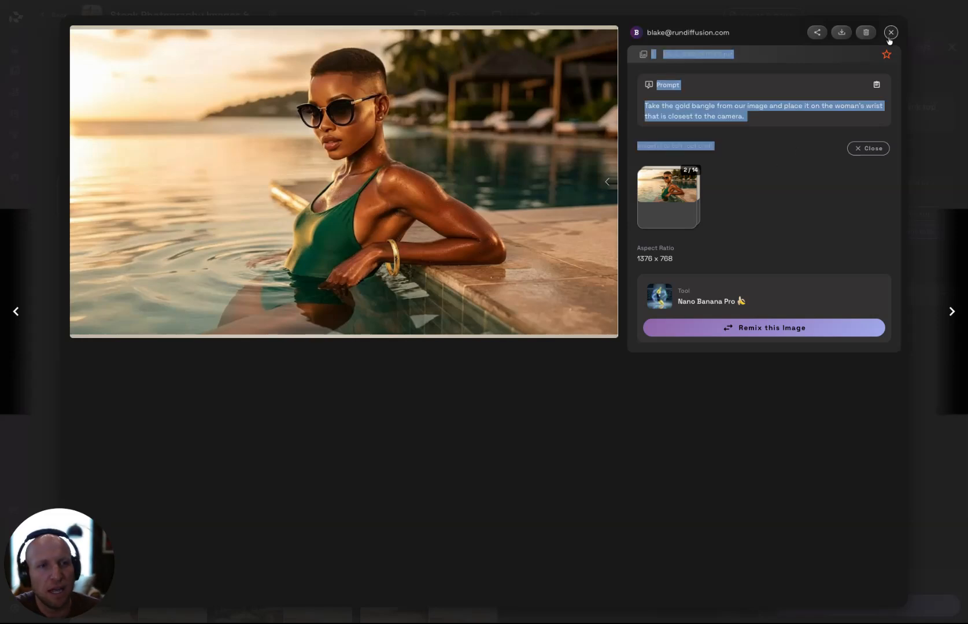
pyautogui.click(890, 33)
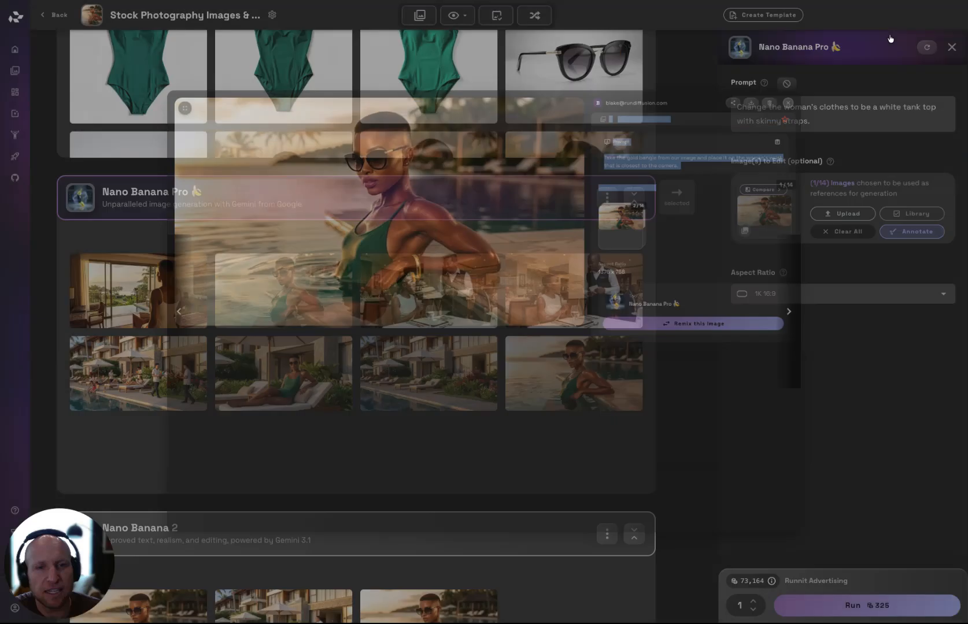
# Compare the hotel room image of the woman in the white tank top with its original, revealing the original fully, and close it.
pyautogui.click(149, 269)
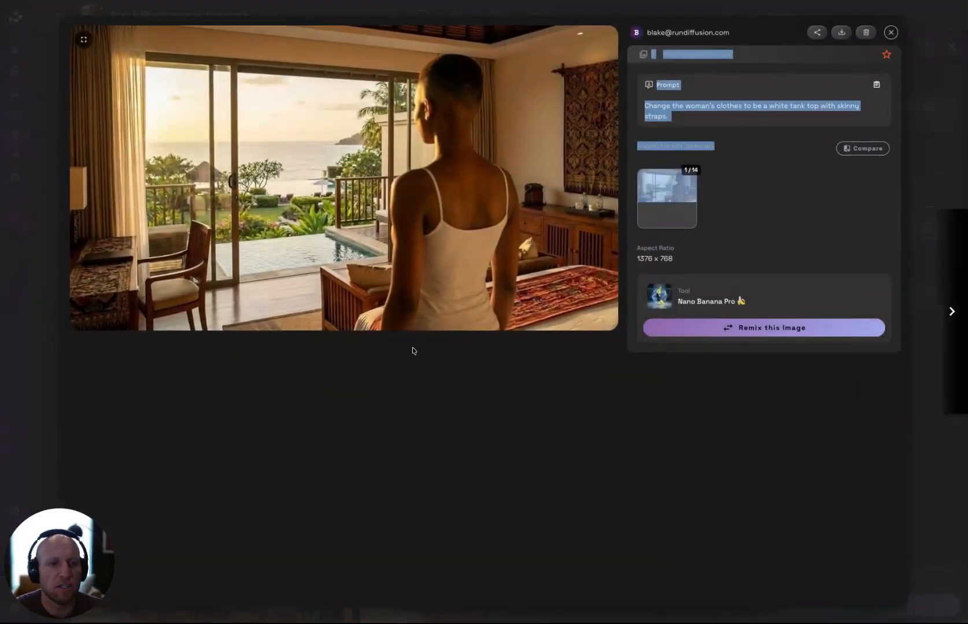
pyautogui.click(866, 150)
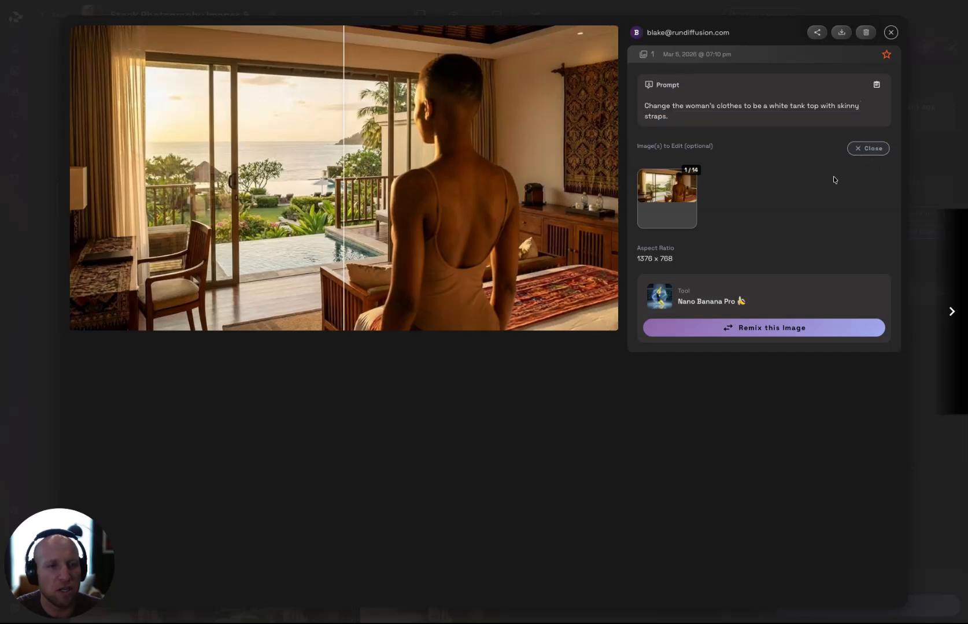
pyautogui.moveTo(551, 182); pyautogui.dragTo(24, 178)
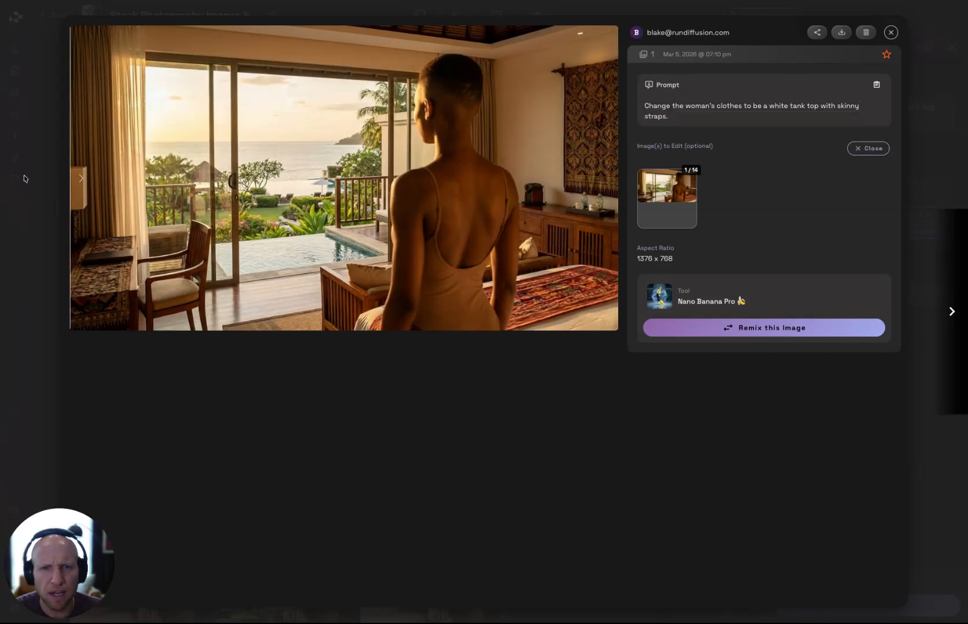
pyautogui.click(868, 149)
pyautogui.click(890, 33)
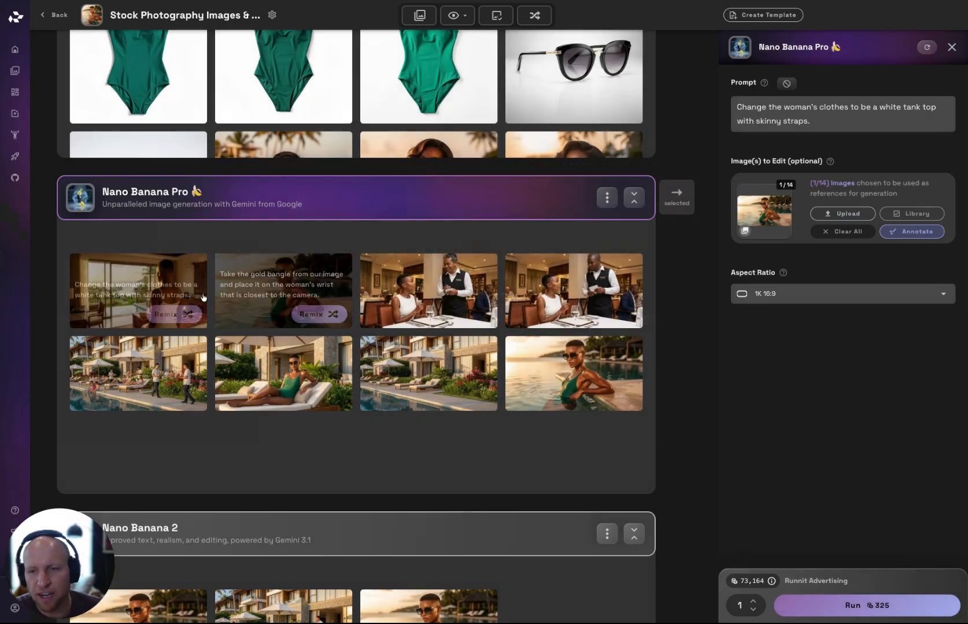
# Reopen the white tank top image, check it against its original once more, and return to the board.
pyautogui.moveTo(376, 324)
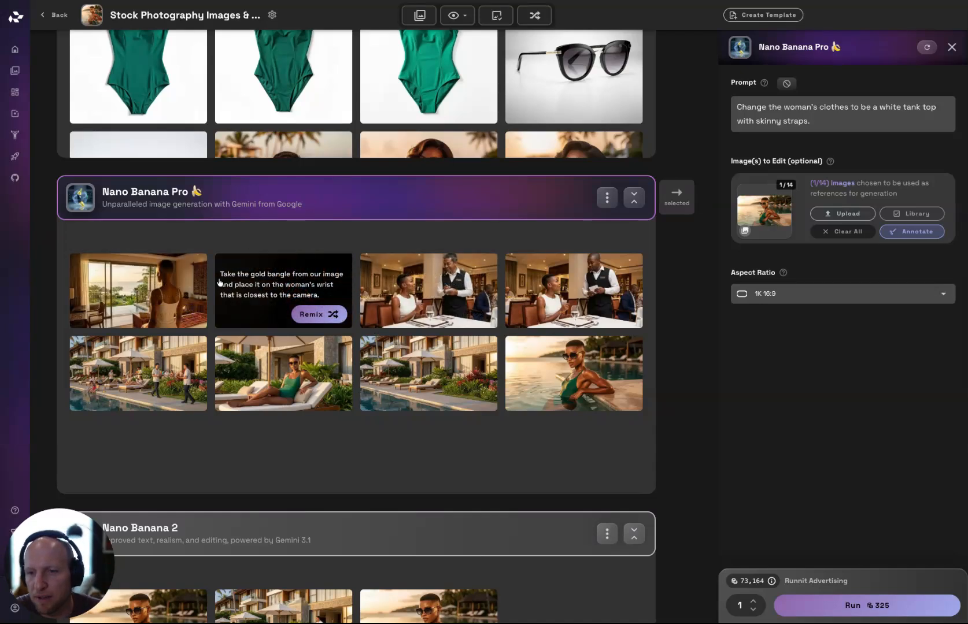
pyautogui.moveTo(166, 288); pyautogui.dragTo(166, 289)
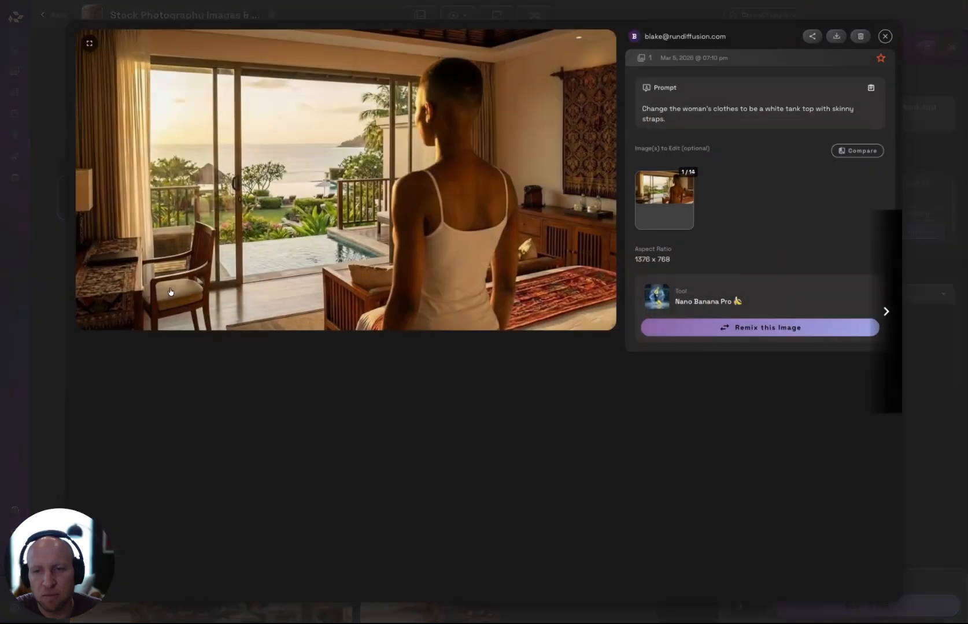
pyautogui.press('Escape')
pyautogui.click(151, 285)
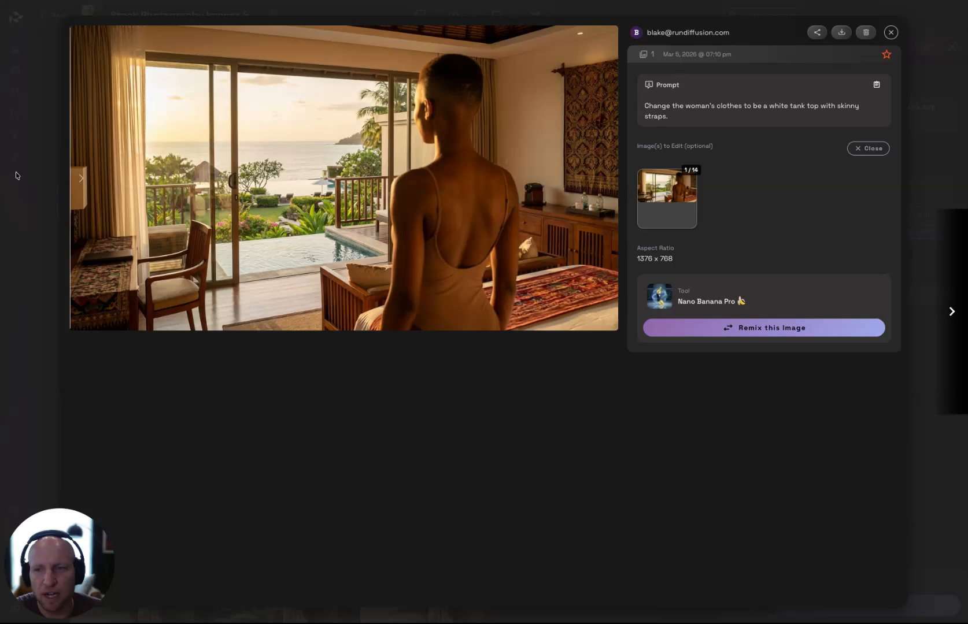
pyautogui.click(890, 32)
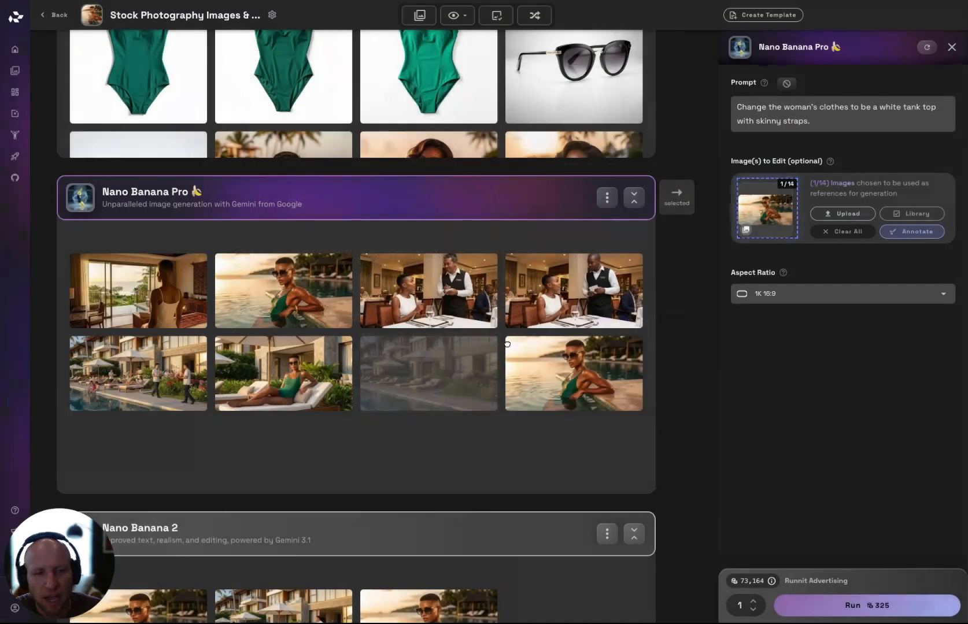
# Select the Nano Banana 2 tool on the board to load its generation settings.
pyautogui.scroll(-2, 705, 341)
pyautogui.scroll(-1, 706, 342)
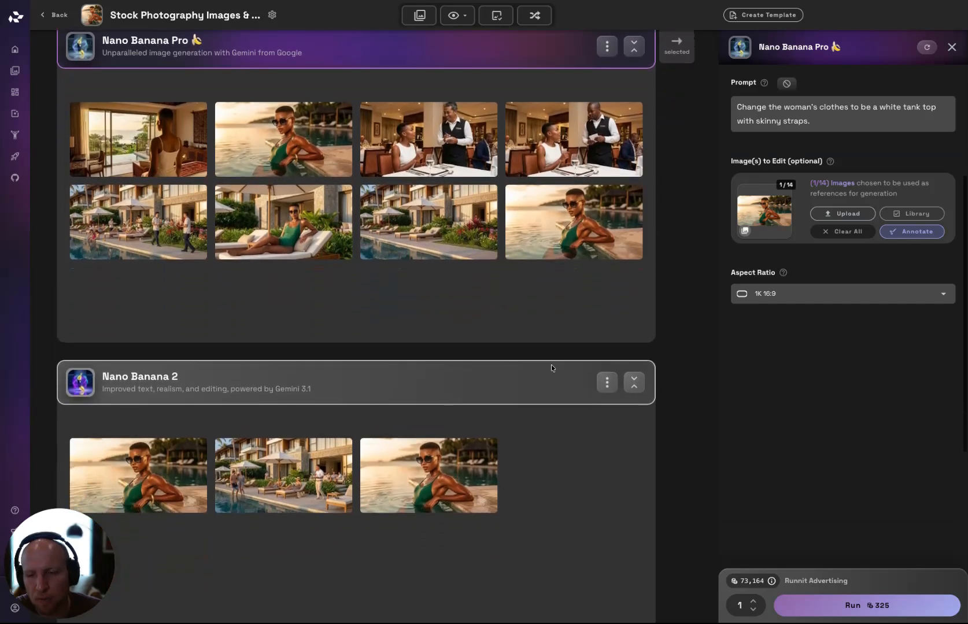
pyautogui.click(454, 397)
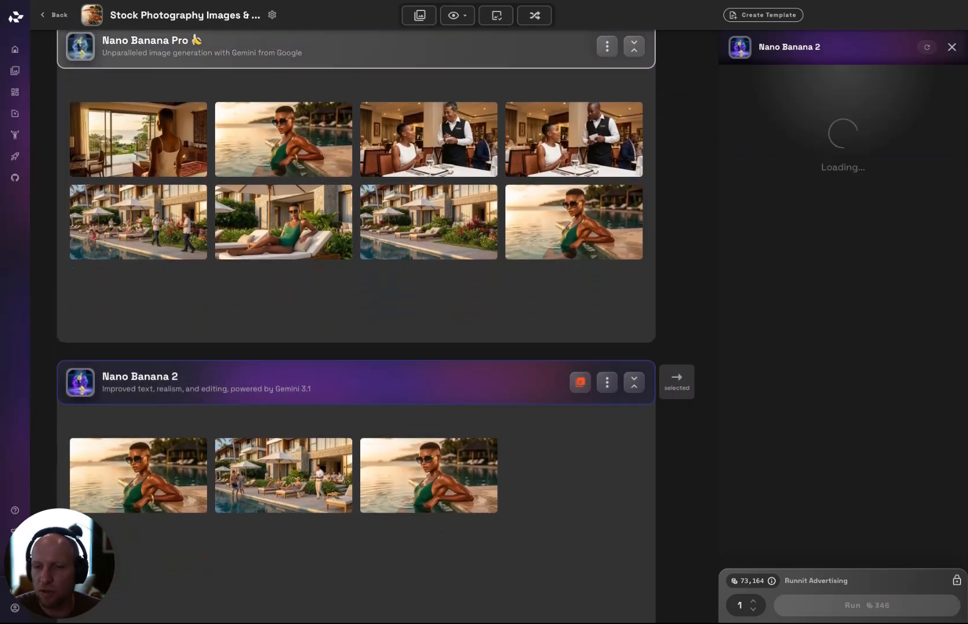
# Compare the Nano Banana 2 green swimsuit and sunglasses image with its poolside reference photo of the woman, and close it.
pyautogui.click(460, 466)
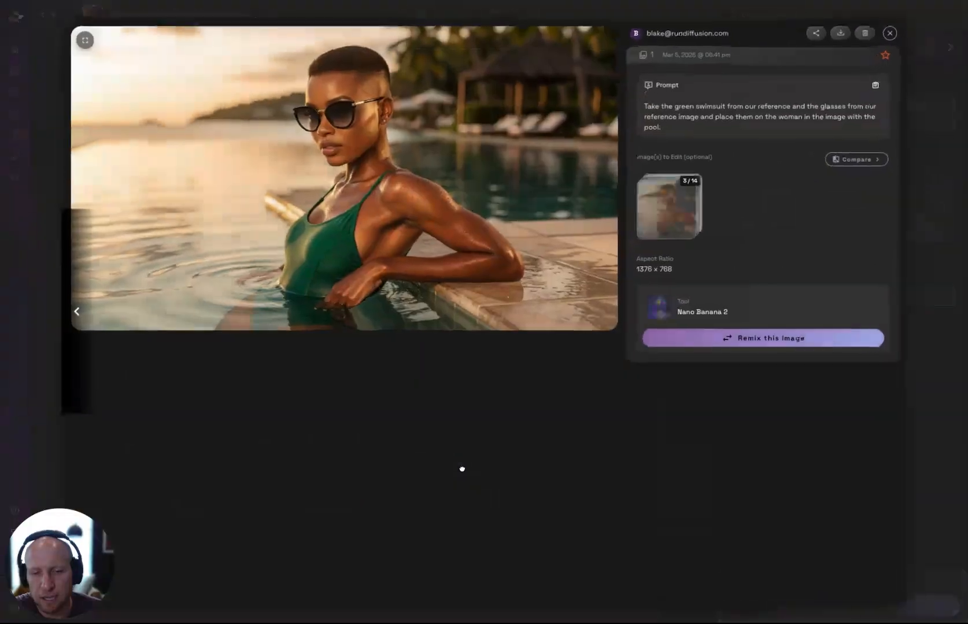
pyautogui.click(861, 158)
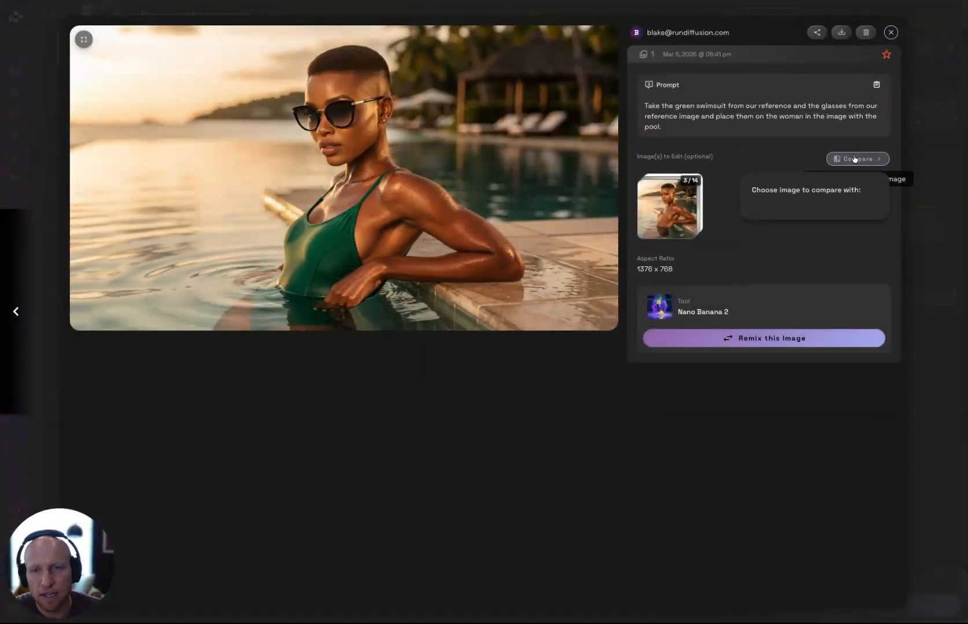
pyautogui.click(801, 259)
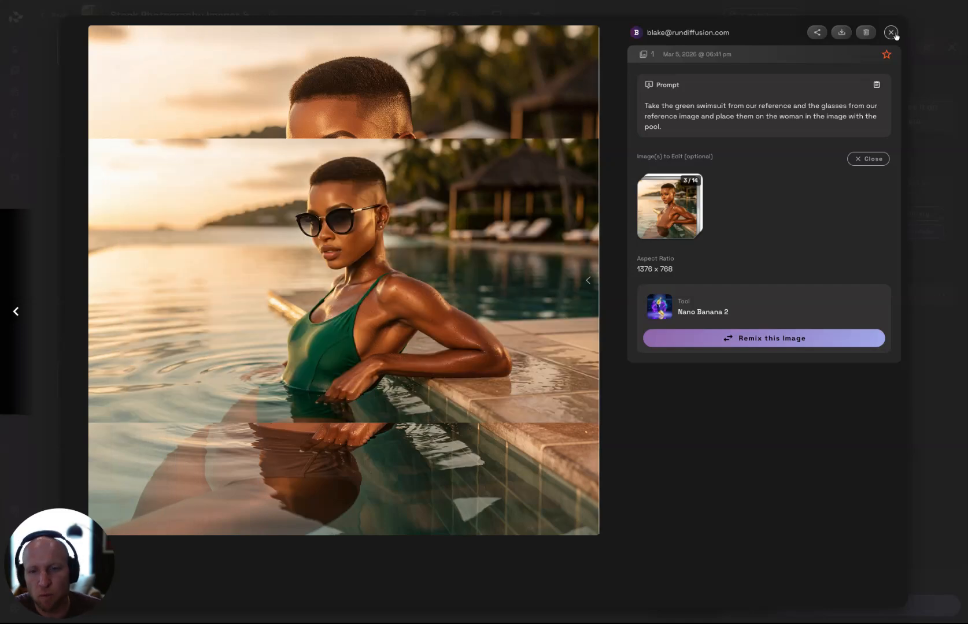
pyautogui.click(891, 32)
# Compare the Nano Banana 2 pool deck image with its empty-deck original, reveal the edited version fully, and close it.
pyautogui.scroll(-2, 646, 434)
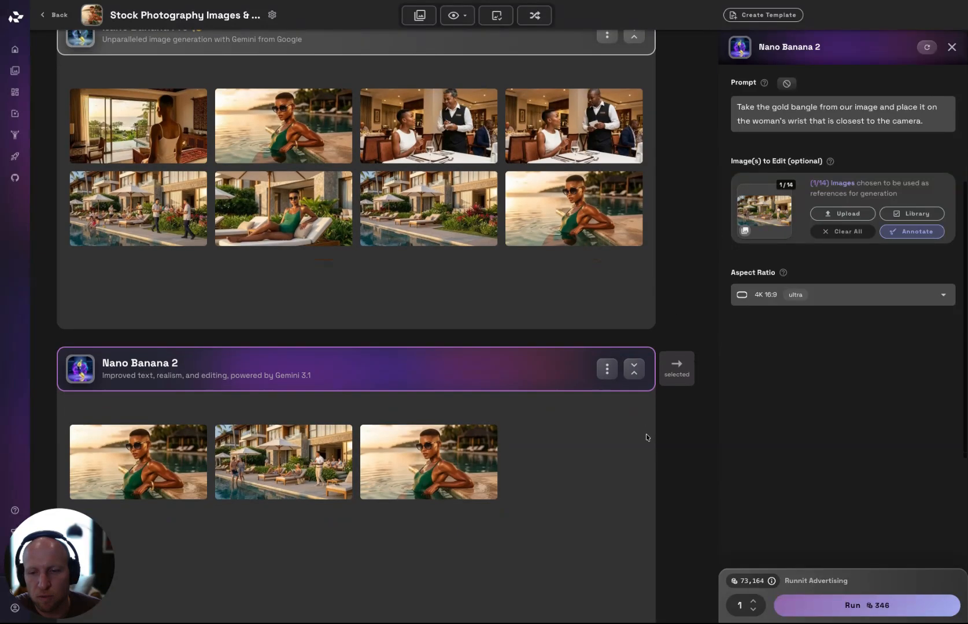
pyautogui.click(326, 378)
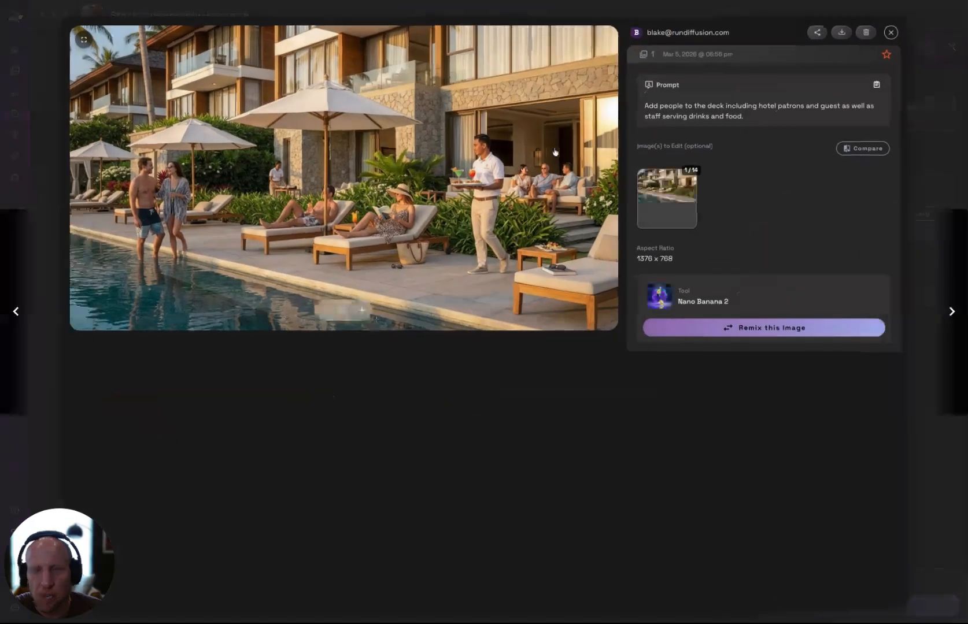
pyautogui.click(850, 149)
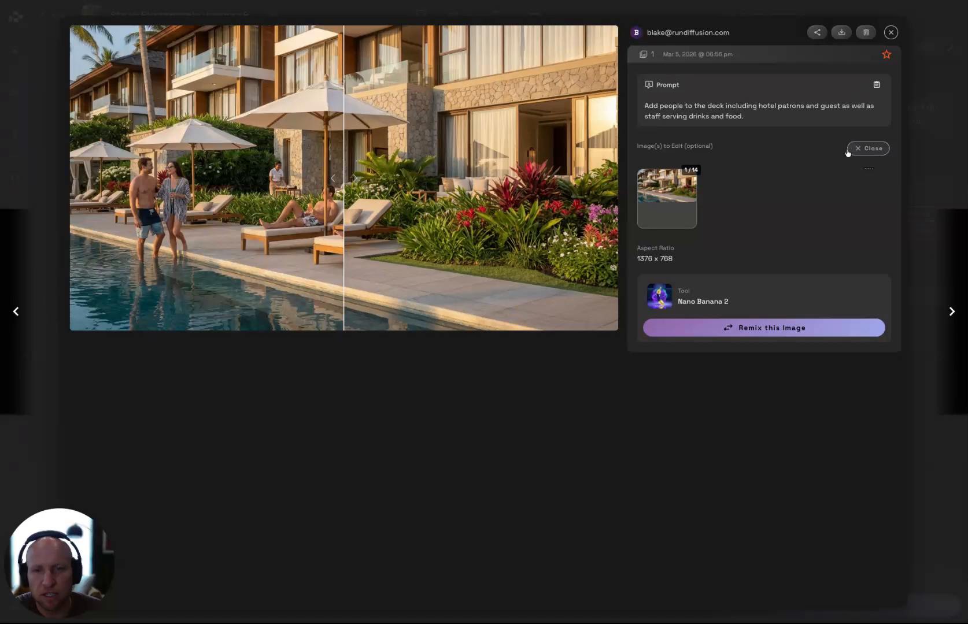
pyautogui.moveTo(331, 135); pyautogui.dragTo(802, 120)
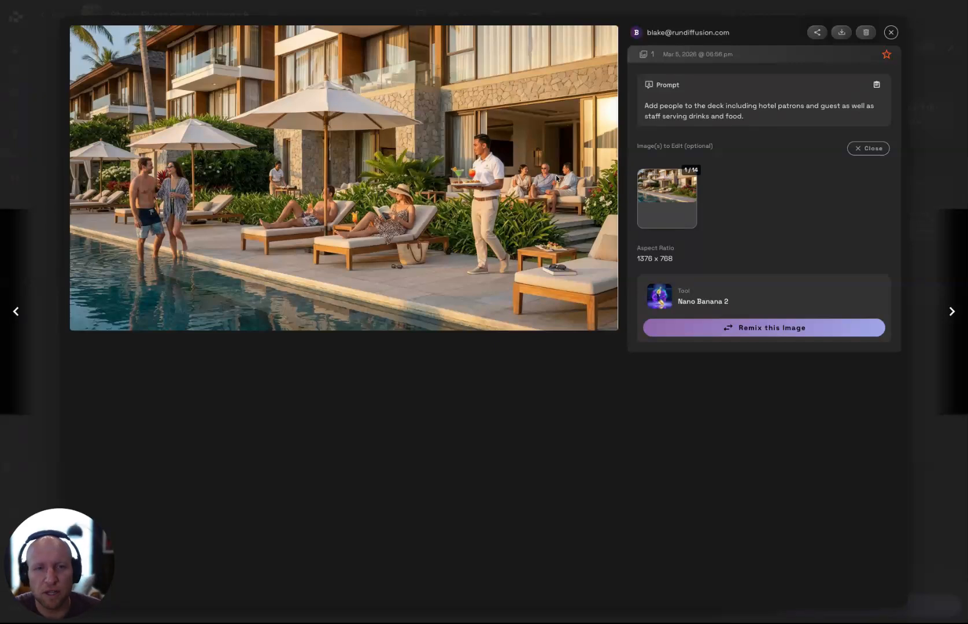
pyautogui.click(891, 32)
# Compare the Nano Banana 2 gold bangle image with its first reference image, Result 1, and close it.
pyautogui.click(133, 405)
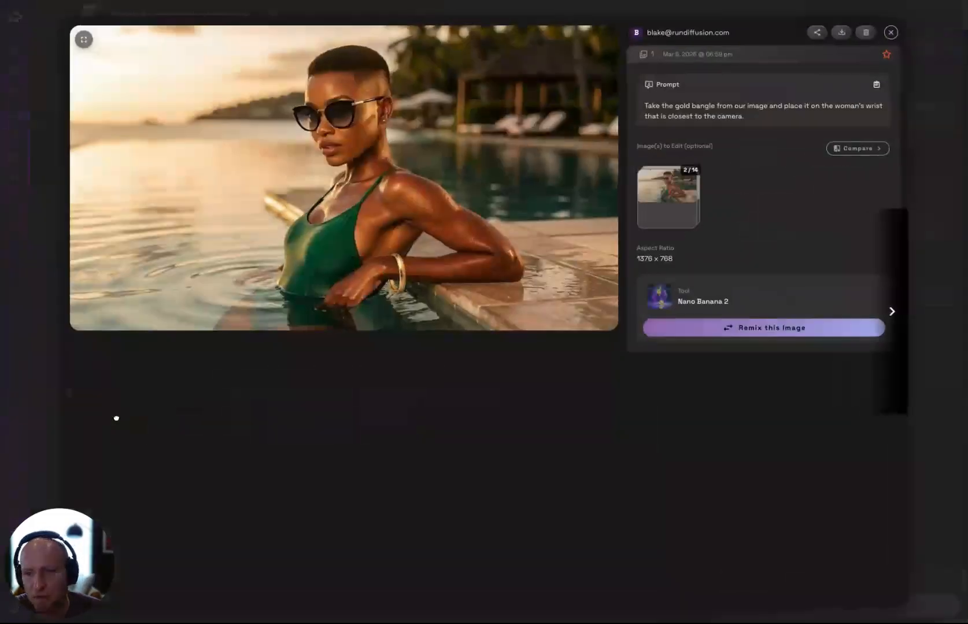
pyautogui.click(857, 149)
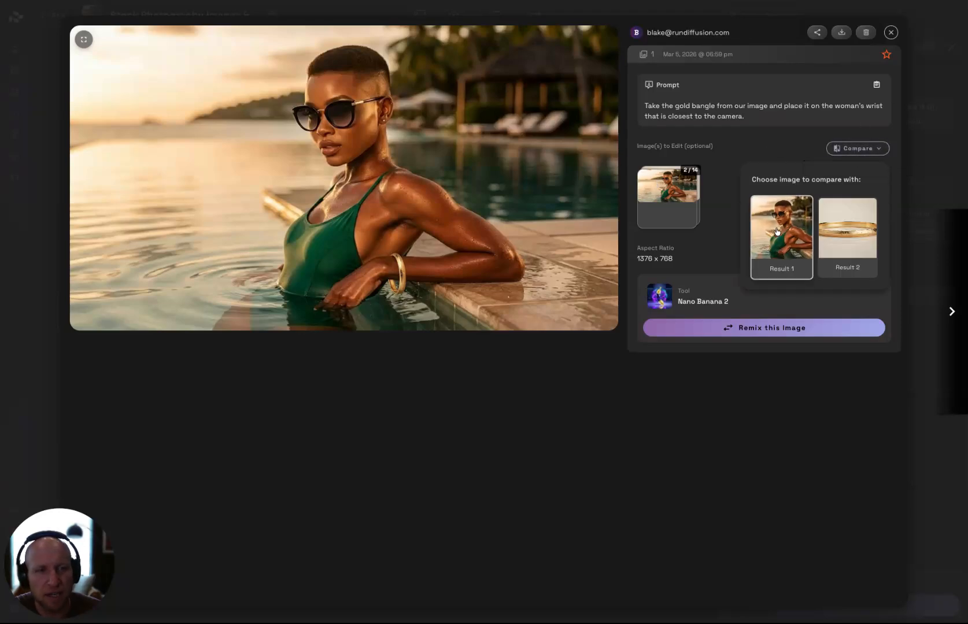
pyautogui.click(782, 228)
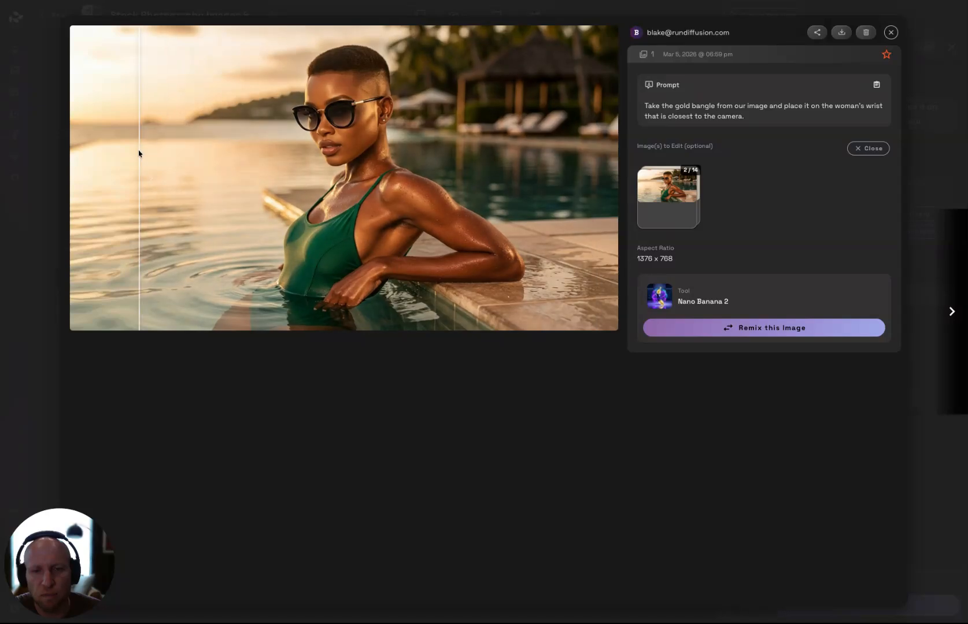
pyautogui.click(891, 32)
# Expand the Magnific Upscaler section on the board and select the tool to load its upscaling settings.
pyautogui.scroll(-2, 641, 367)
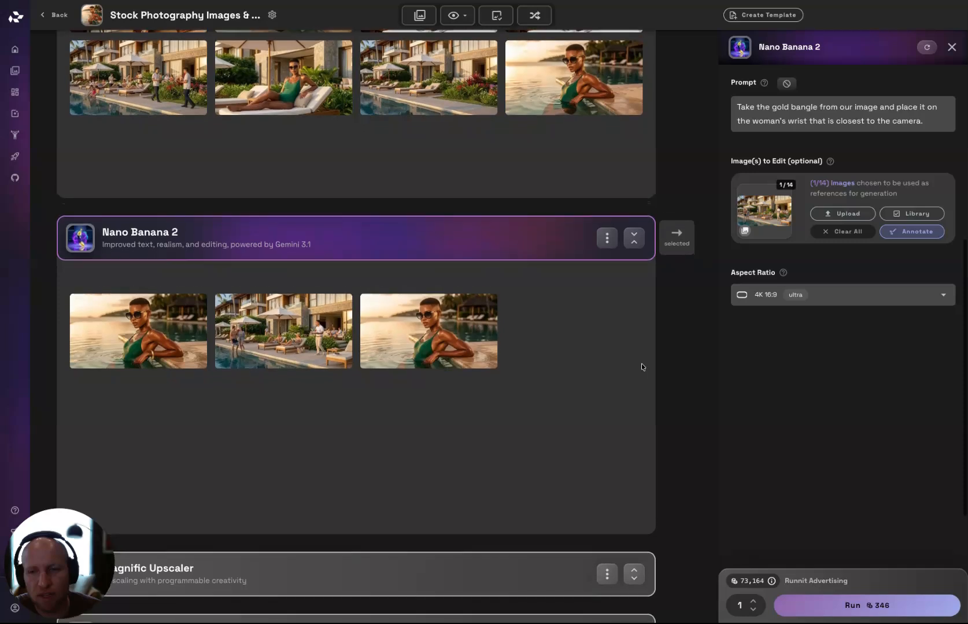
pyautogui.scroll(-4, 682, 410)
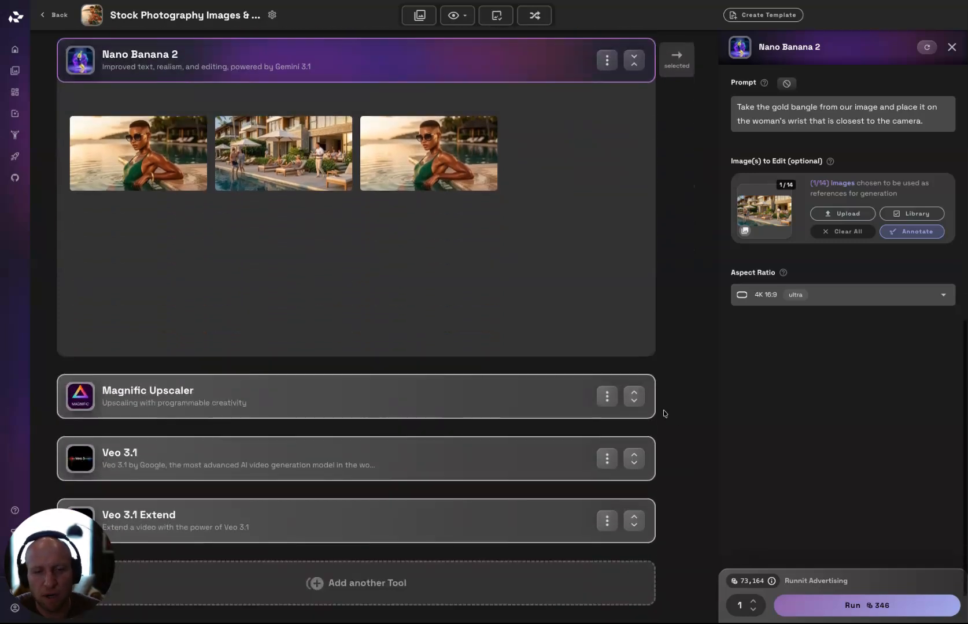
pyautogui.click(633, 395)
pyautogui.scroll(3, 700, 311)
pyautogui.scroll(-3, 698, 309)
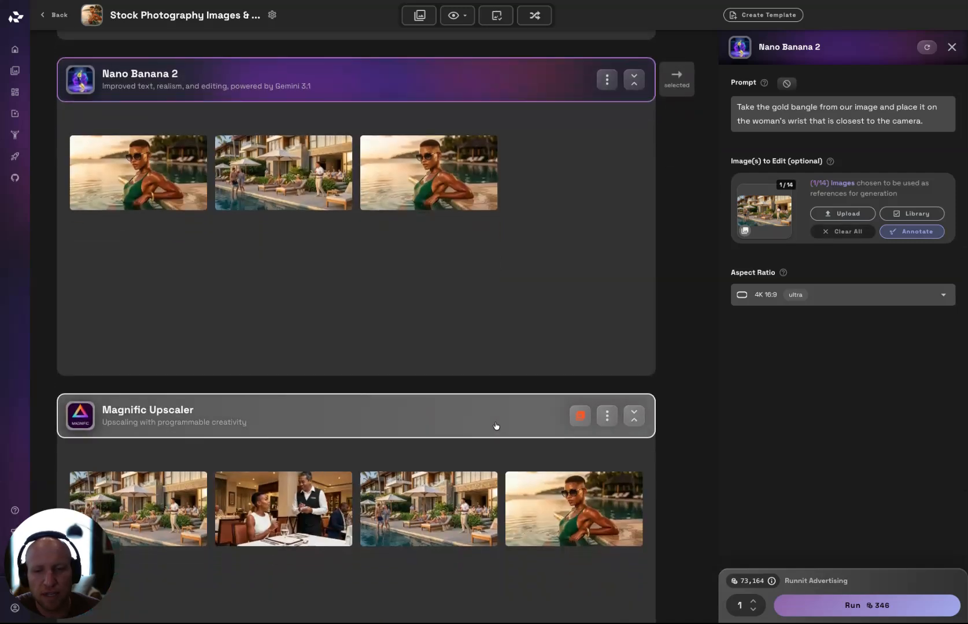
pyautogui.click(495, 427)
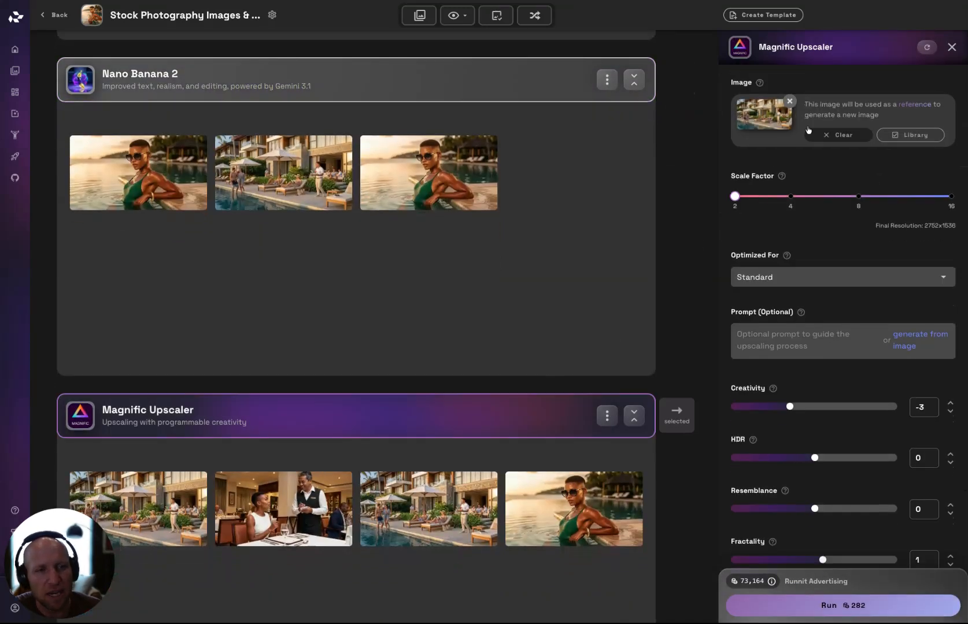
# Clear the upscaler's source image, try a scale factor of 16, and set it back to 2.
pyautogui.click(825, 136)
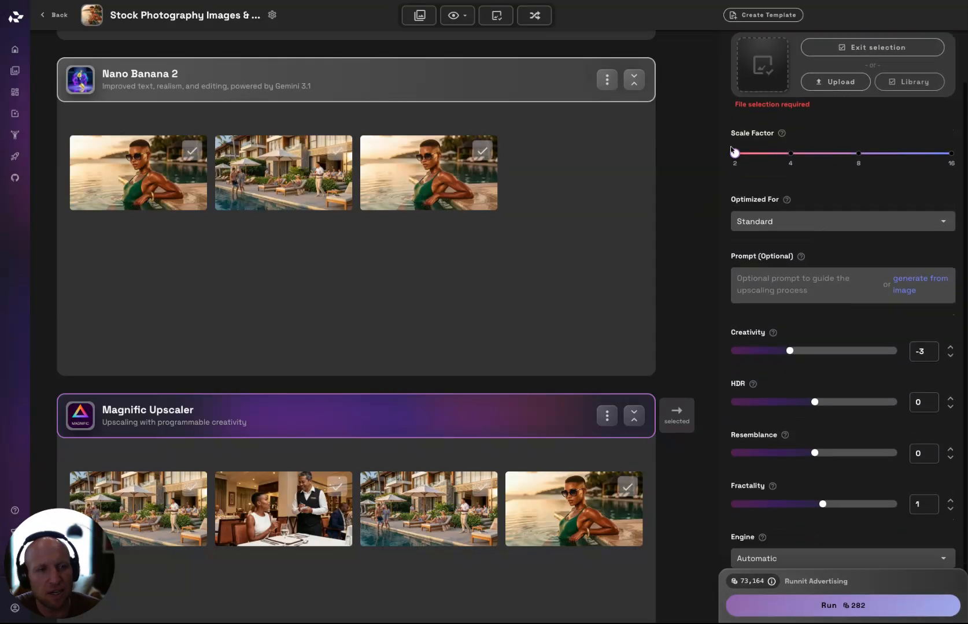
pyautogui.moveTo(735, 153); pyautogui.dragTo(930, 154)
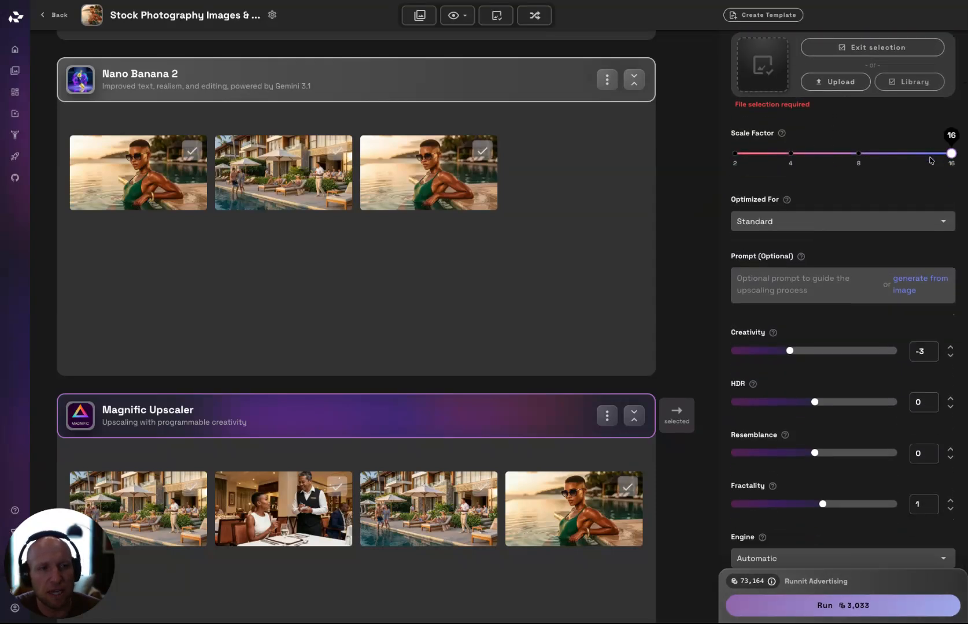
pyautogui.moveTo(949, 161); pyautogui.dragTo(733, 156)
pyautogui.click(800, 167)
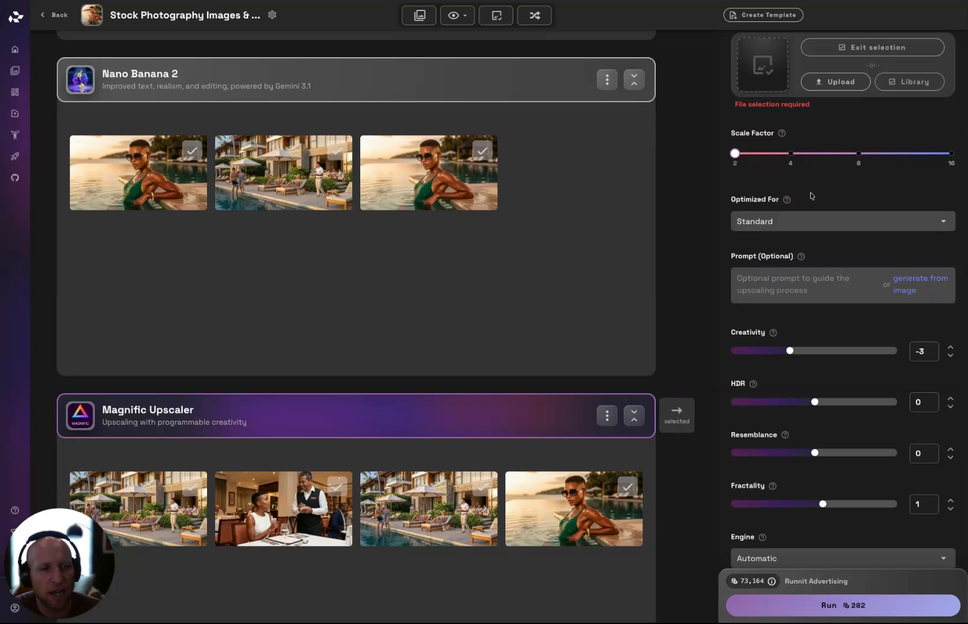
# Choose the Nano Banana 2 poolside image of the woman in the green swimsuit as the upscaler's source image.
pyautogui.scroll(-2, 817, 260)
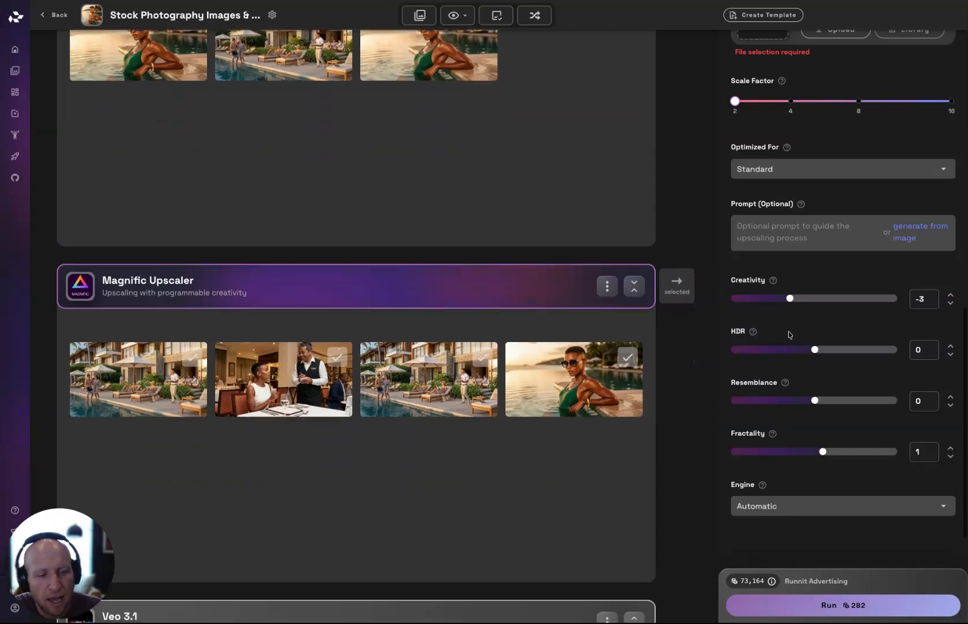
pyautogui.scroll(3, 789, 335)
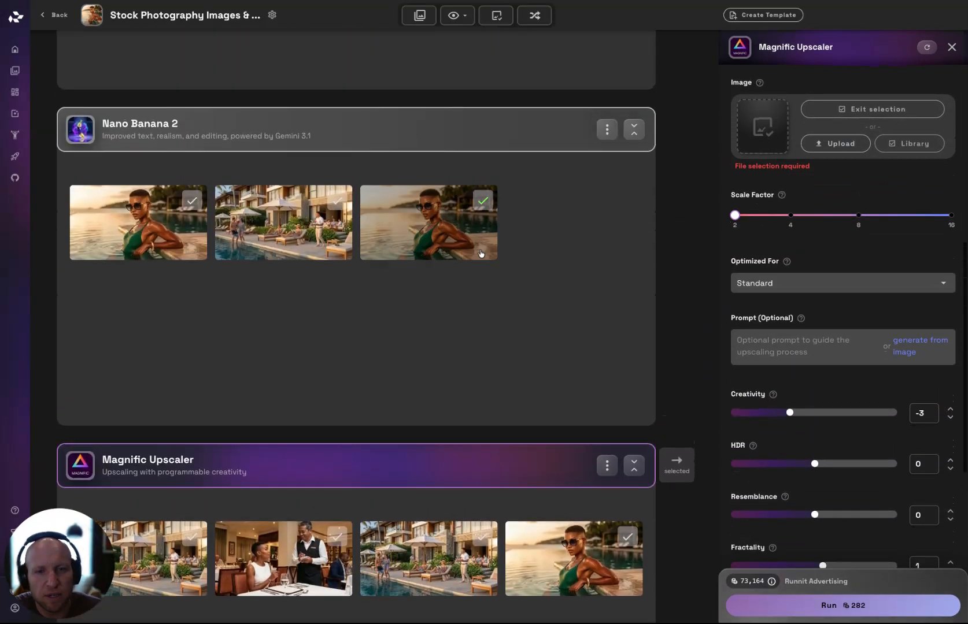
pyautogui.click(772, 153)
pyautogui.scroll(-1, 704, 329)
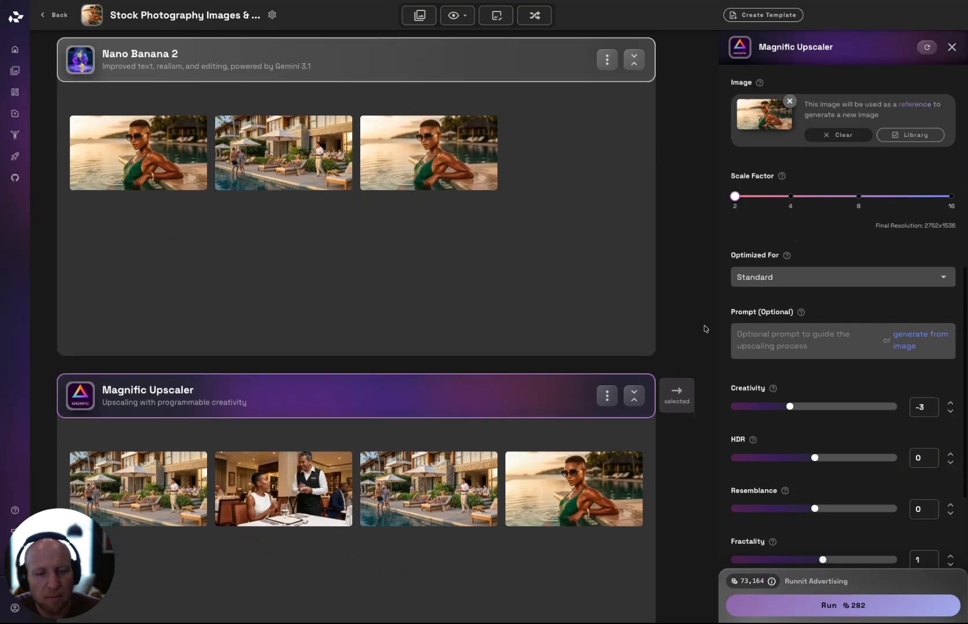
# Check the upscaled gold bangle image's settings, compare it with its original, and close it.
pyautogui.click(566, 466)
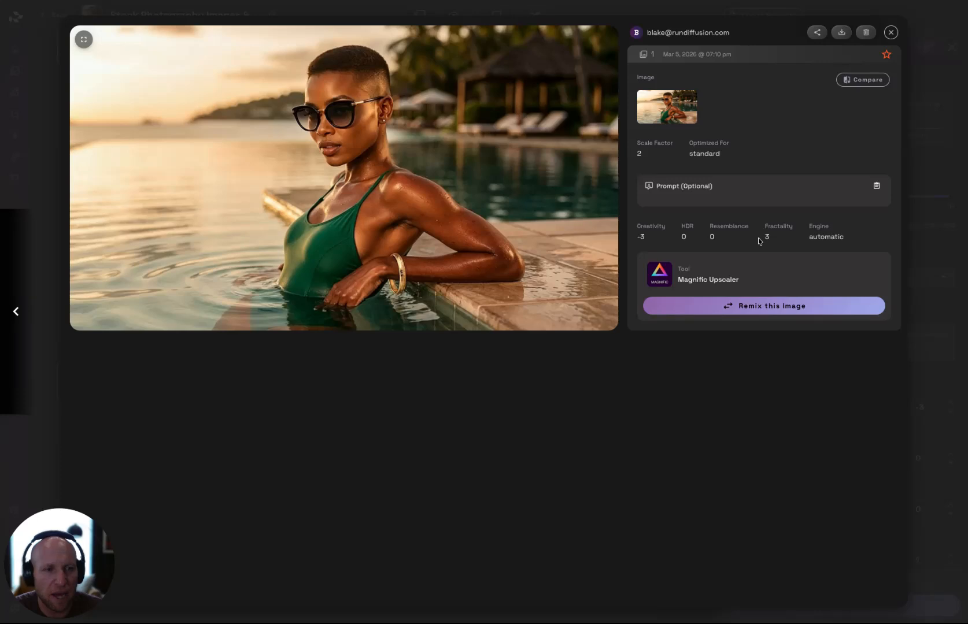
pyautogui.click(861, 81)
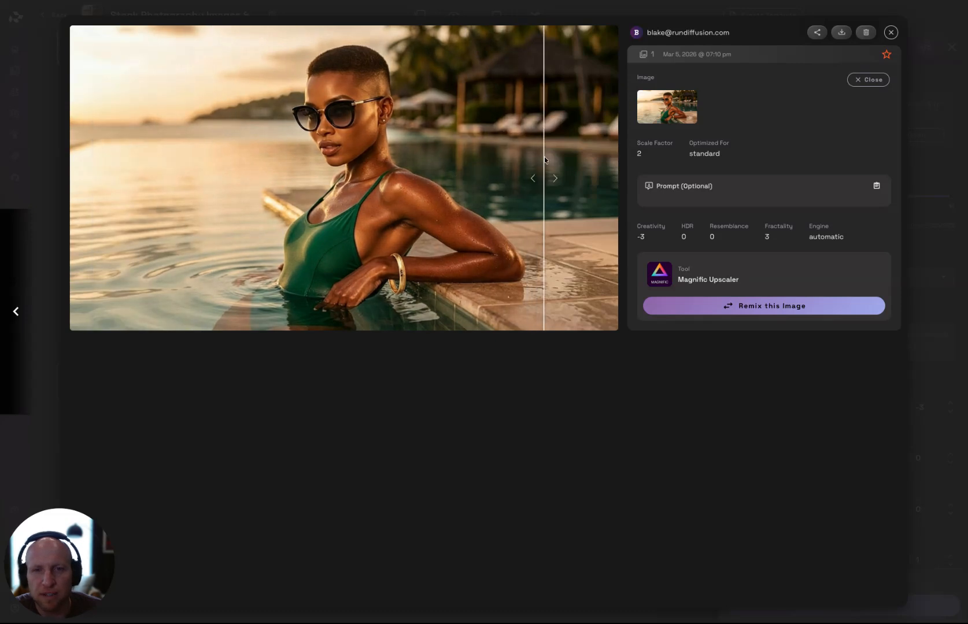
pyautogui.click(891, 32)
# Check the settings of the pool deck image upscaled with creativity 2, compare it with its original, and close it.
pyautogui.scroll(-2, 526, 371)
pyautogui.click(439, 381)
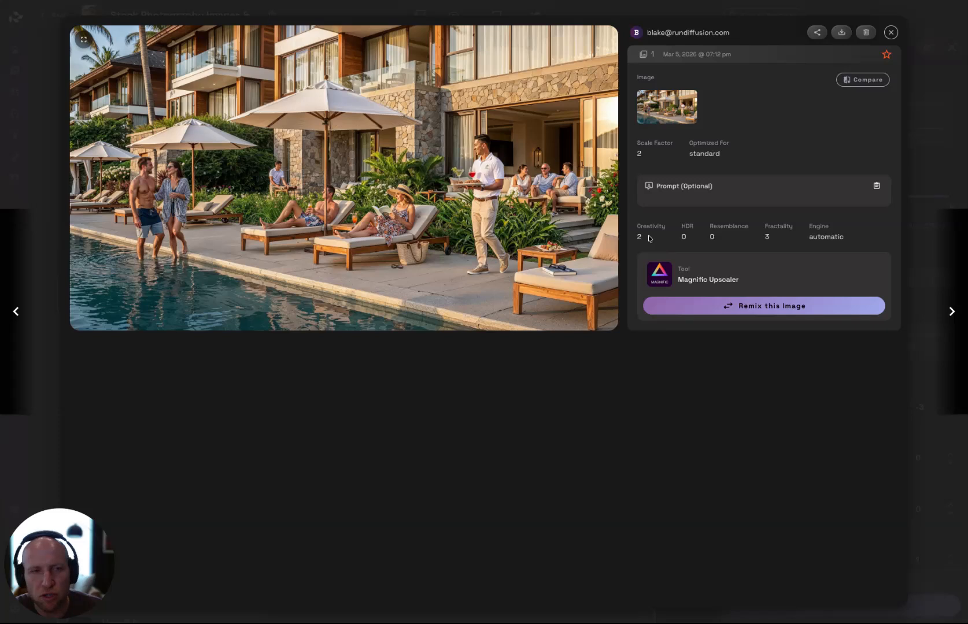
pyautogui.click(866, 81)
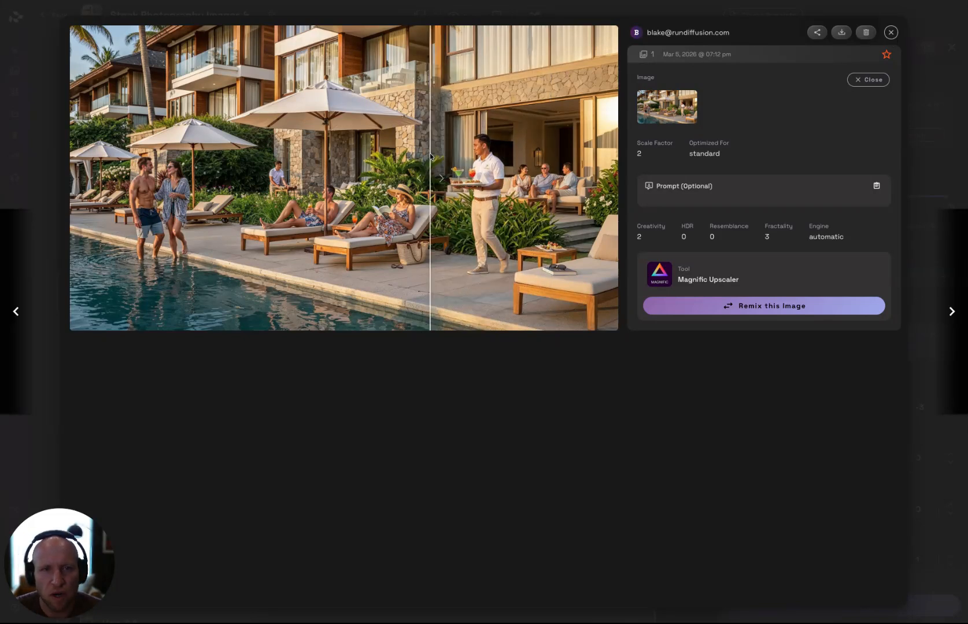
pyautogui.click(891, 32)
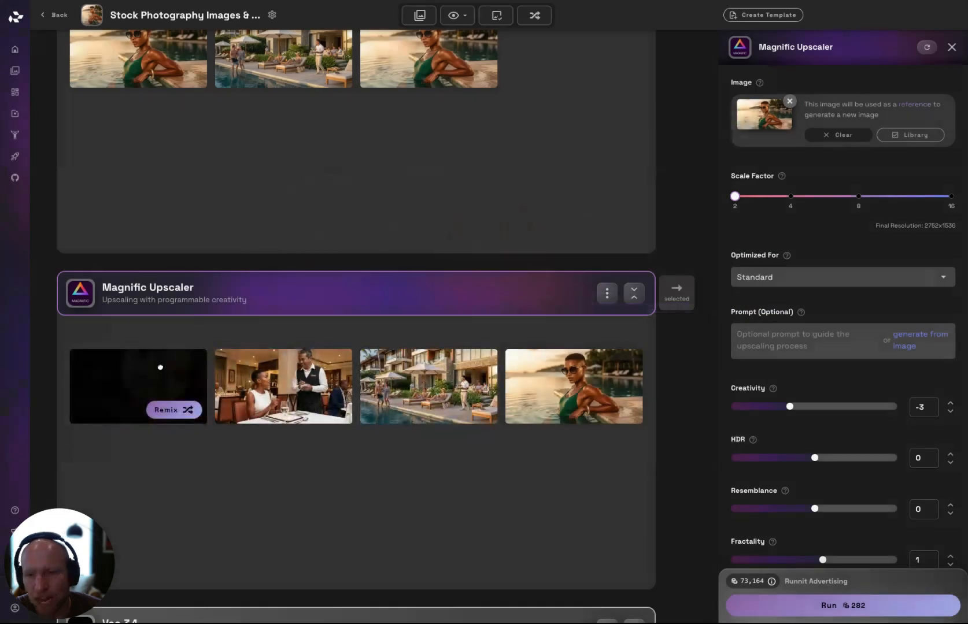
# Open the pool deck image upscaled with creativity -3, compare it with its original, and close it.
pyautogui.click(160, 368)
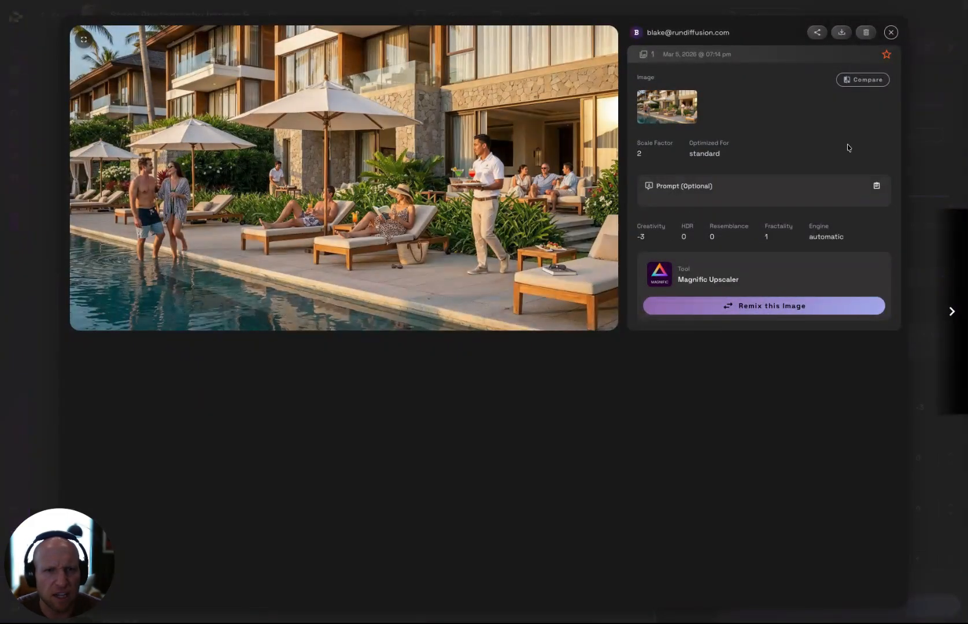
pyautogui.click(864, 80)
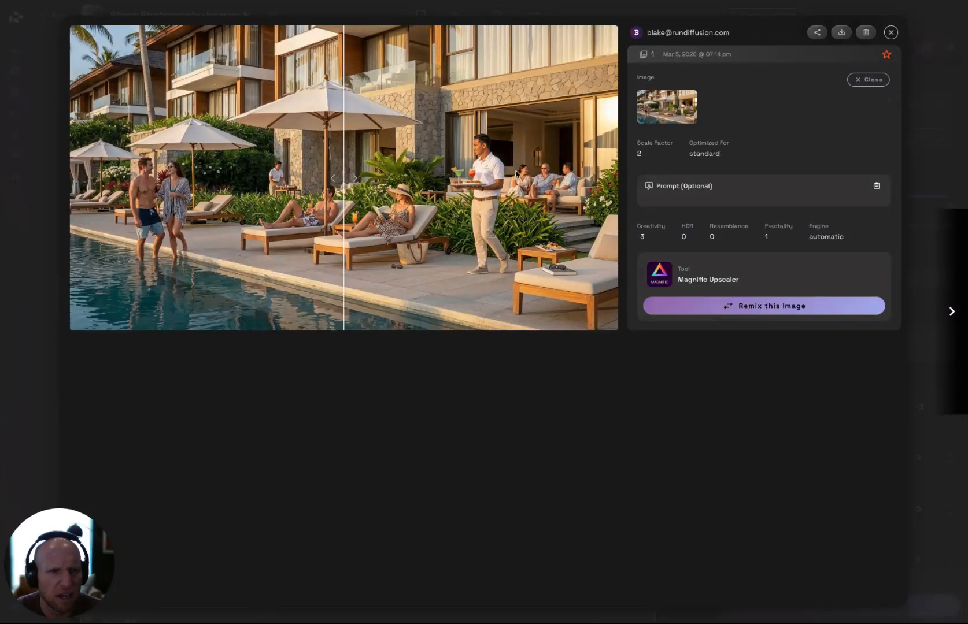
pyautogui.click(891, 32)
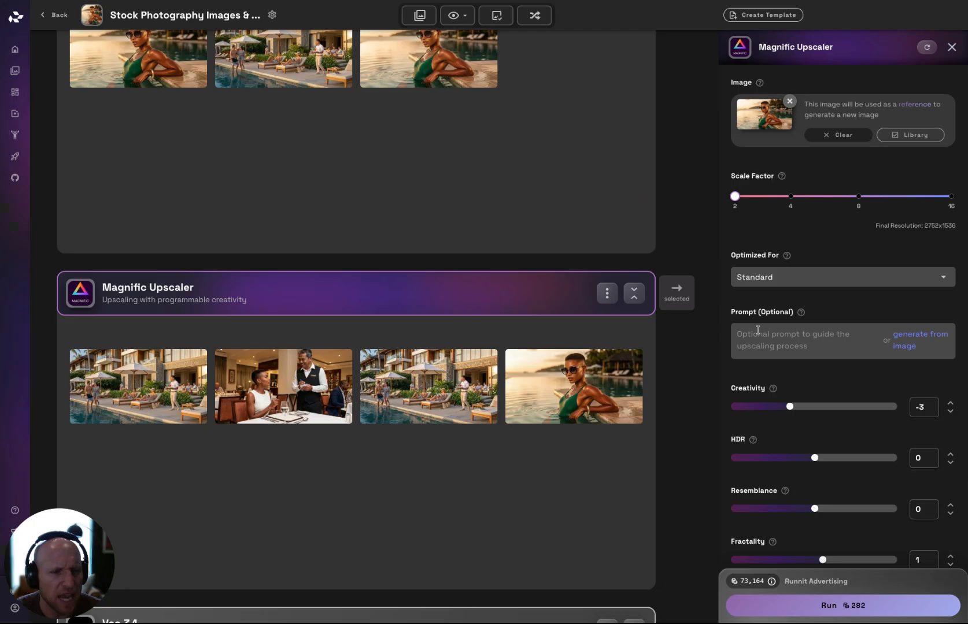
# Reopen the creativity -3 pool deck upscale, reveal nearly all of the upscaled version over its original, and return to the board.
pyautogui.click(140, 382)
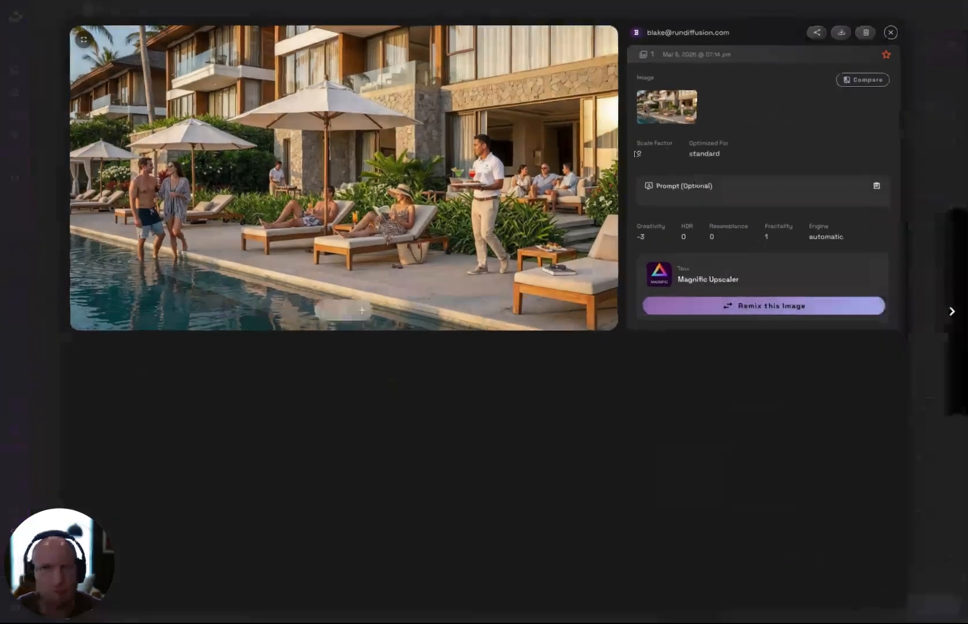
pyautogui.click(863, 80)
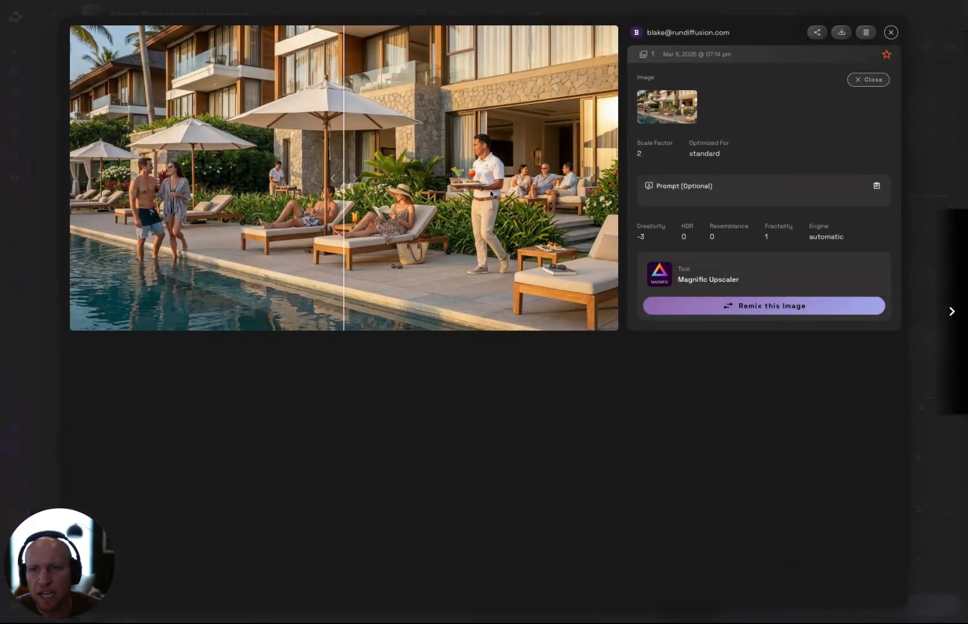
pyautogui.moveTo(343, 177); pyautogui.dragTo(480, 98)
pyautogui.moveTo(597, 102); pyautogui.dragTo(608, 104)
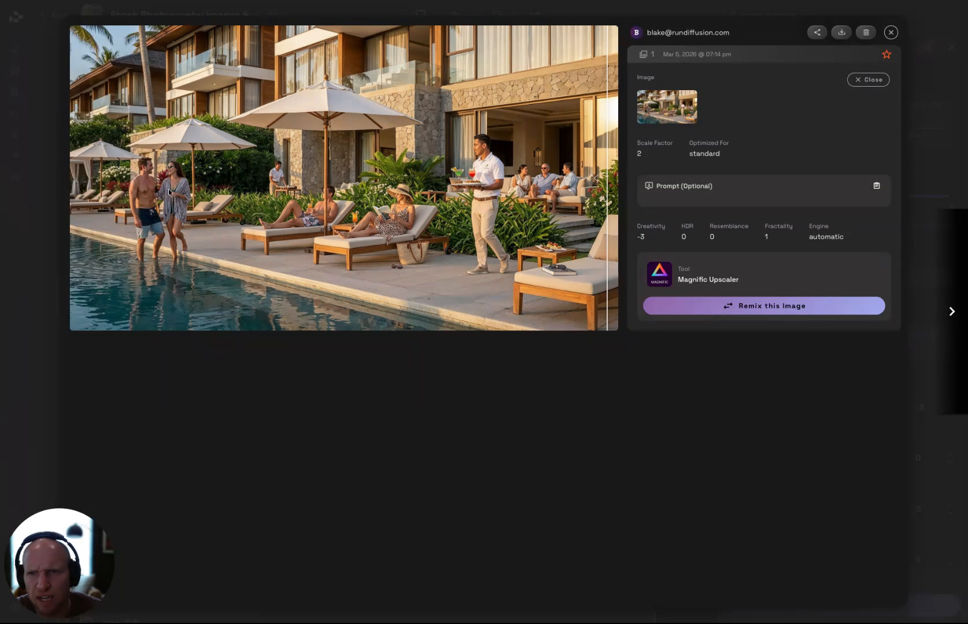
pyautogui.click(890, 32)
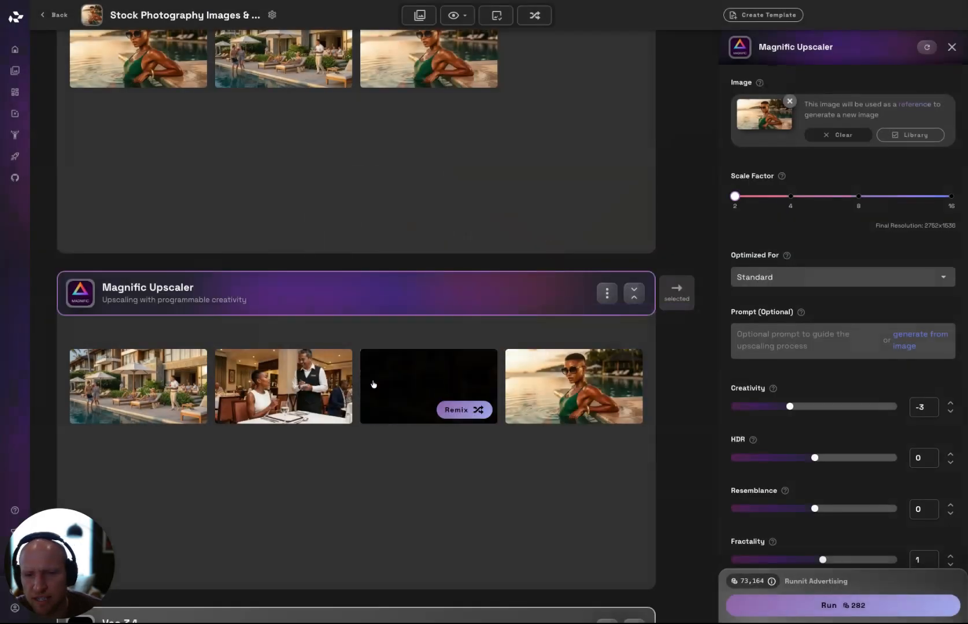
# Check the settings of the upscaled restaurant image with the waiter, compare it with its original, and close it.
pyautogui.click(315, 376)
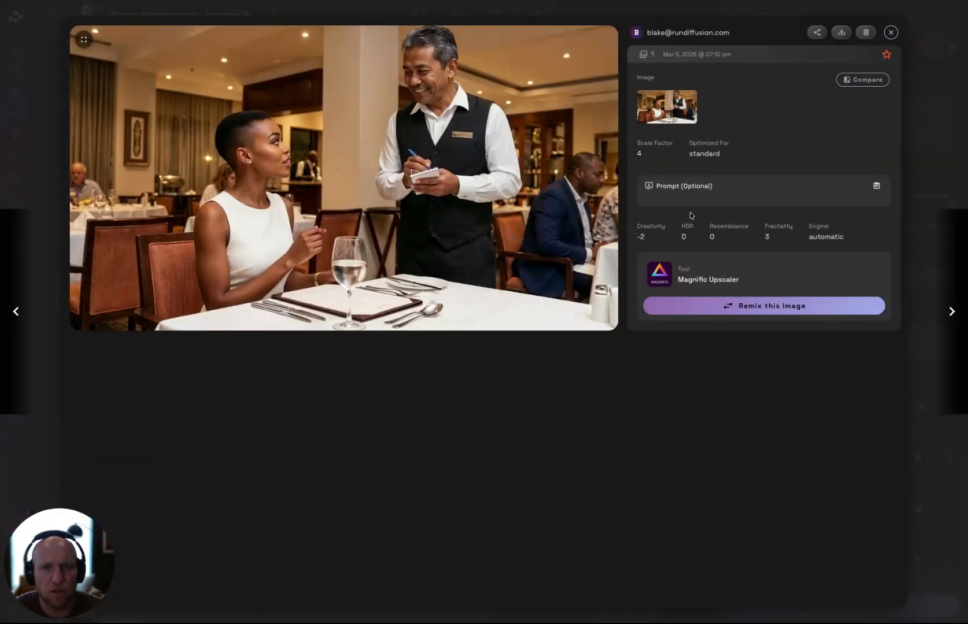
pyautogui.click(863, 80)
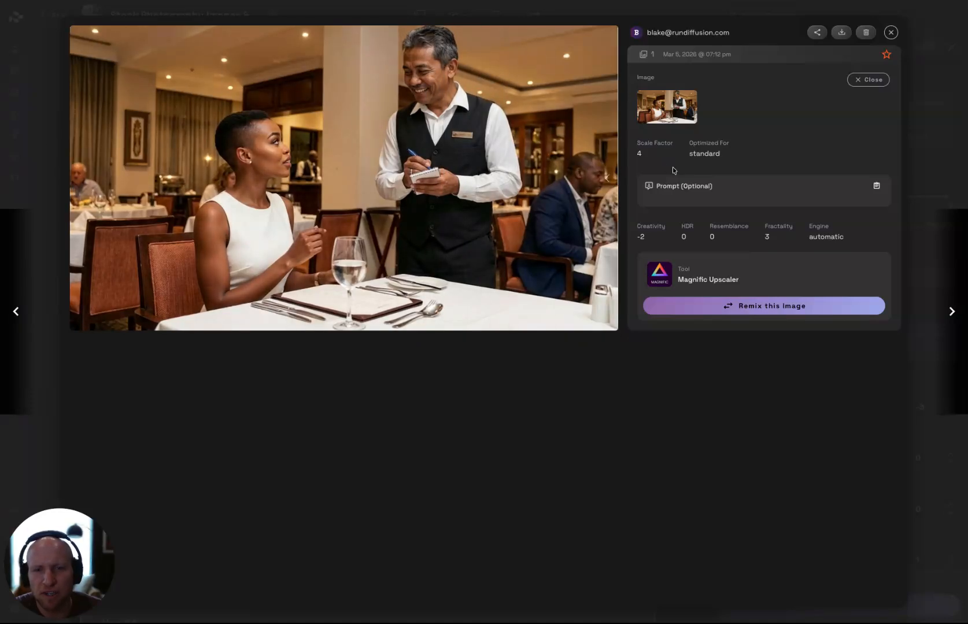
pyautogui.click(891, 33)
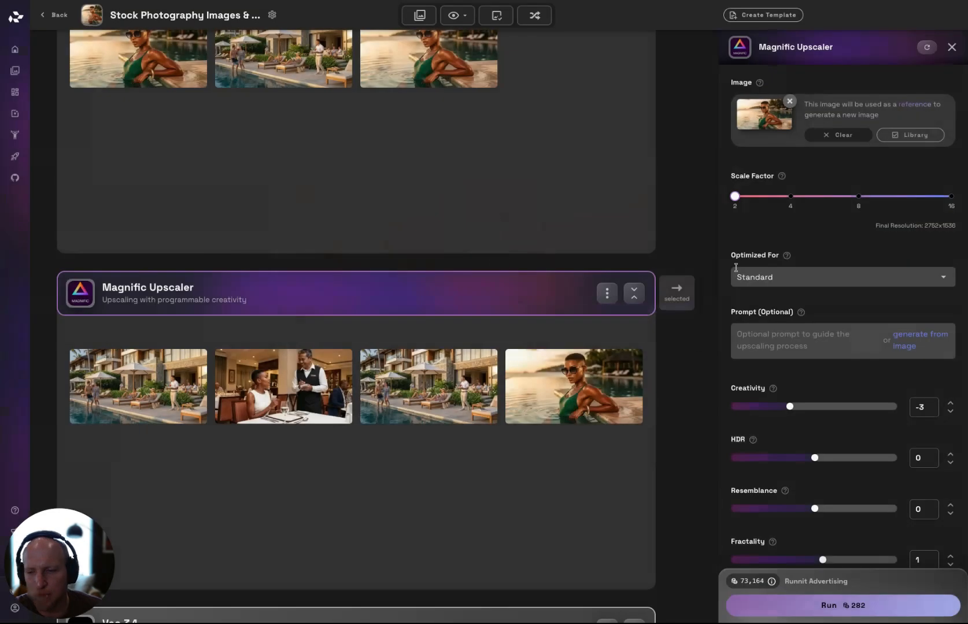
# Expand the Veo 3.1 tool below Magnific Upscaler and examine its prompt, start frame, and end frame settings.
pyautogui.scroll(-3, 698, 423)
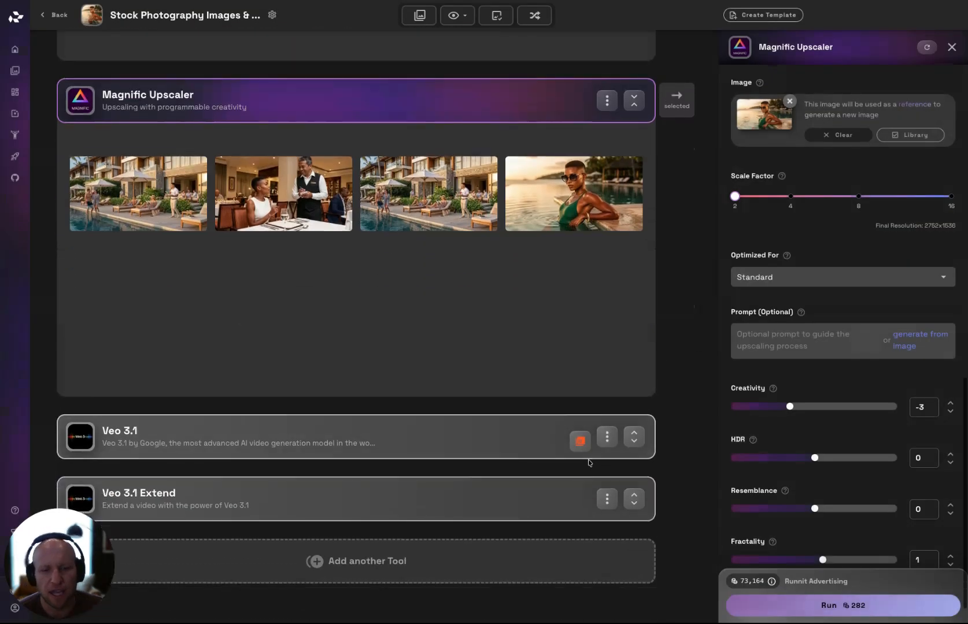
pyautogui.click(634, 438)
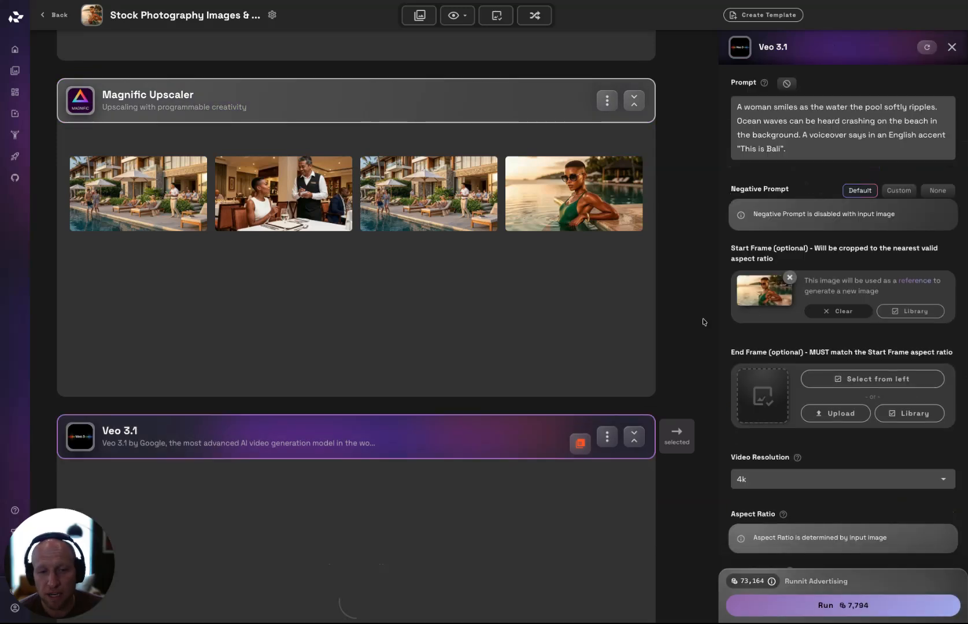
pyautogui.scroll(-1, 705, 318)
pyautogui.scroll(6, 675, 216)
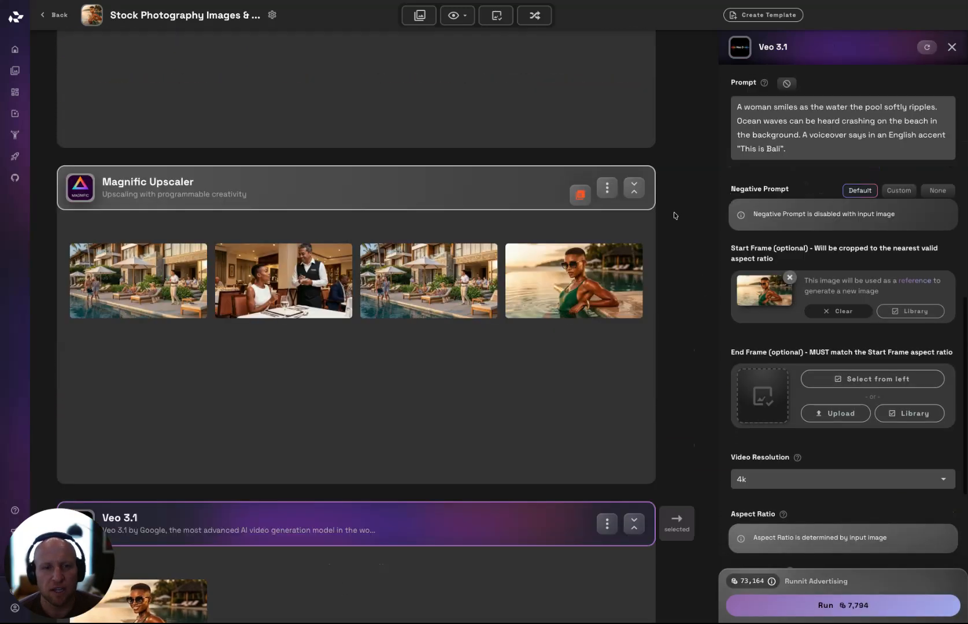
pyautogui.scroll(-2, 674, 216)
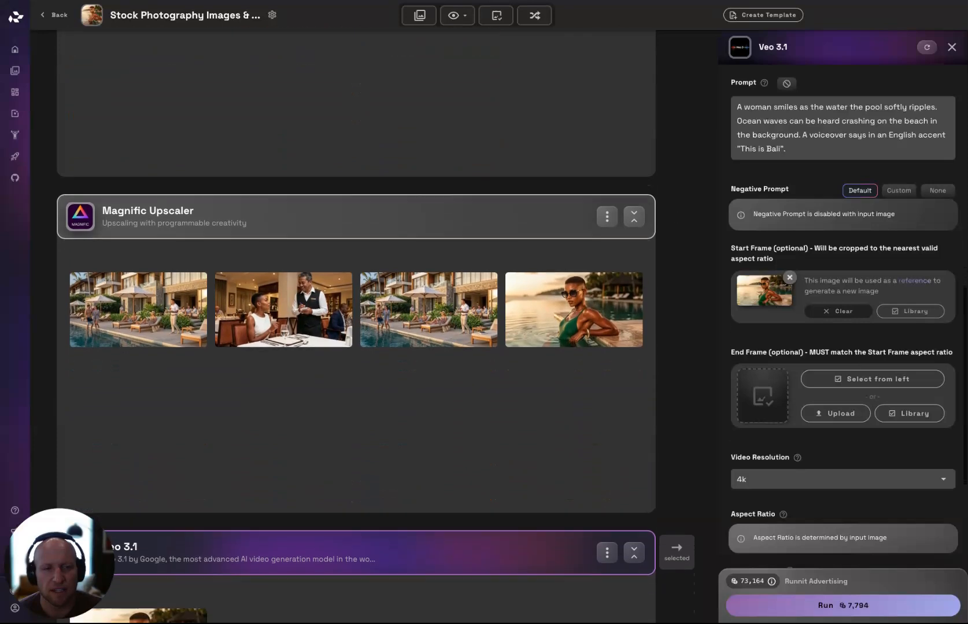
pyautogui.scroll(-1, 688, 269)
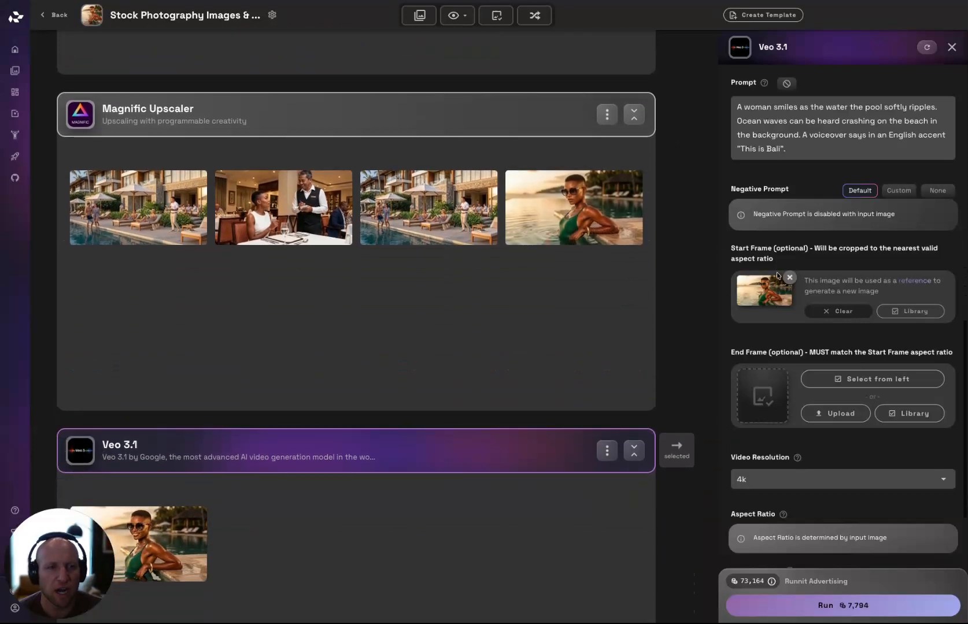
pyautogui.scroll(-1, 689, 269)
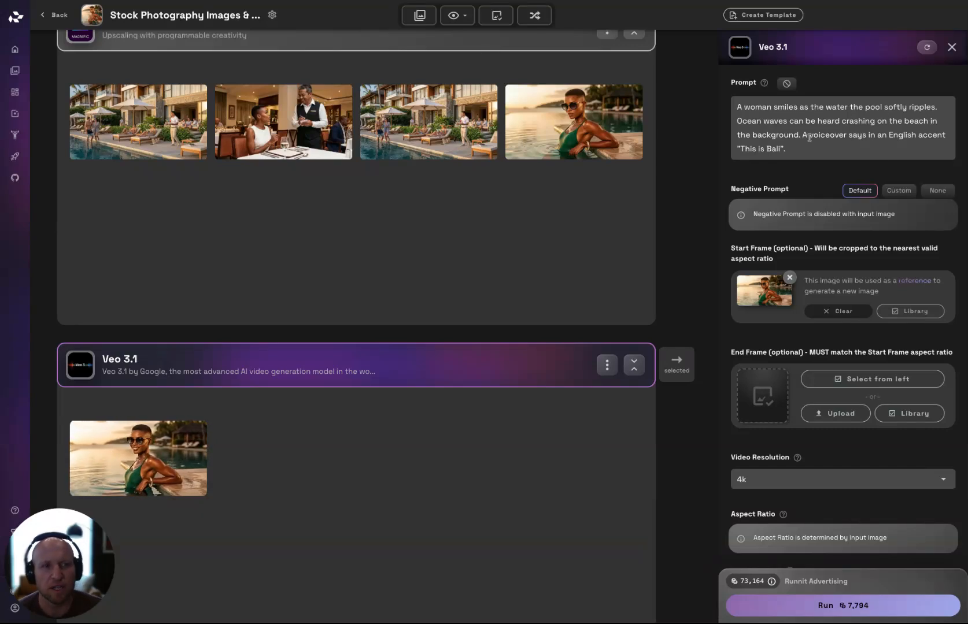
pyautogui.scroll(-1, 825, 148)
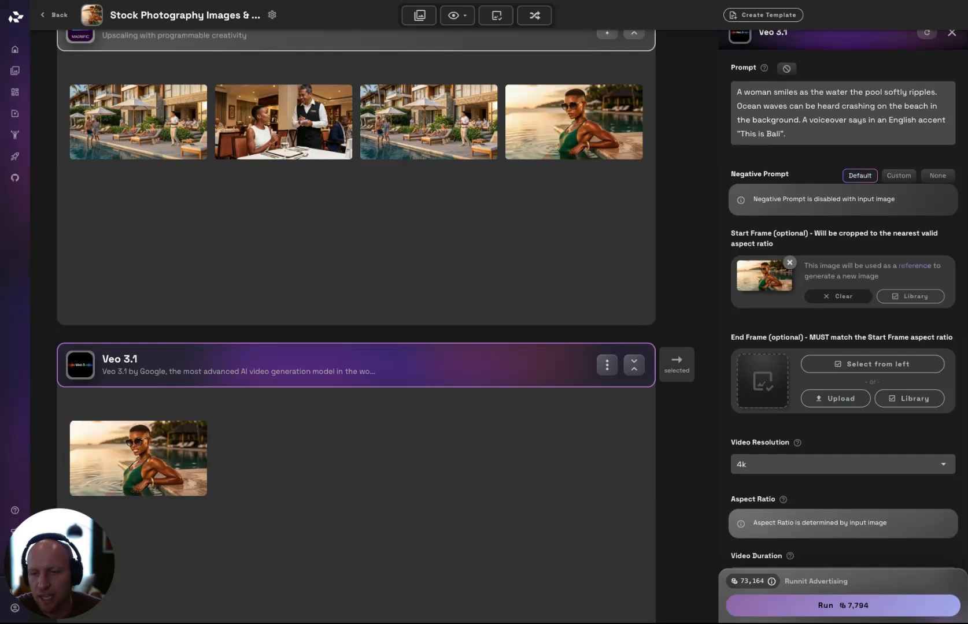
pyautogui.scroll(-2, 258, 383)
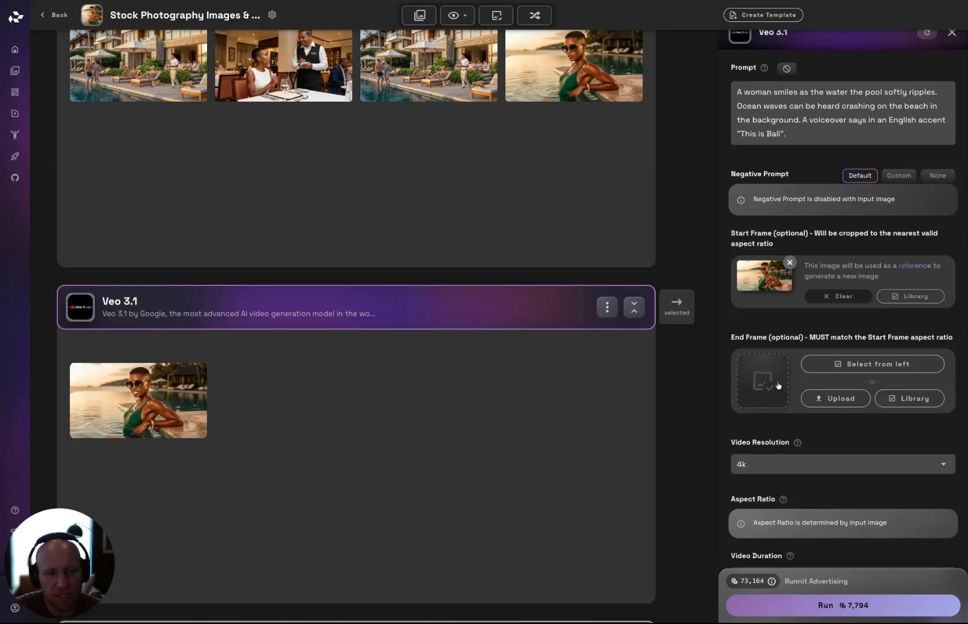
pyautogui.moveTo(688, 298)
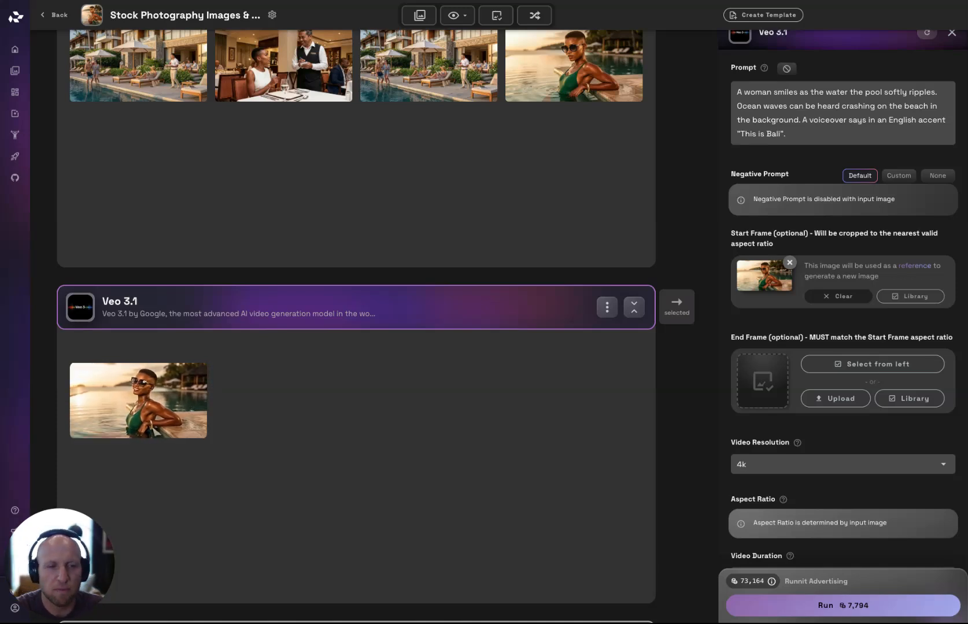
# Check the available video resolution and video duration options for Veo 3.1, leaving both selections as they are.
pyautogui.scroll(-2, 781, 397)
pyautogui.click(781, 396)
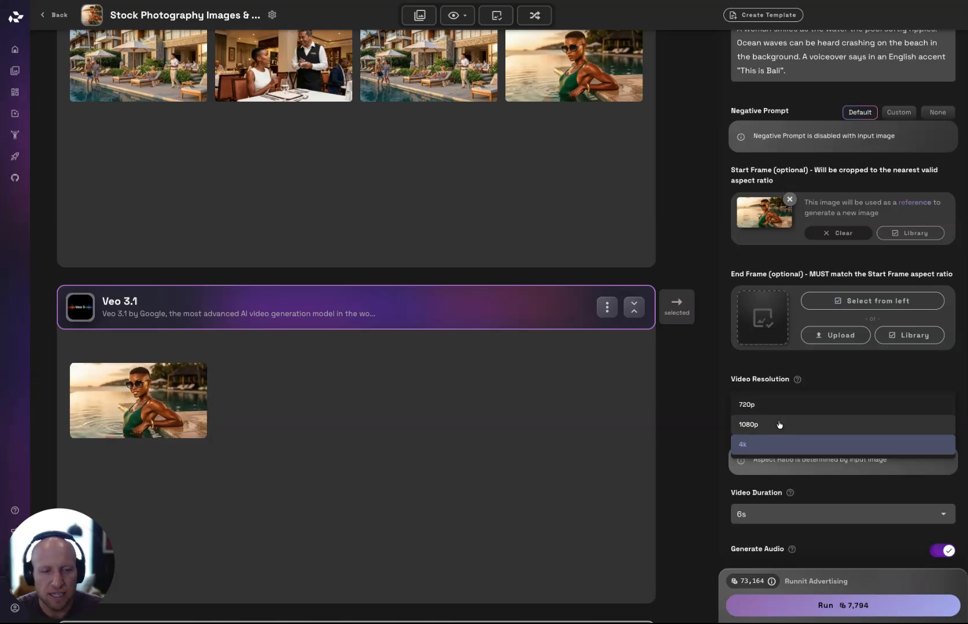
pyautogui.click(715, 405)
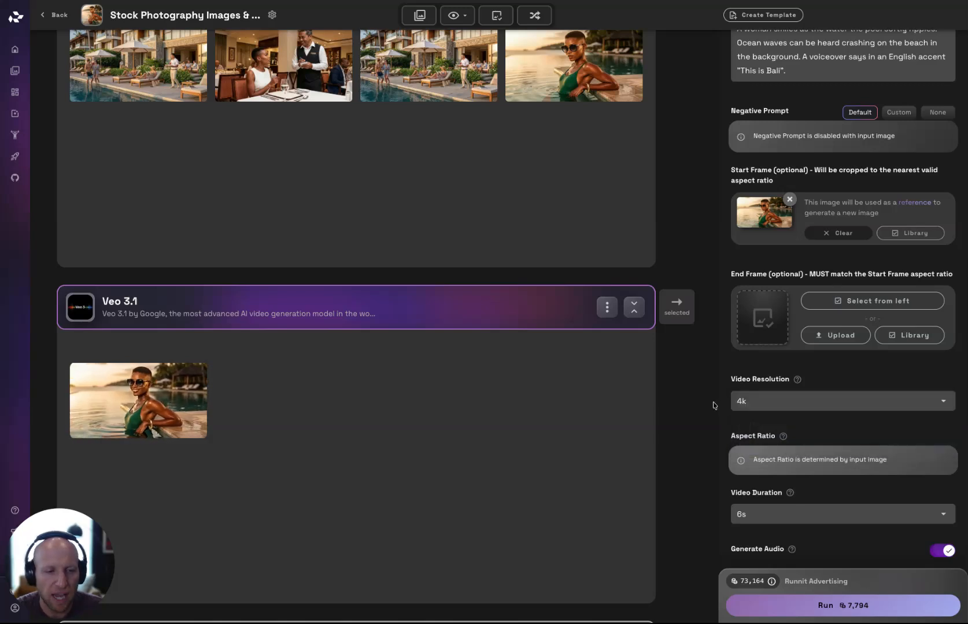
pyautogui.scroll(-1, 769, 462)
pyautogui.click(770, 463)
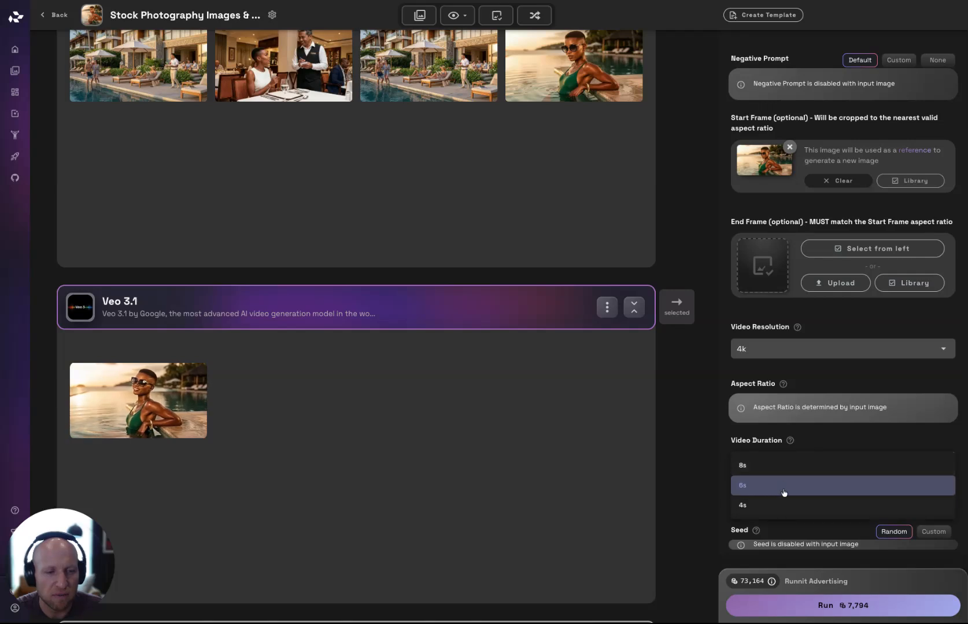
pyautogui.click(716, 444)
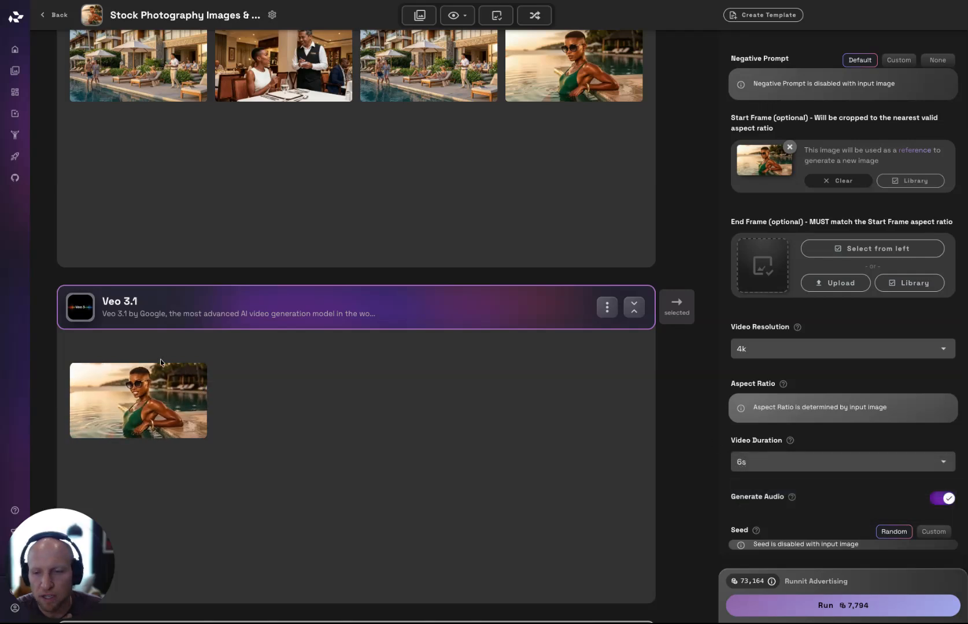
# Open the video generated with Veo 3.1, watch it alongside its settings, and close it.
pyautogui.click(140, 393)
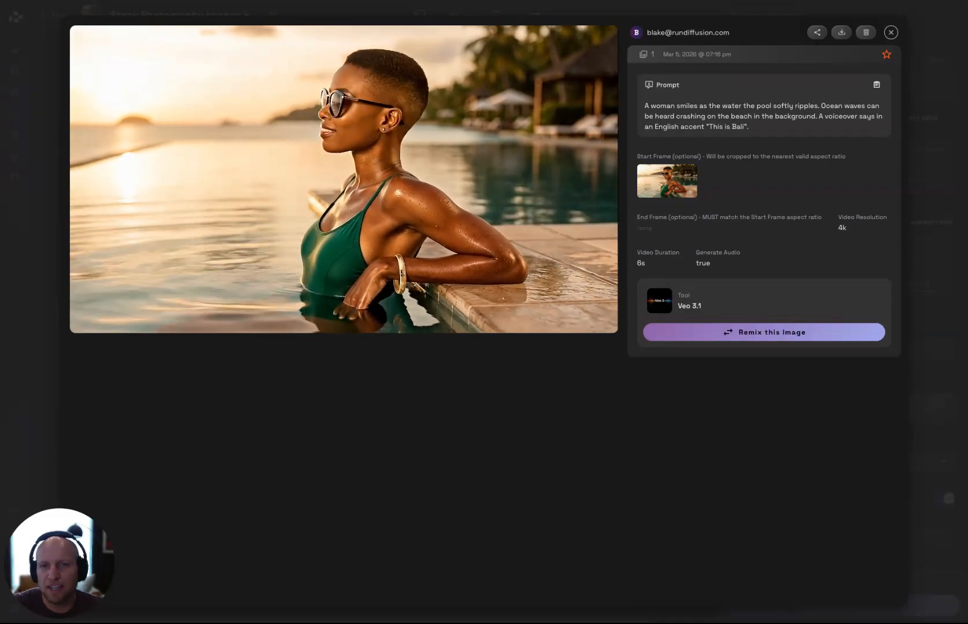
pyautogui.click(891, 33)
# Expand the Veo 3.1 Extend tool, watch its extended video of the woman in the pool, and close it.
pyautogui.scroll(-3, 666, 361)
pyautogui.scroll(-2, 665, 361)
pyautogui.click(512, 477)
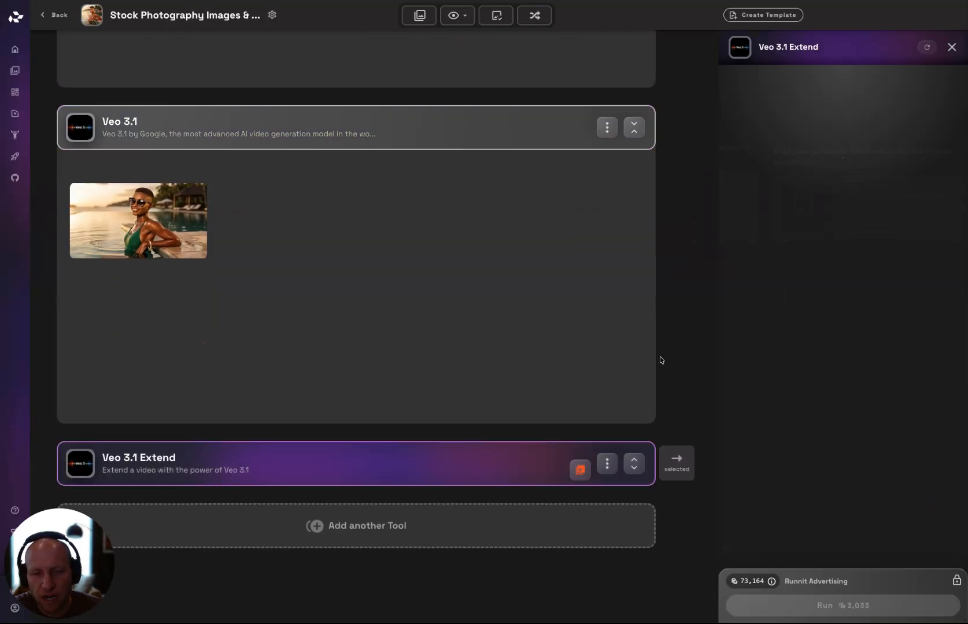
pyautogui.click(636, 463)
pyautogui.scroll(-3, 695, 372)
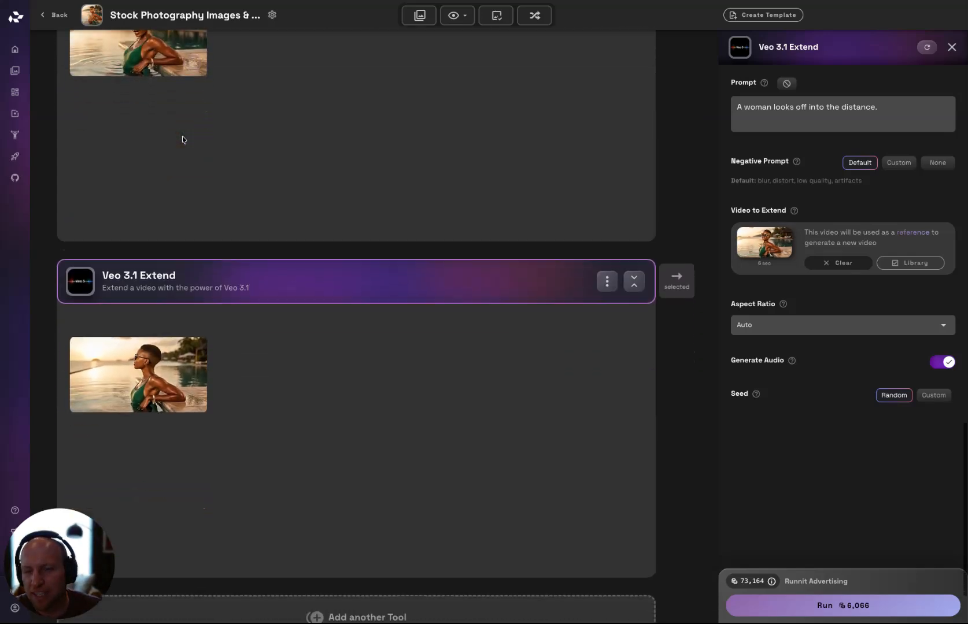
pyautogui.click(152, 347)
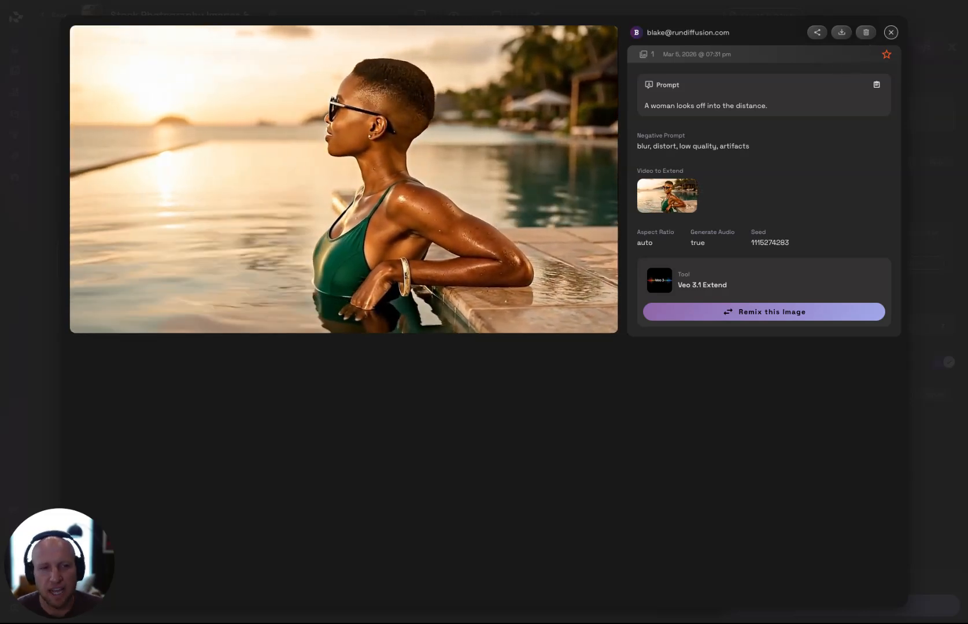
pyautogui.click(890, 32)
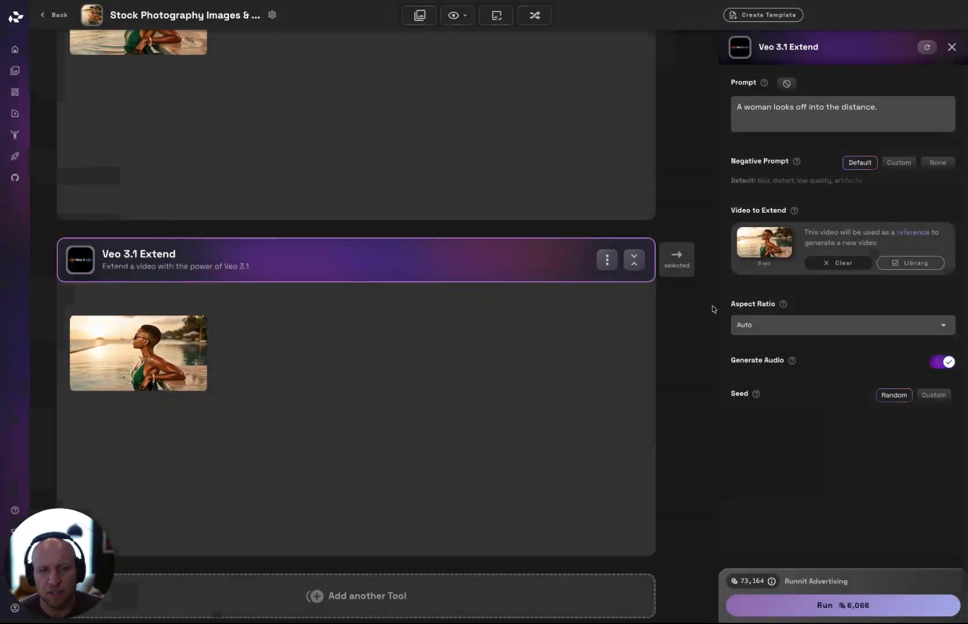
# Reopen the original Veo 3.1 pool video to watch it, close it, and return to the Flux 2 Pro tool at the start of the board.
pyautogui.scroll(1, 449, 333)
pyautogui.scroll(4, 491, 178)
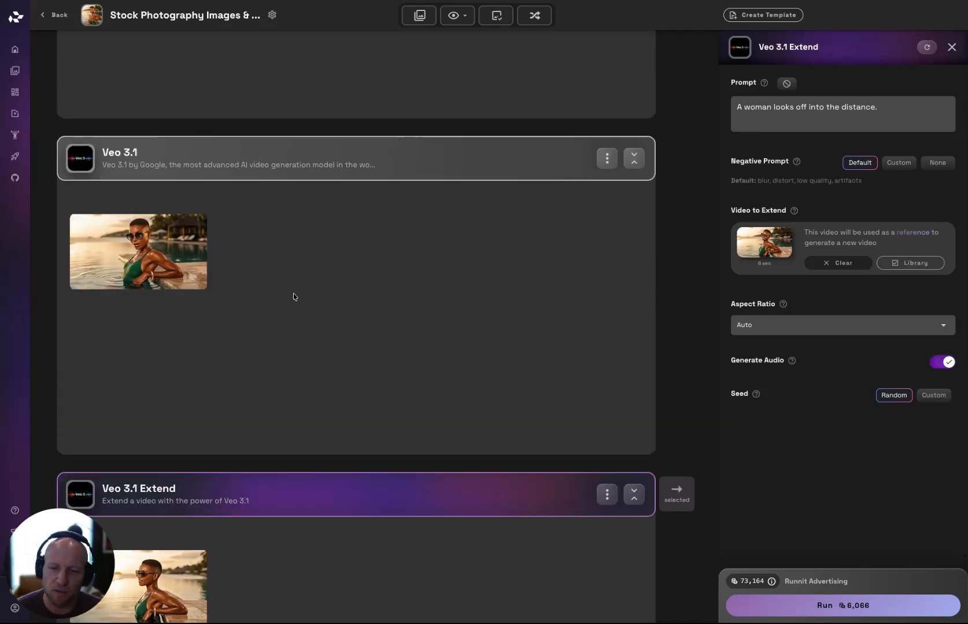
pyautogui.scroll(-4, 687, 399)
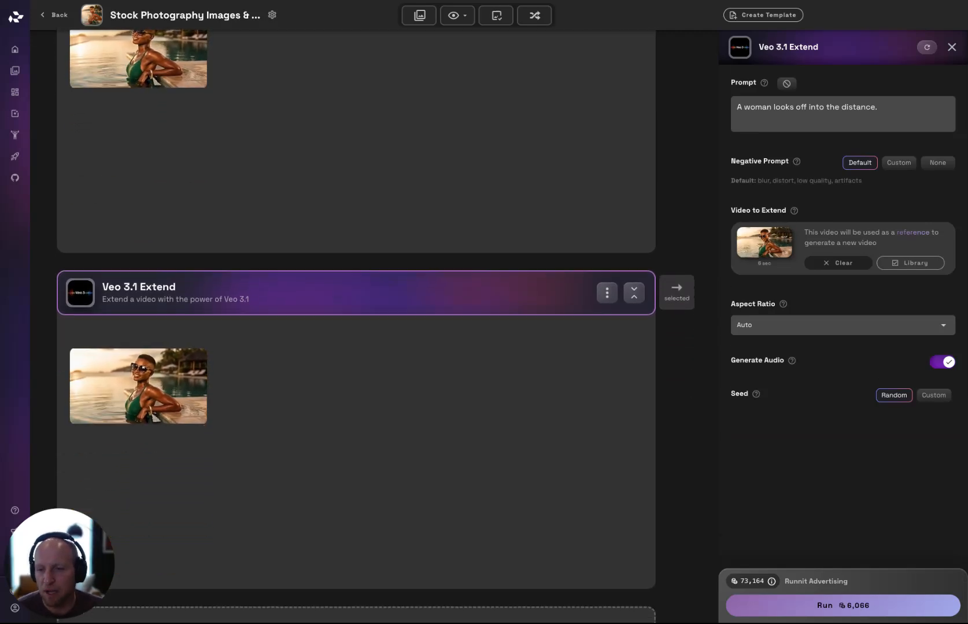
pyautogui.scroll(2, 337, 137)
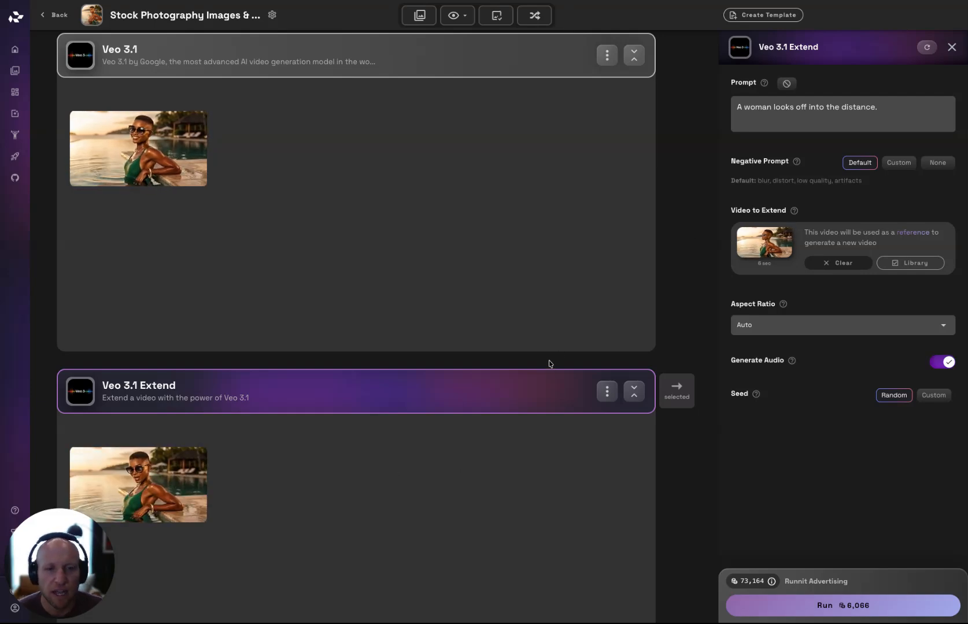
pyautogui.click(186, 147)
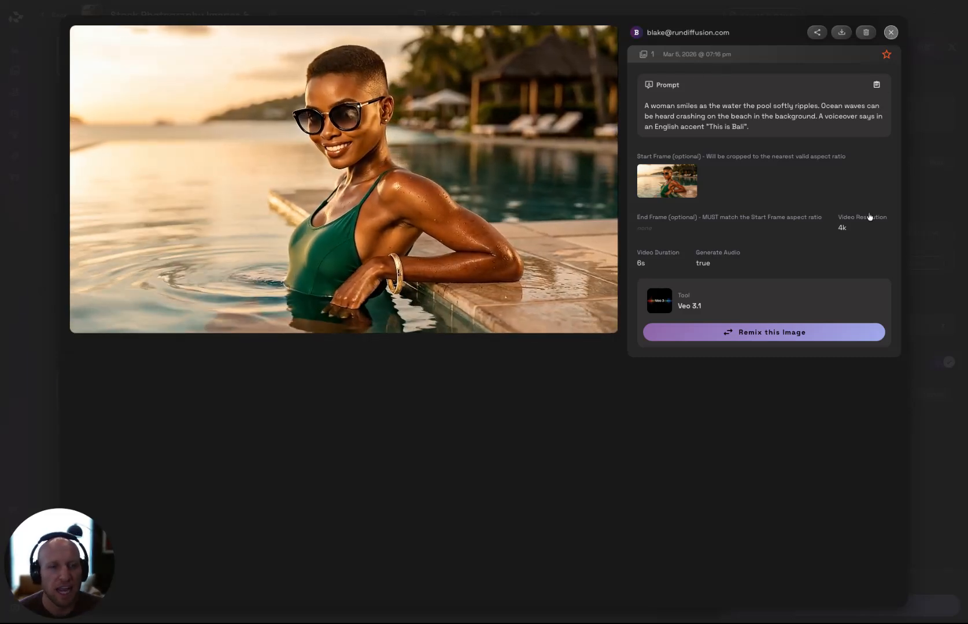
pyautogui.press('Escape')
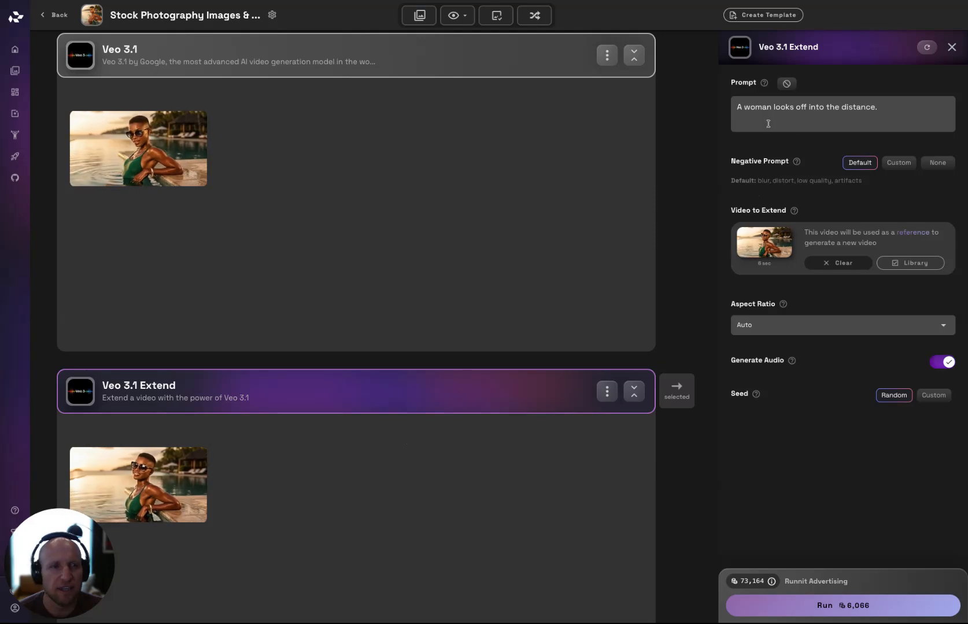
pyautogui.scroll(-4, 717, 302)
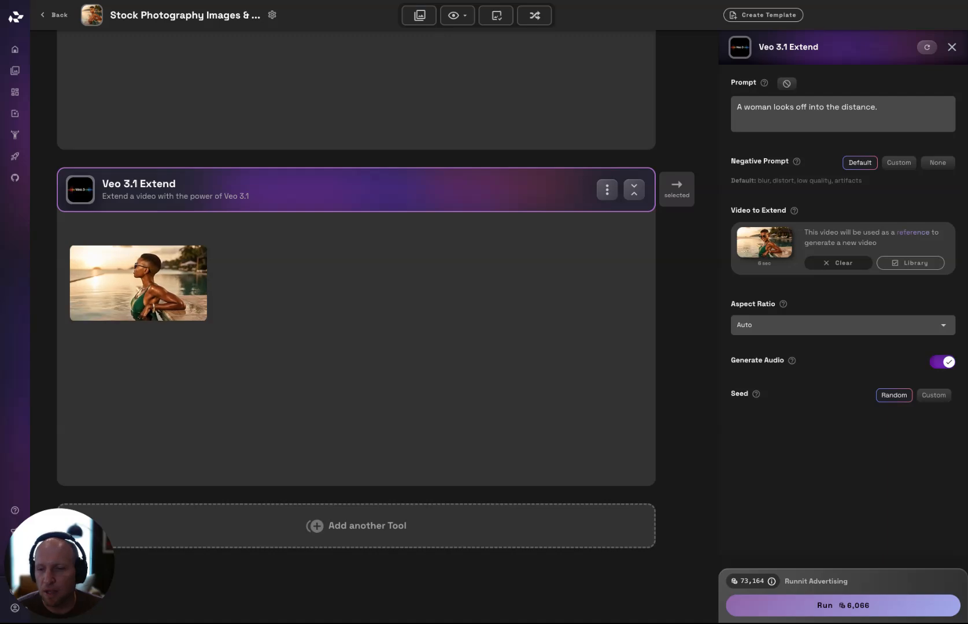
pyautogui.scroll(15, 356, 289)
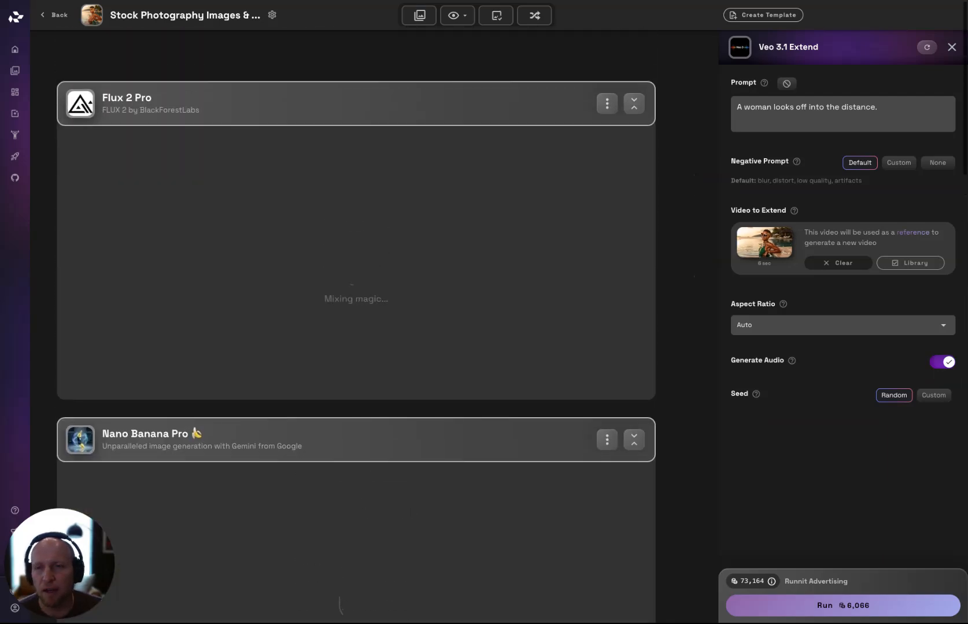